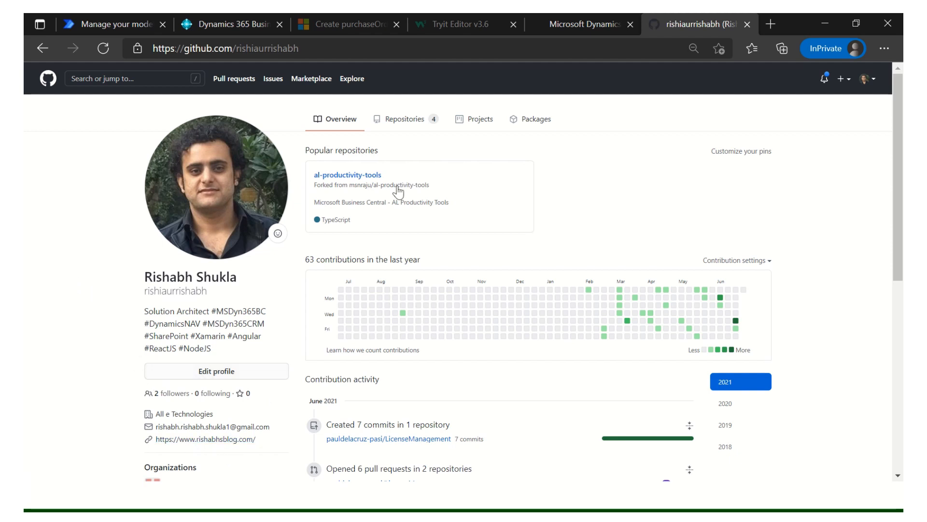
- View the Microsoft Dynamics 365 blog's home page and web address, and return to the GitHub profile
click(545, 24)
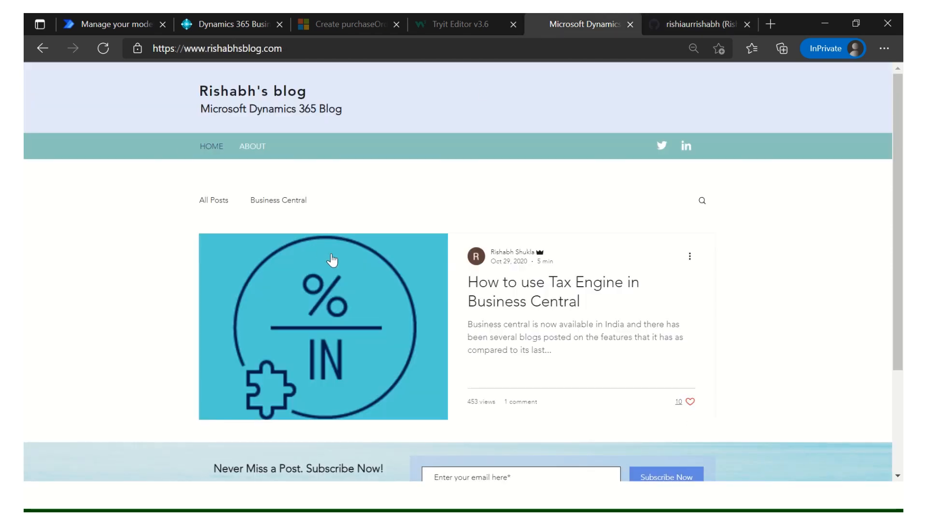
click(309, 49)
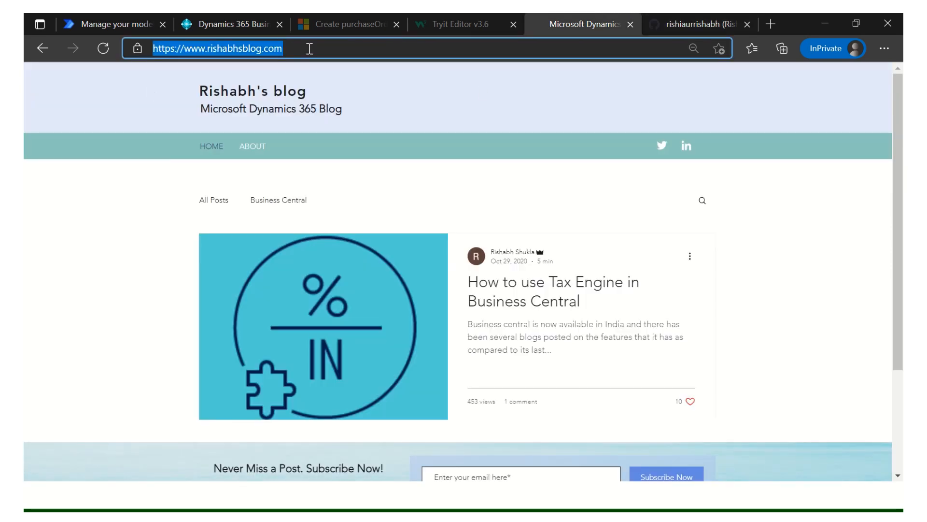
drag(309, 48, 129, 38)
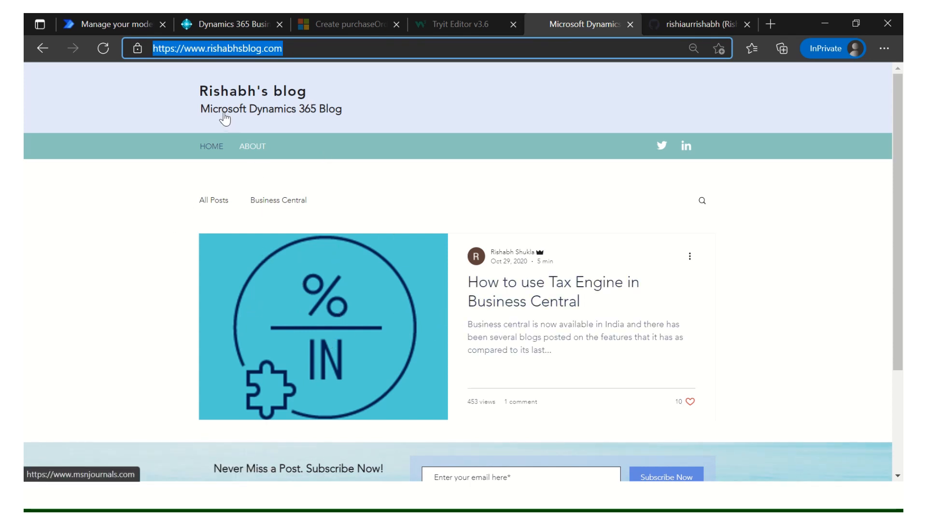
click(236, 17)
click(557, 21)
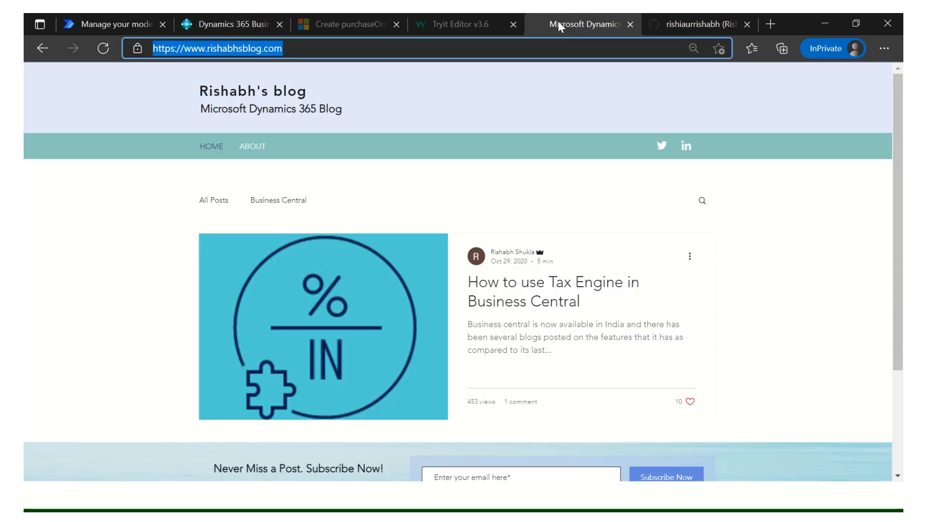
click(682, 21)
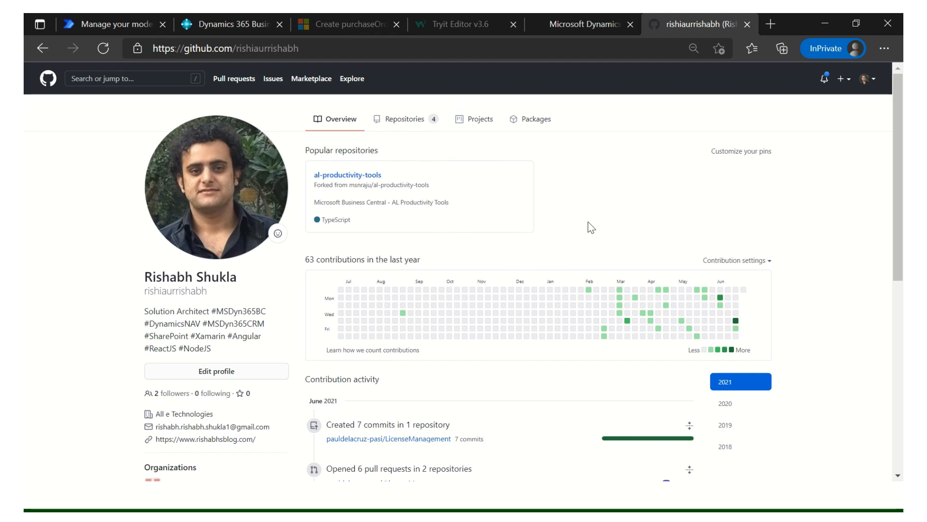
- Switch to the PowerPoint slide show with the slide about reading email attachments into Business Central
key(alt+Tab)
key(alt+Tab)
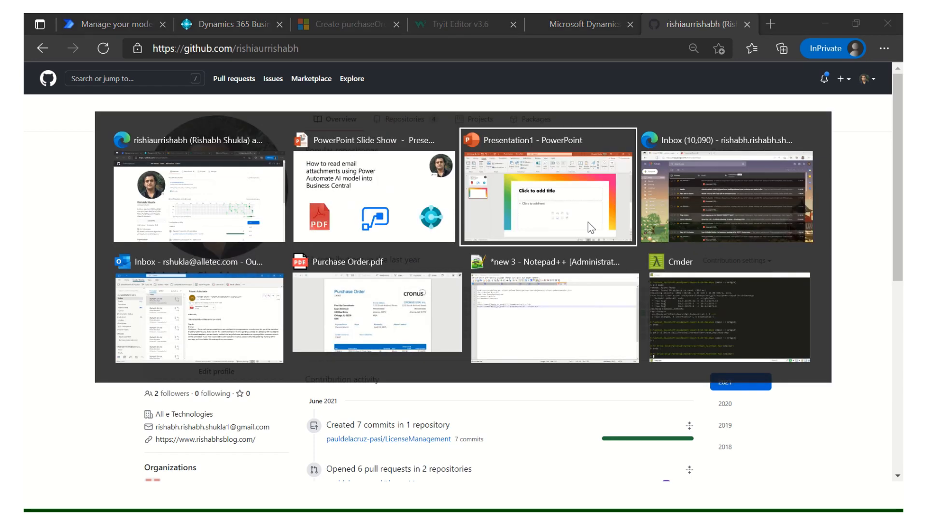
key(alt+shift+Tab)
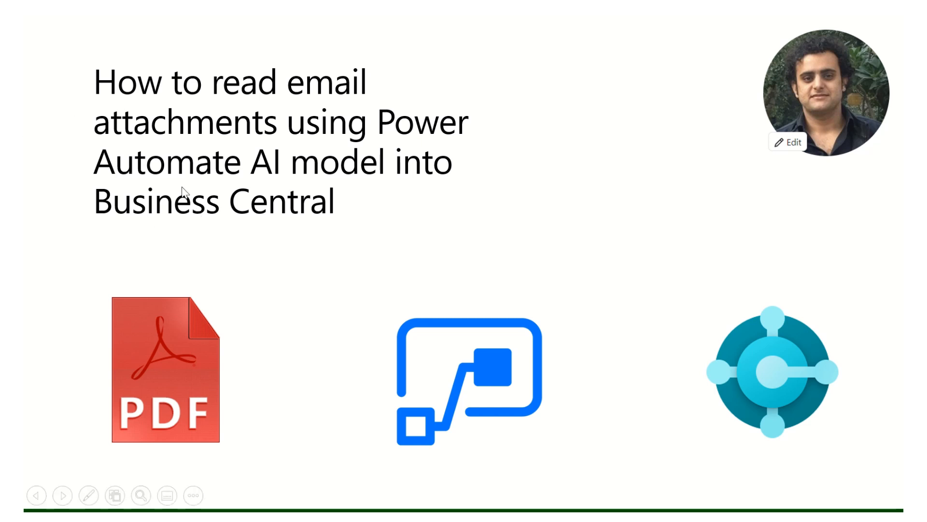
- Switch to Purchase Order.pdf in Edge and examine its heading and item line
key(alt+Tab)
key(alt+Tab)
key(alt+Tab)
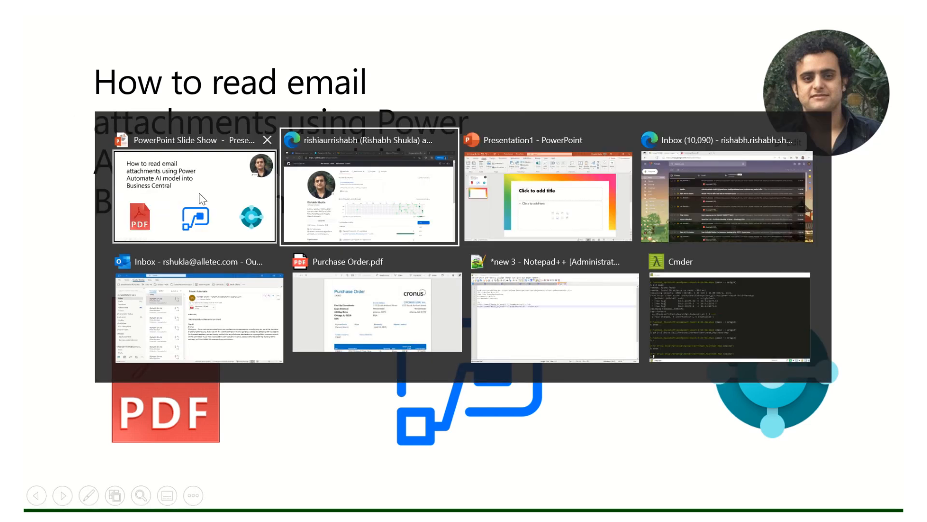
key(ctrl+Tab)
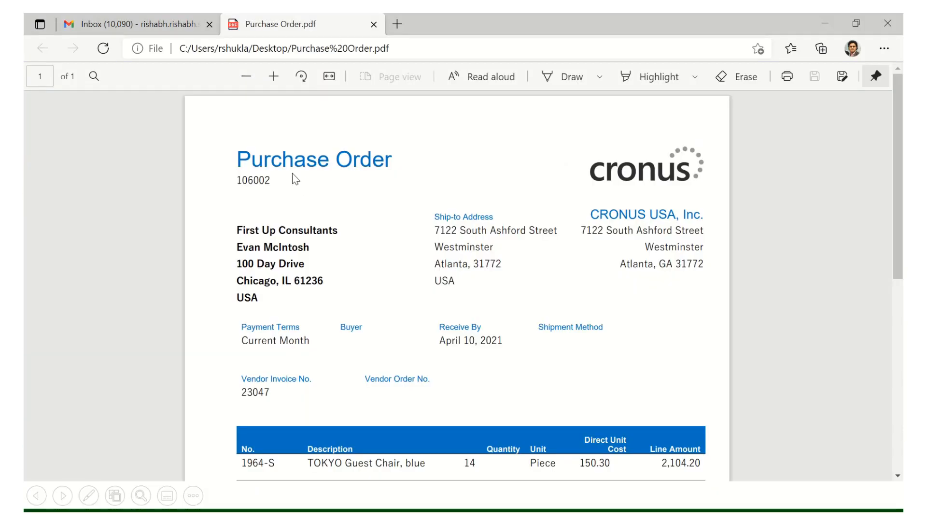
triple_click(252, 156)
scroll(430, 321, down, 4)
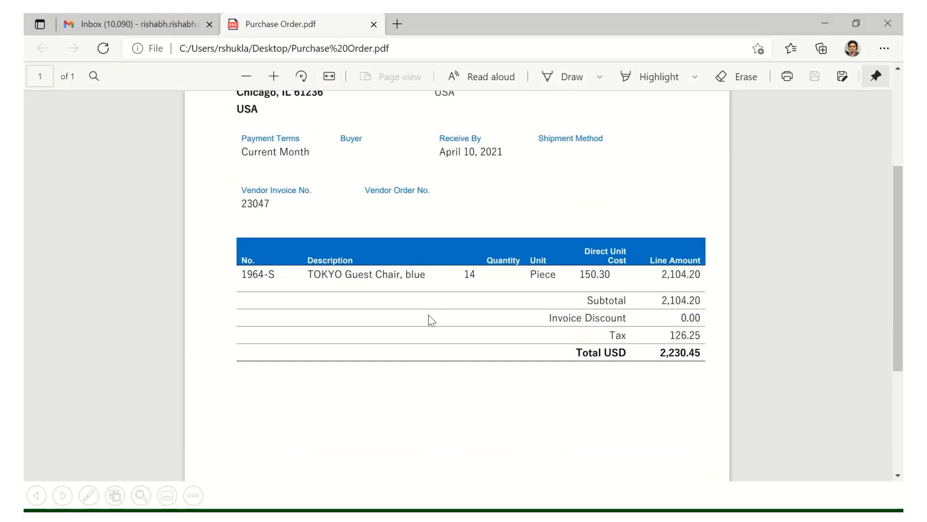
drag(261, 276, 627, 269)
click(528, 213)
scroll(526, 215, up, 4)
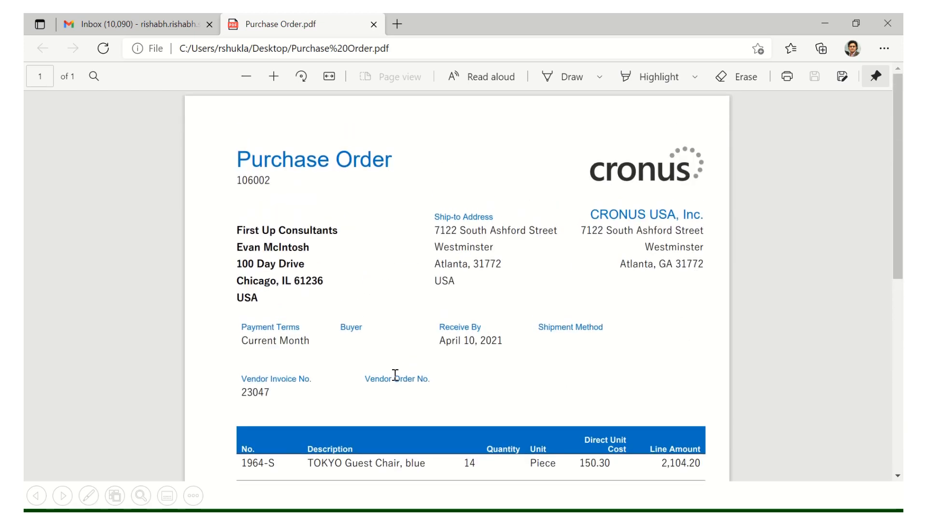
- Examine the vendor name and the full TOKYO Guest Chair line in the purchase order
scroll(248, 319, down, 4)
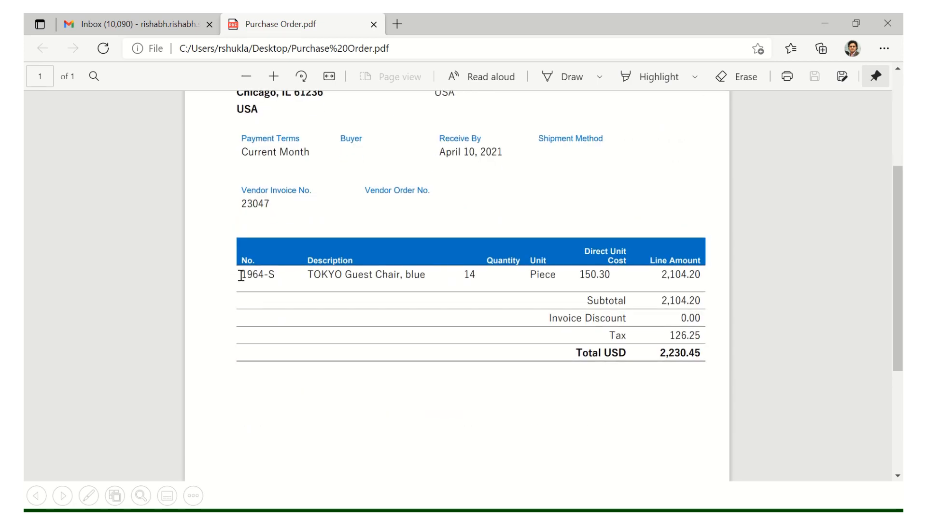
drag(241, 273, 431, 298)
click(367, 228)
scroll(352, 218, up, 4)
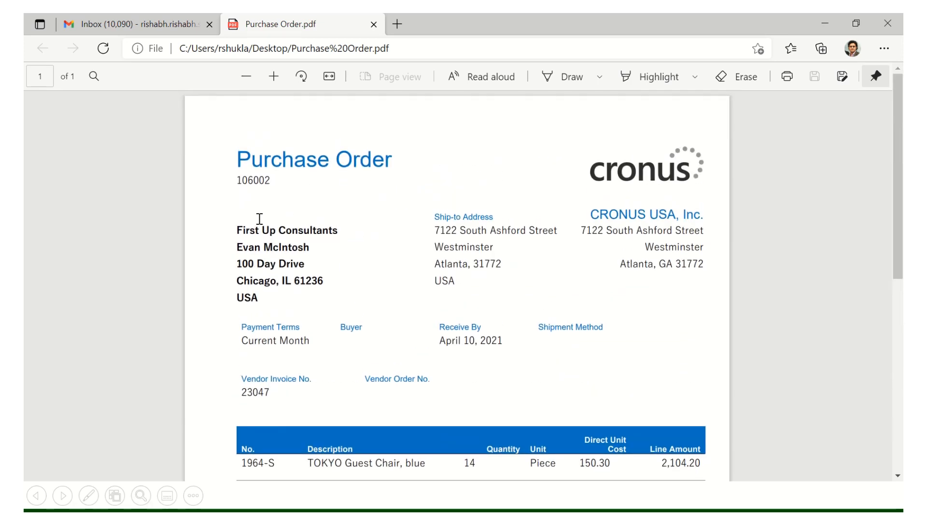
drag(241, 231, 342, 235)
scroll(367, 335, down, 5)
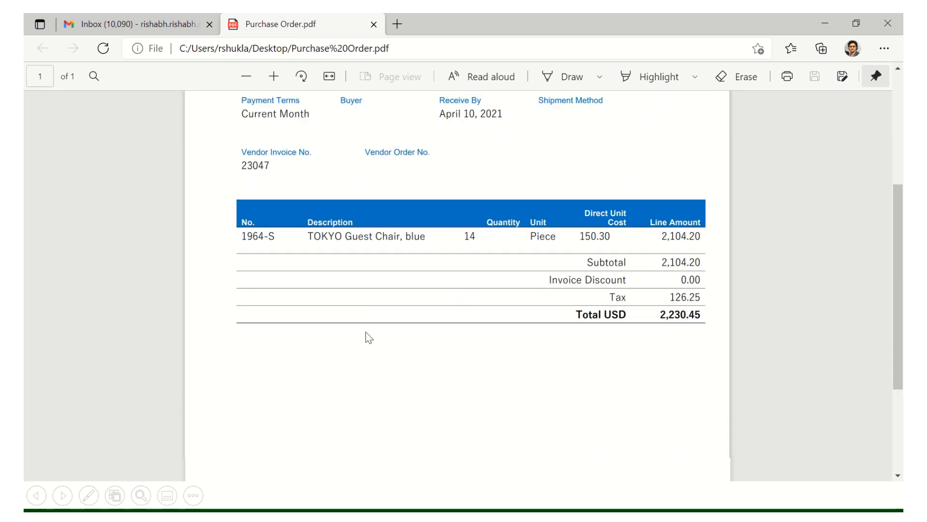
drag(242, 214, 708, 219)
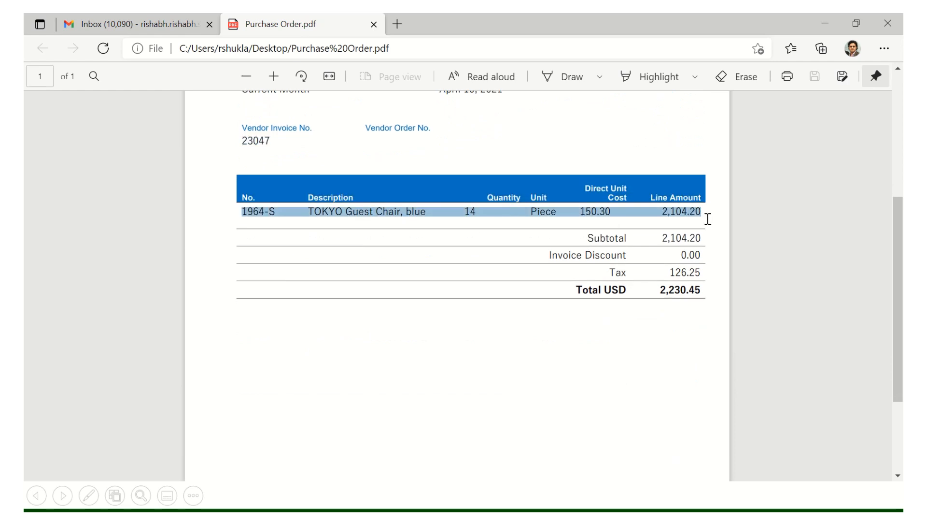
click(342, 216)
scroll(333, 208, up, 1)
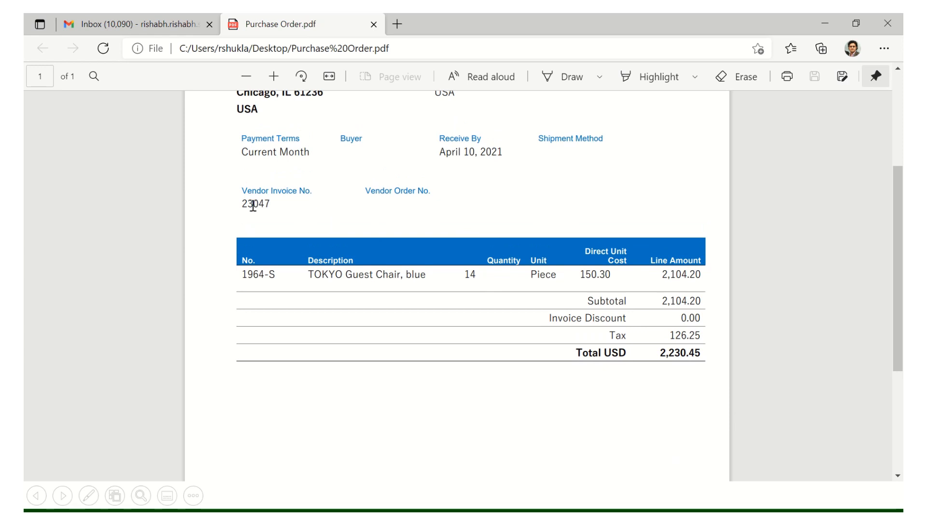
- Examine the purchase order's vendor invoice number, payment terms, receive-by date and ship-to address
double_click(256, 203)
click(236, 164)
drag(243, 153, 312, 153)
scroll(404, 206, up, 3)
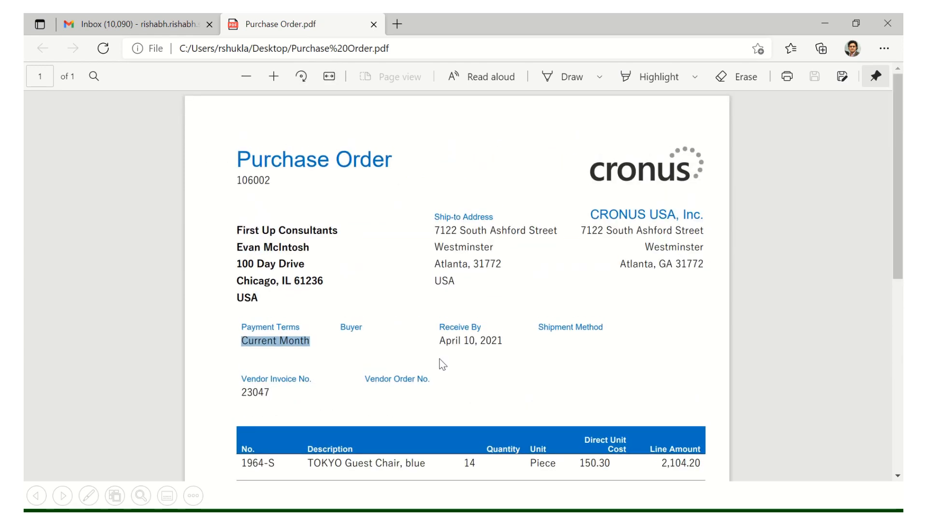
triple_click(447, 344)
drag(440, 230, 592, 341)
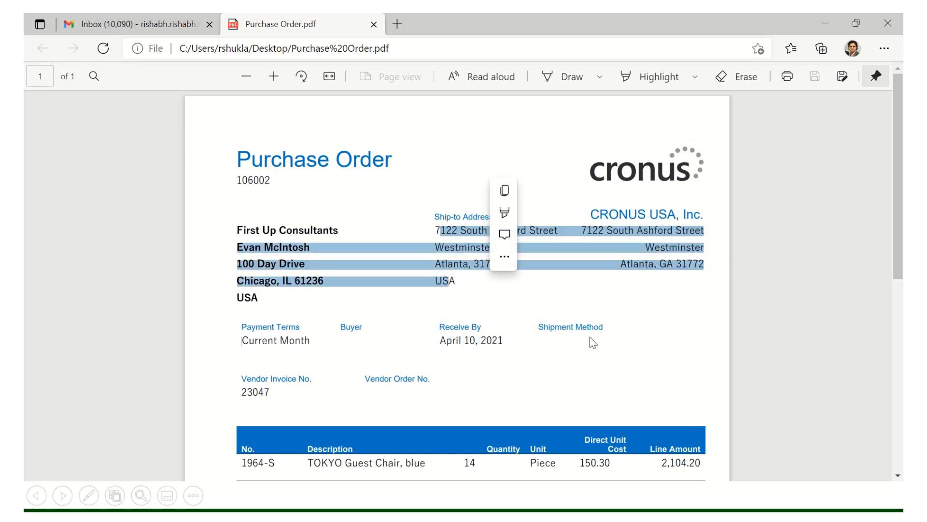
click(593, 302)
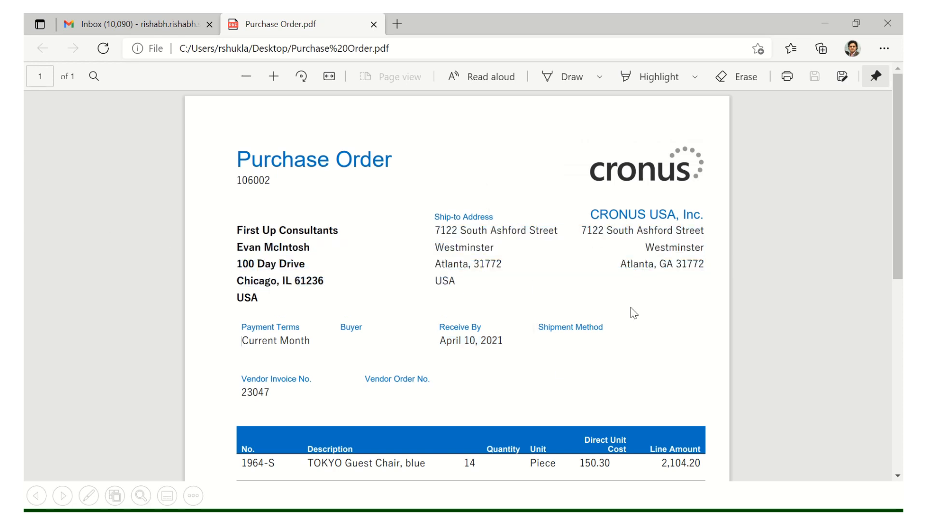
- Switch to the Business Central sales orders list and check the School of Fine Art and Alpine Ski House orders
key(alt+Tab)
key(alt+Tab)
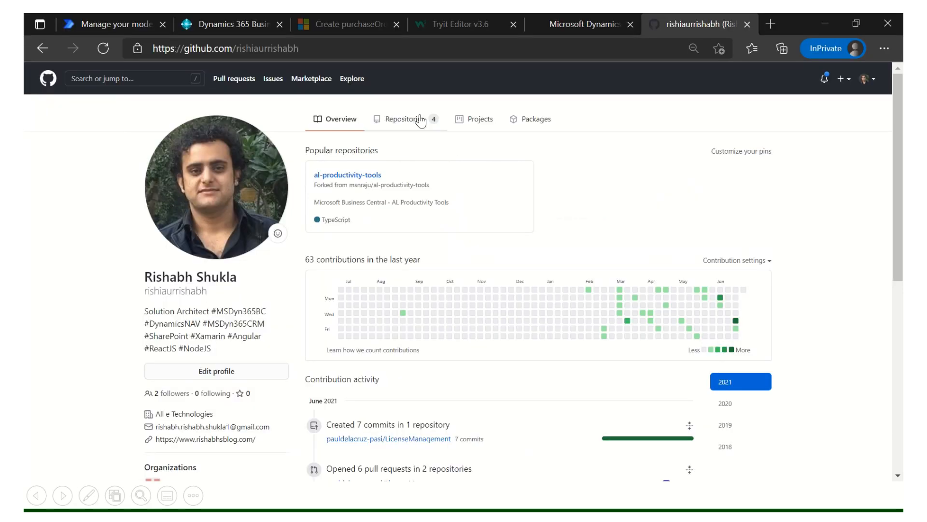
click(208, 20)
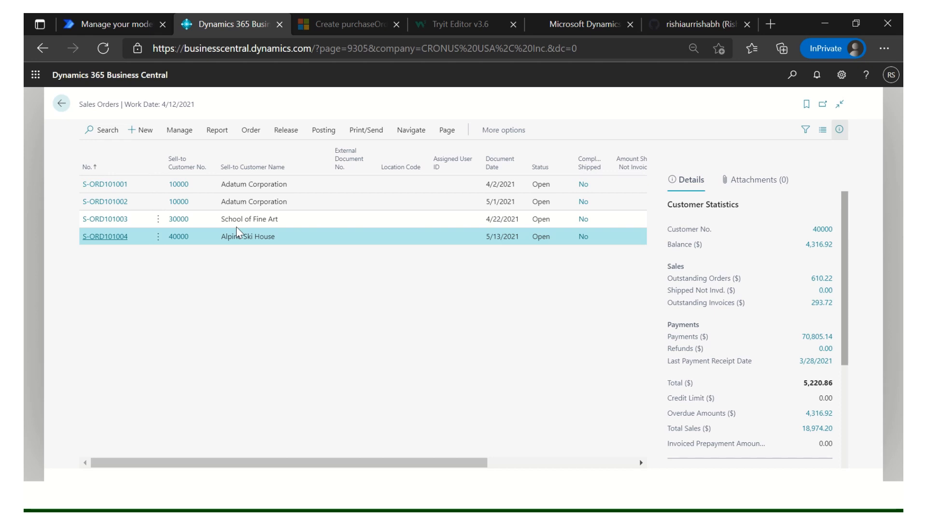
click(264, 236)
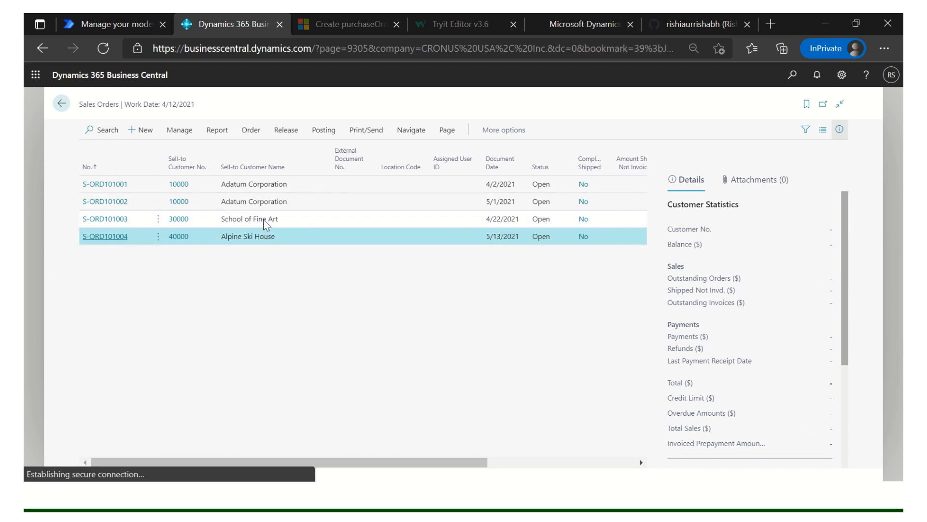
key(Up)
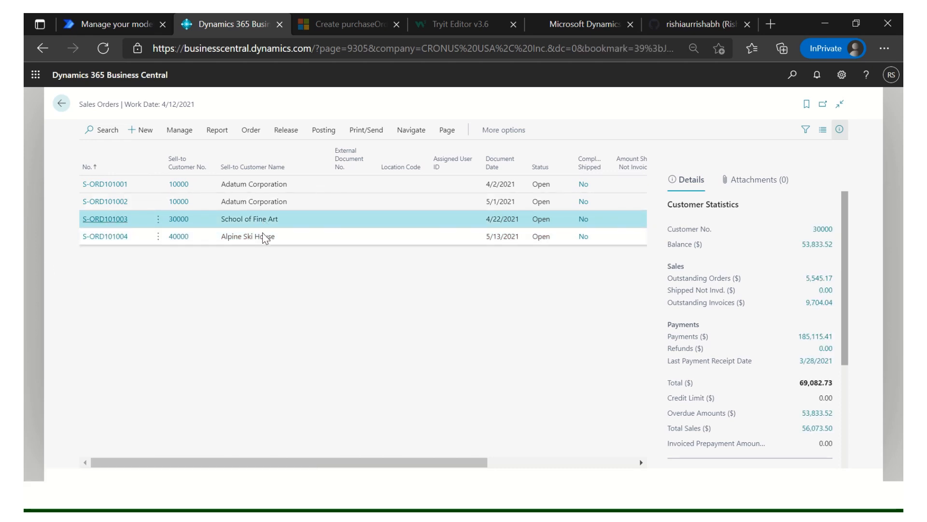
key(Down)
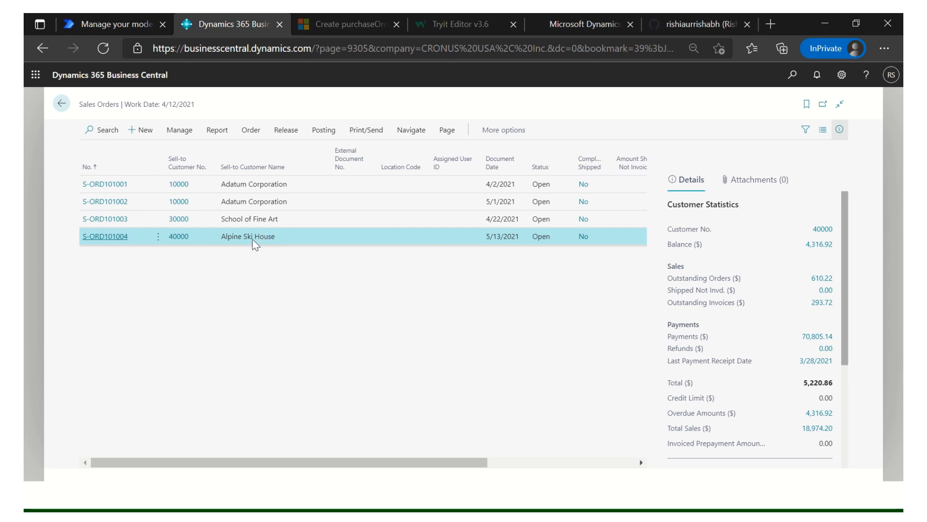
click(253, 219)
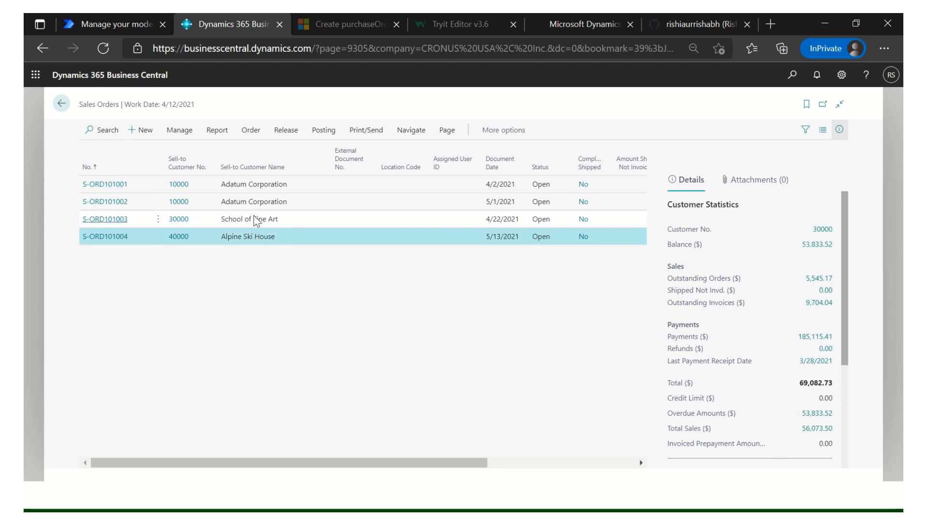
click(249, 236)
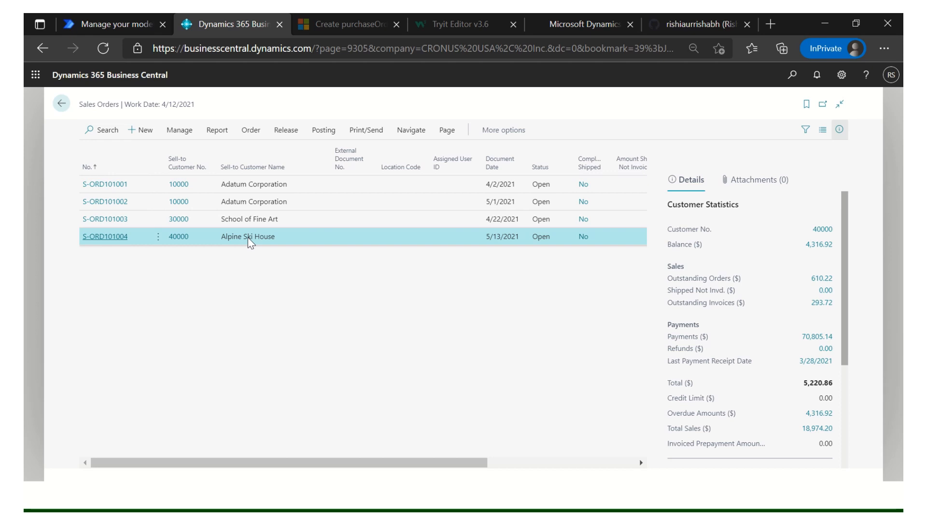
- Switch to the Gmail inbox and start a new message in the enlarged compose window
key(alt+Tab)
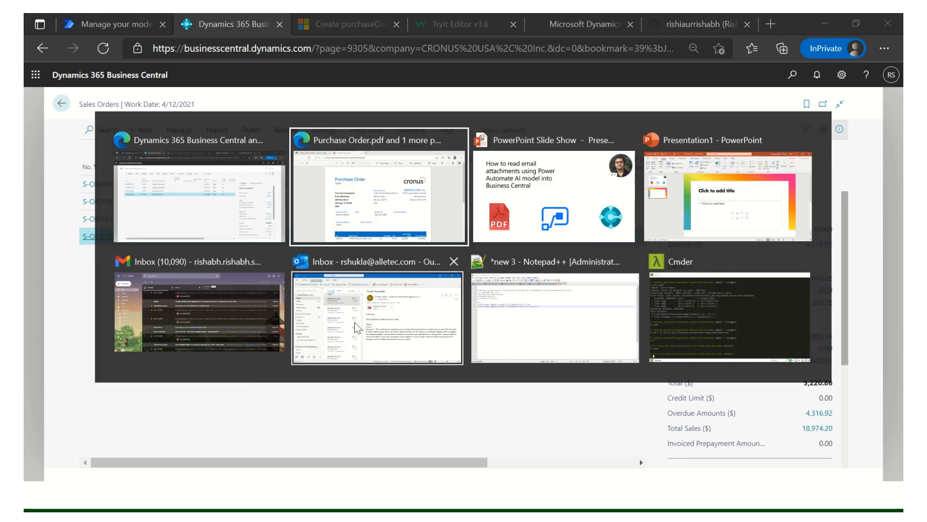
key(alt+Down)
key(alt+Left)
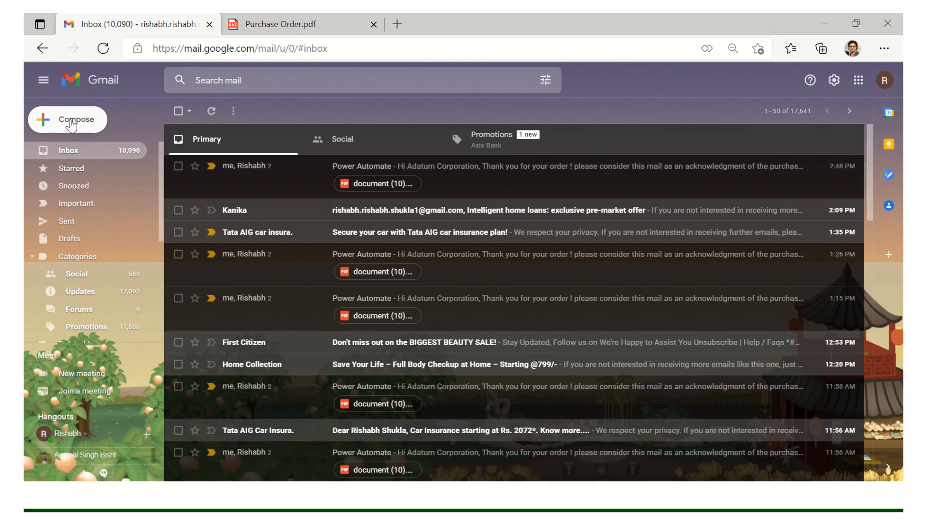
click(71, 124)
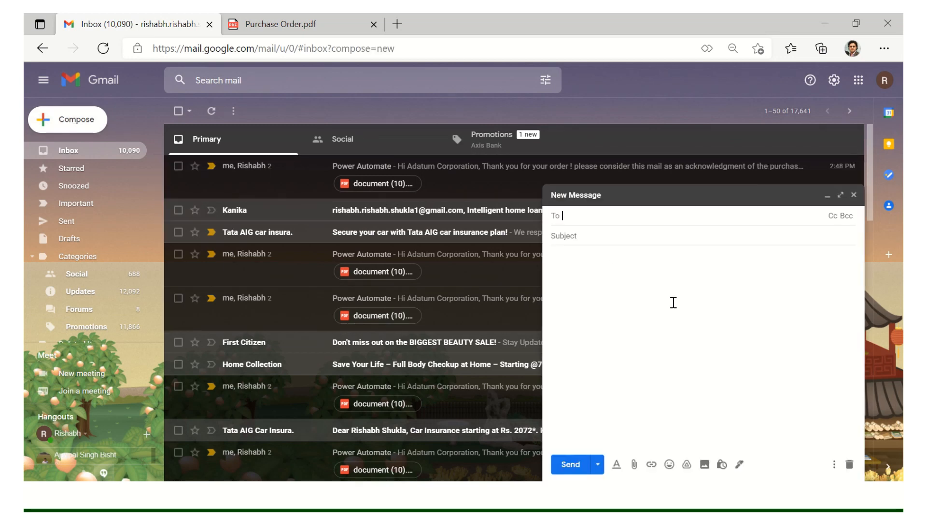
click(841, 195)
- Address the message to the suggested contact's alletec.com work e-mail
text(rhu)
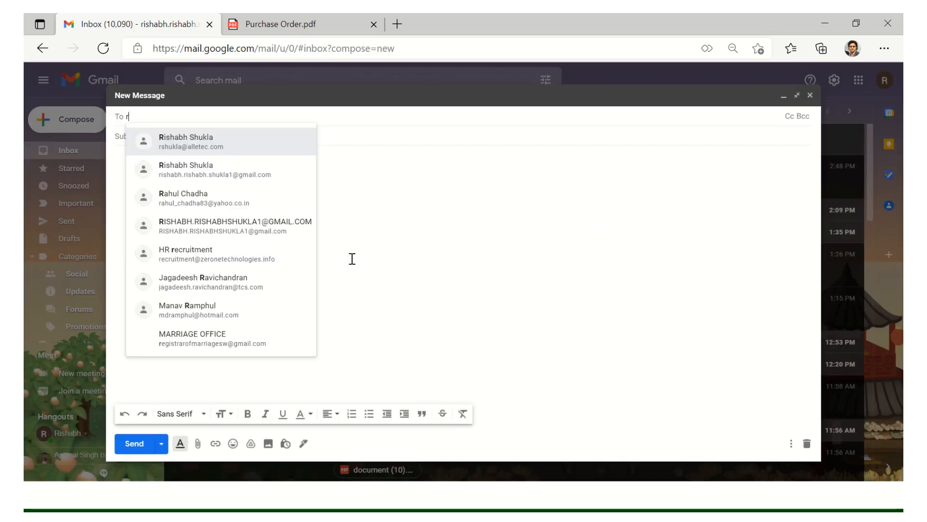
key(BackSpace)
key(BackSpace)
text(shu)
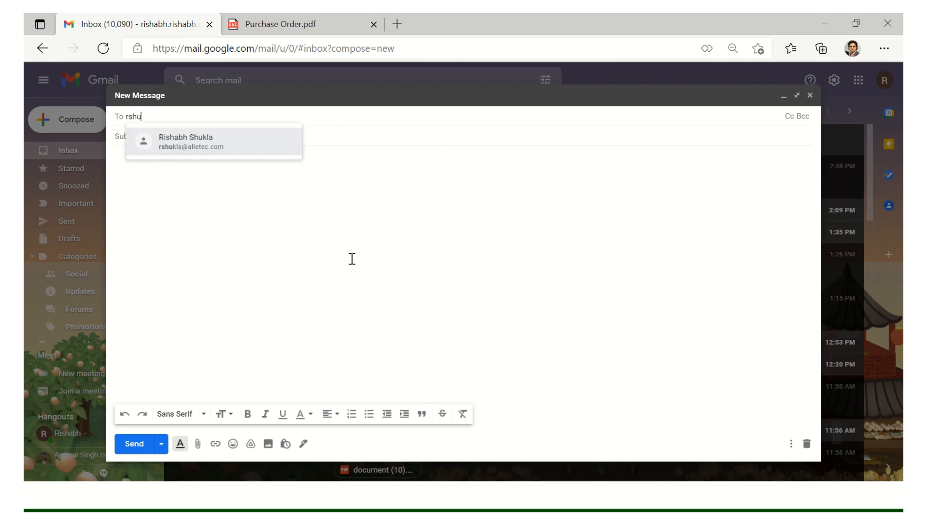
key(Return)
- Enter the subject "Power Automate" and a body greeting the recipient, saying "I have attached purchase order you asked." and signed "Thanks! Cronus."
click(234, 139)
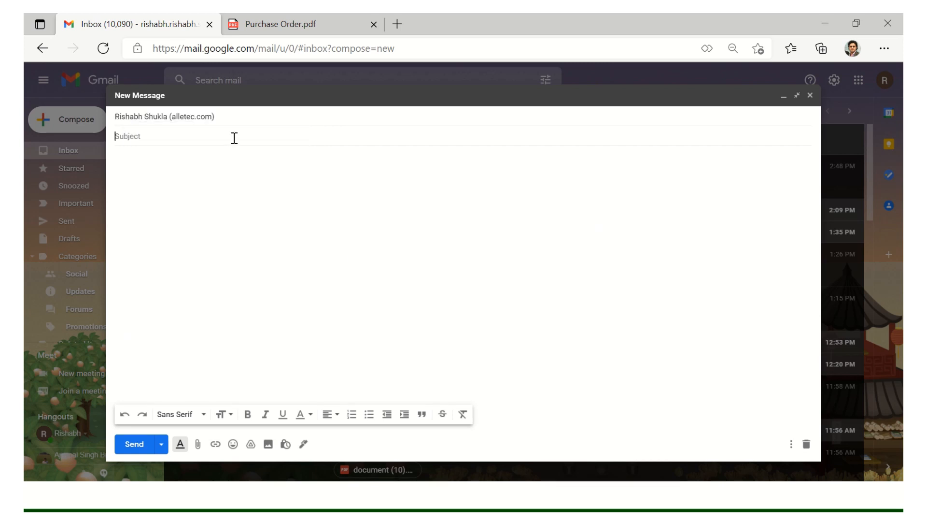
text(Power Automate)
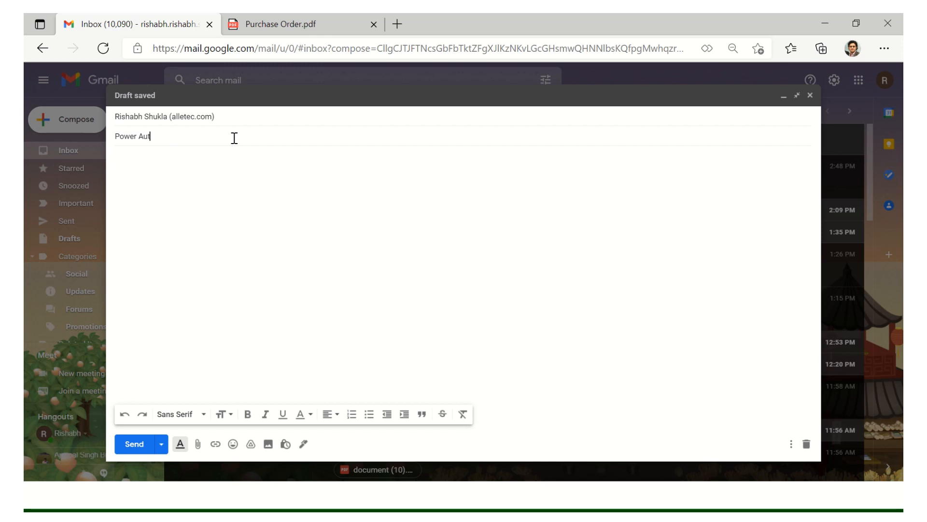
key(Tab)
text(Hi Rishabh,  I have attached purchase order you asked.  Thanks! Cronus.)
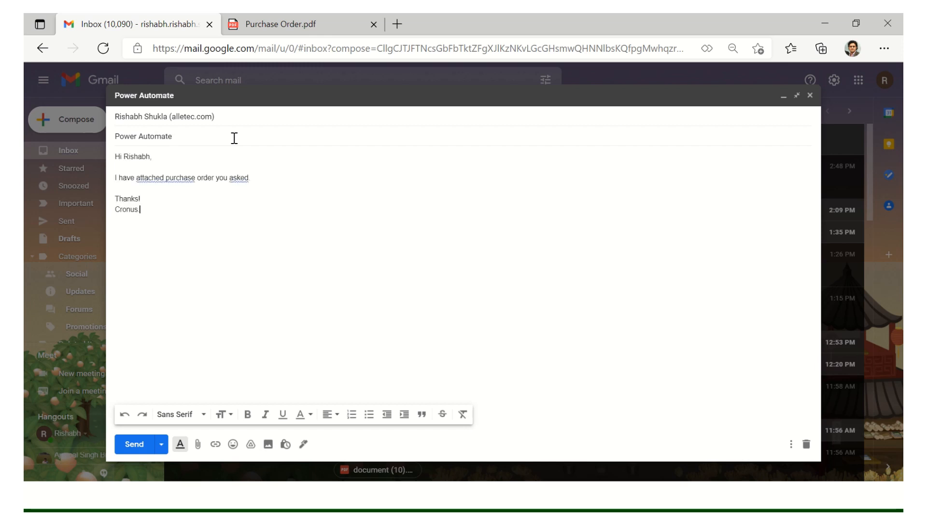
drag(116, 157, 183, 176)
click(170, 212)
- Attach document (10).pdf from the Downloads folder to the message and send it
click(198, 444)
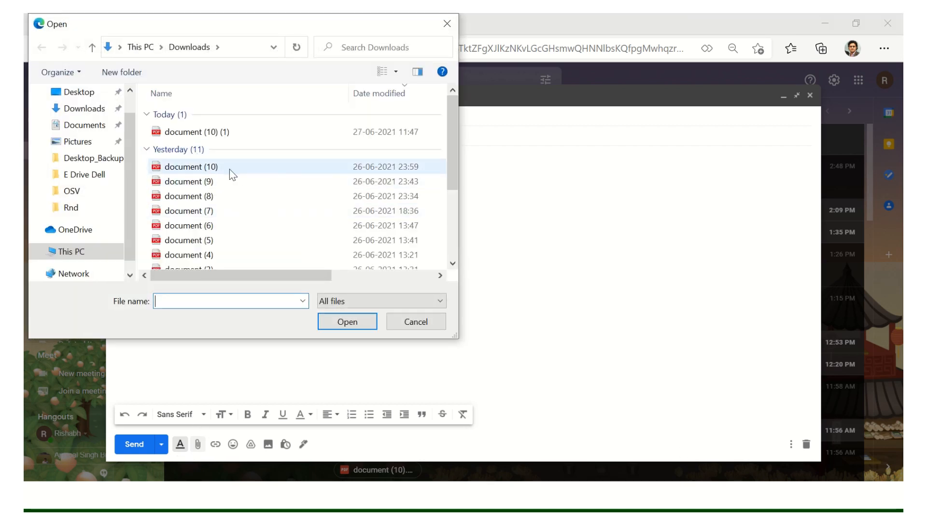
click(230, 169)
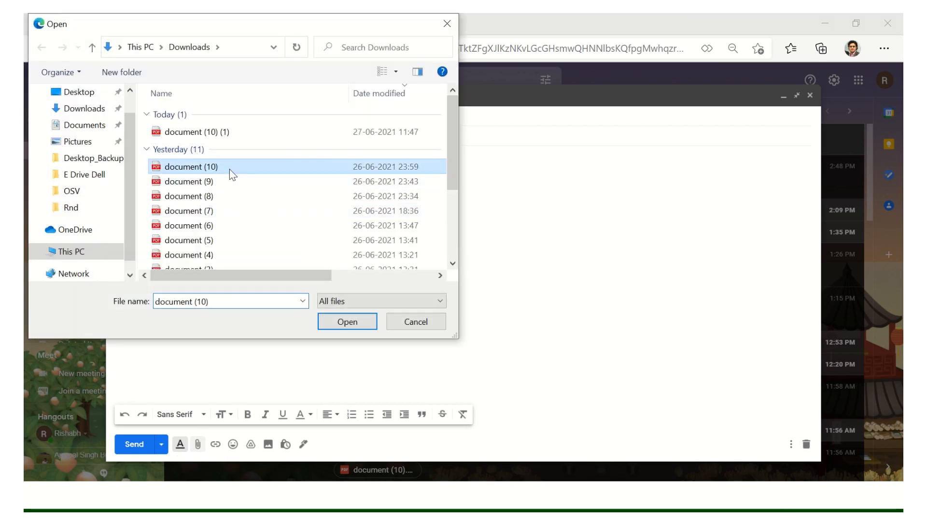
click(347, 322)
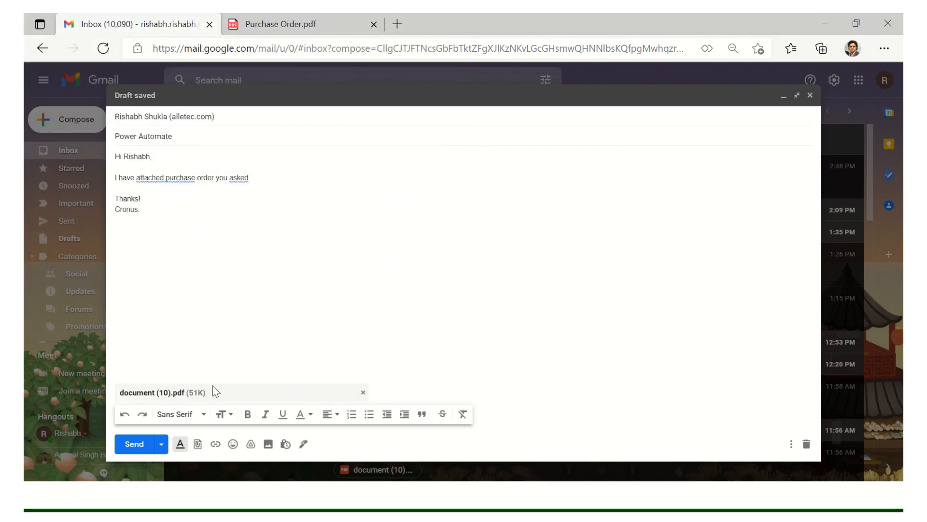
click(140, 451)
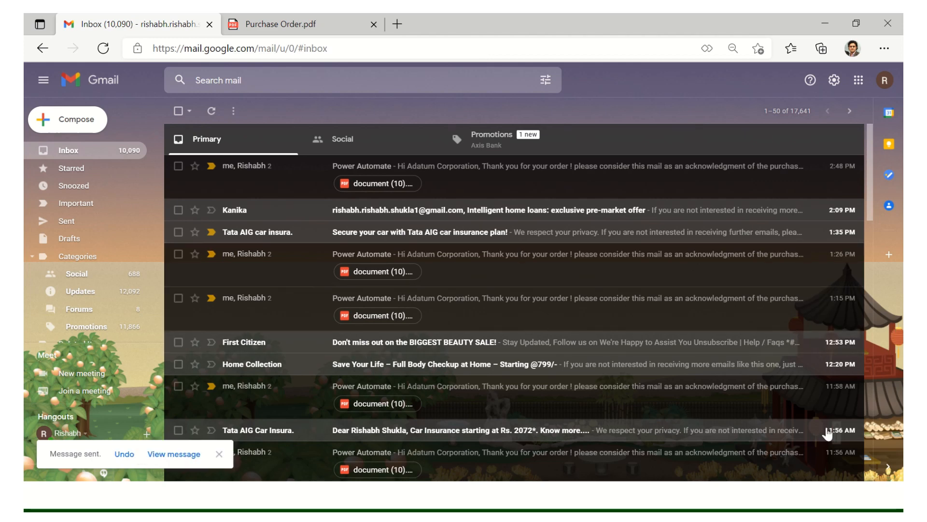
- Switch to the Outlook inbox and open the newly received Power Automate e-mail with the attached purchase order
key(alt+Tab)
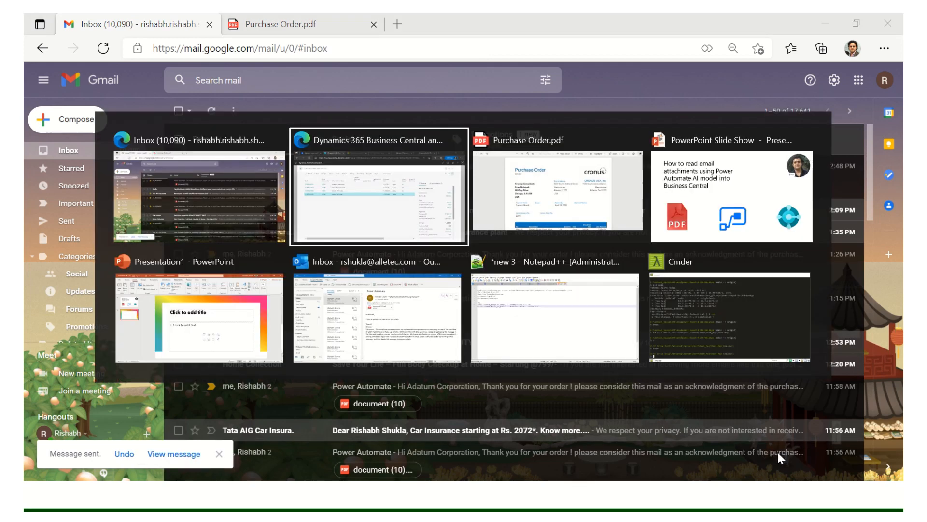
key(alt+Tab)
key(alt+Tab)
key(alt+Tab)
key(alt+Tab)
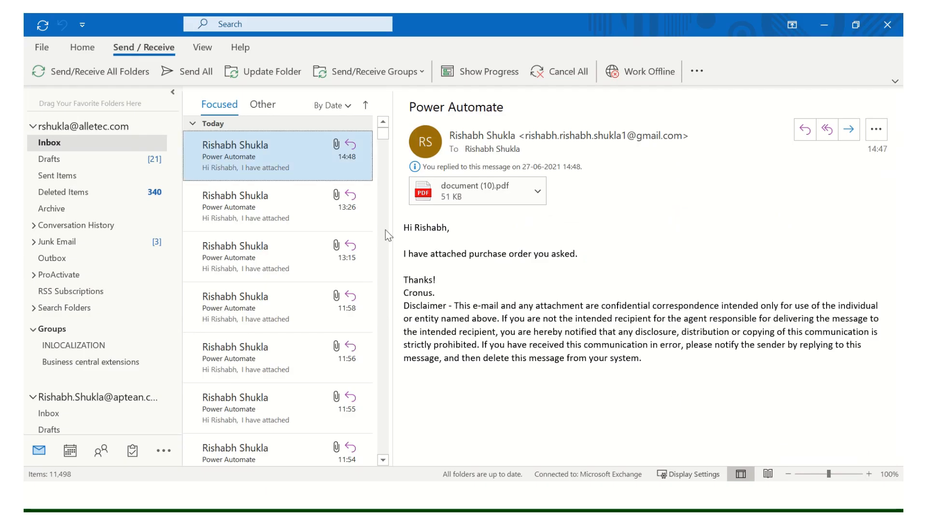
click(232, 139)
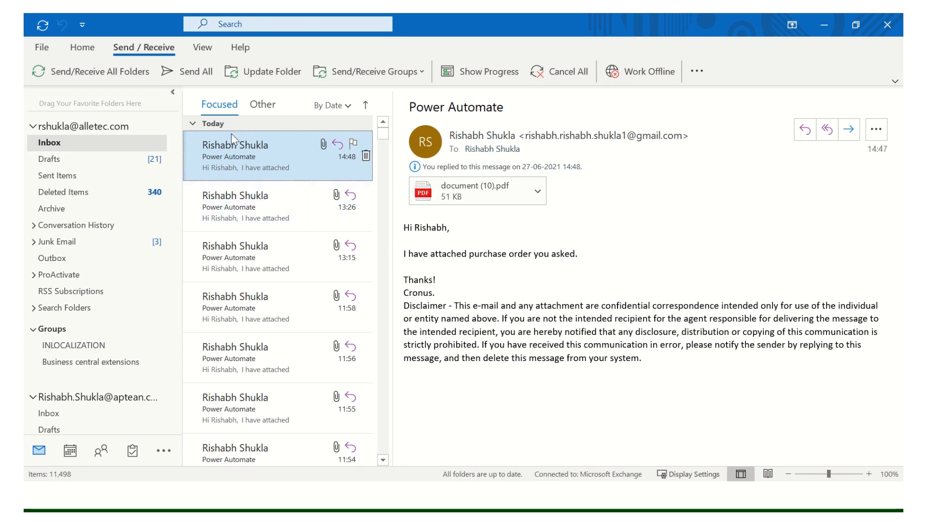
click(101, 70)
key(alt+Tab)
key(alt+Tab)
click(257, 175)
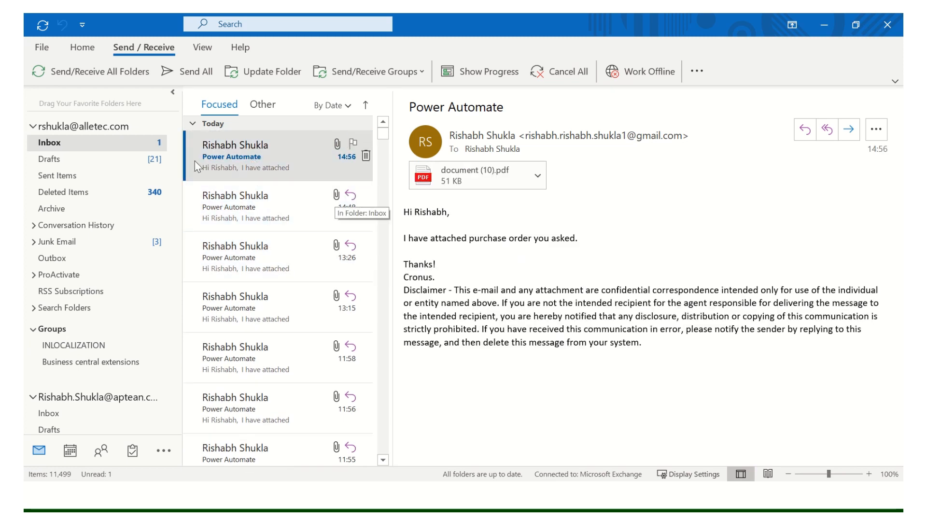
click(245, 162)
click(243, 193)
click(242, 172)
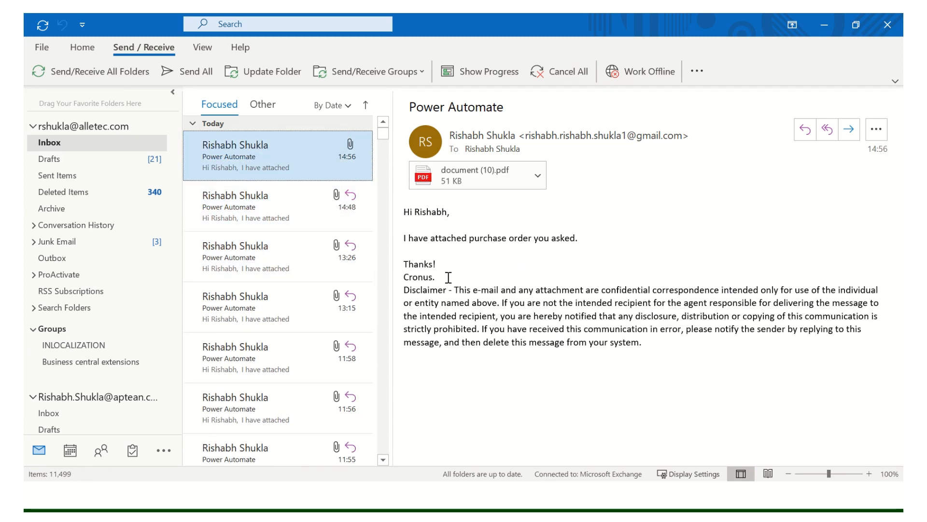
- Switch to Business Central, open the Adatum Corporation sales order dated 6/27/2021, and check its item line, status and External Document No
key(alt+Tab)
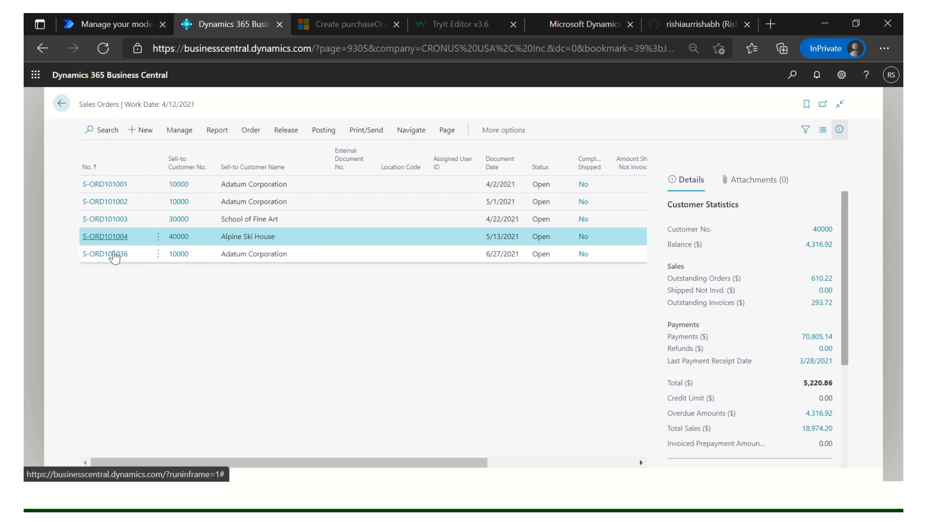
click(114, 254)
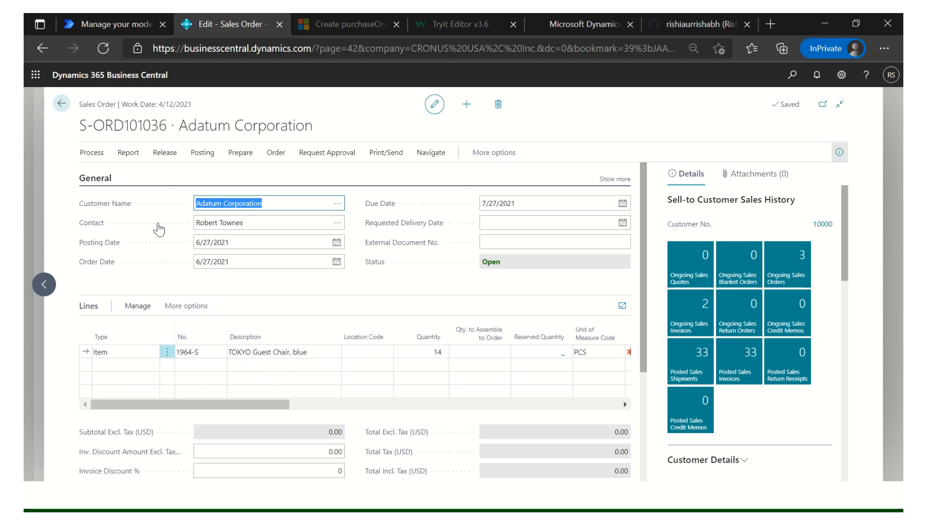
click(290, 351)
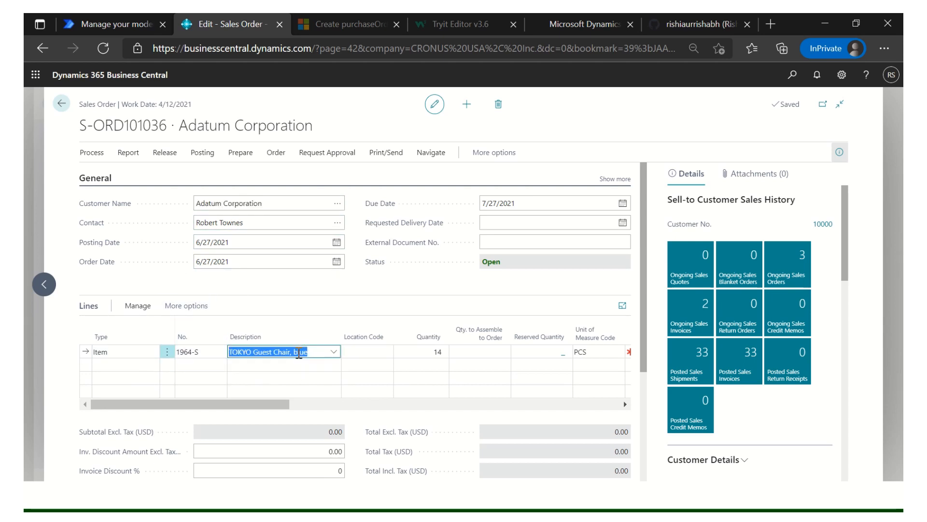
click(507, 265)
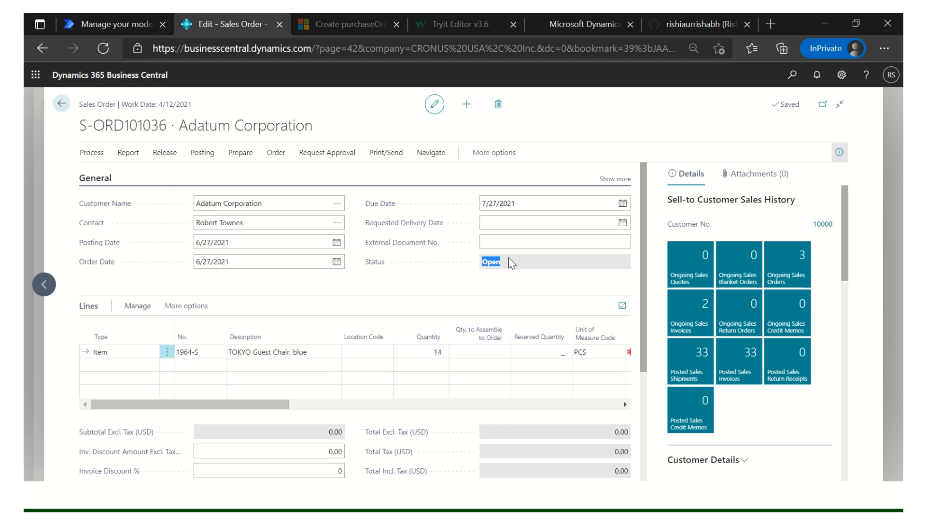
click(504, 239)
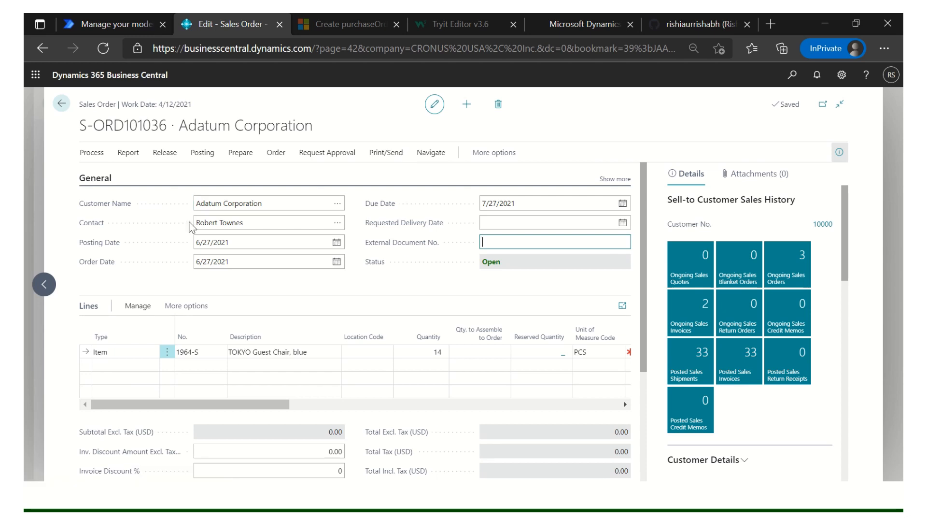
- Switch to Gmail, refresh the inbox, and open the newest Power Automate conversation to review the originally sent message
key(alt+Tab)
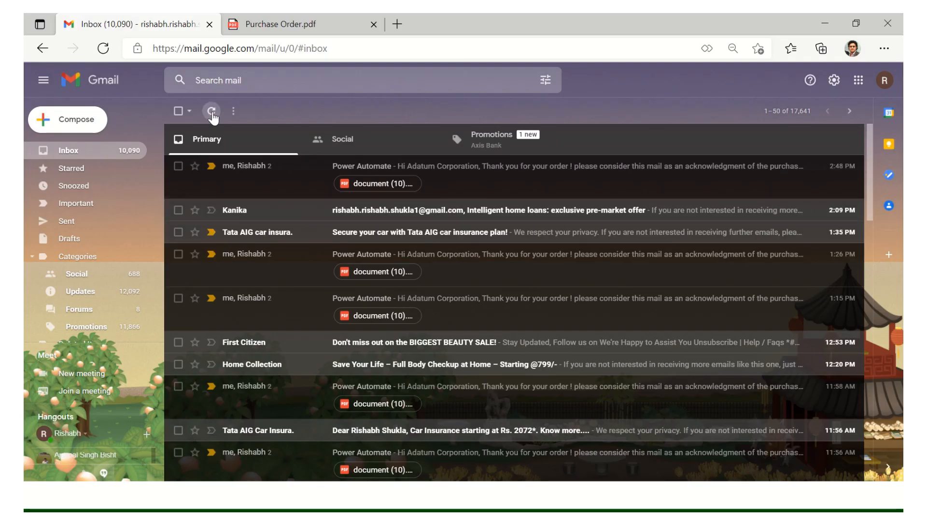
click(211, 111)
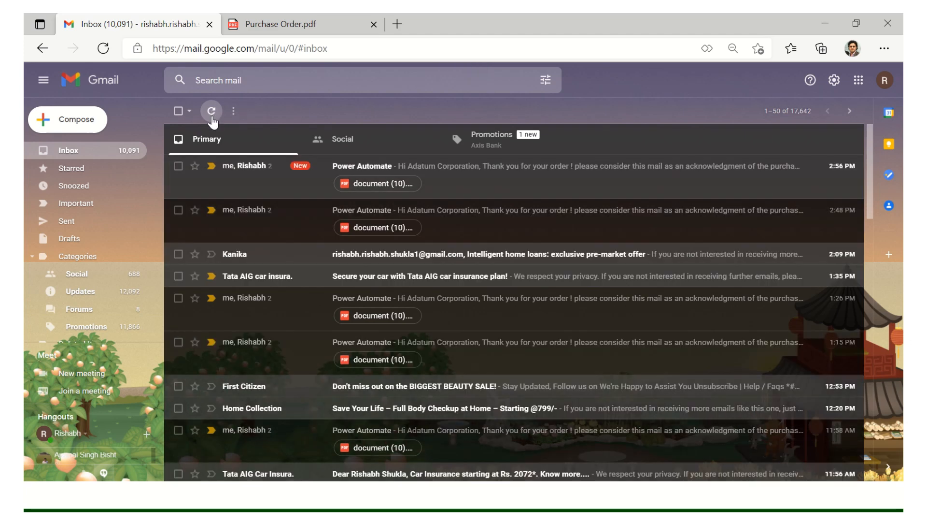
click(285, 184)
click(265, 182)
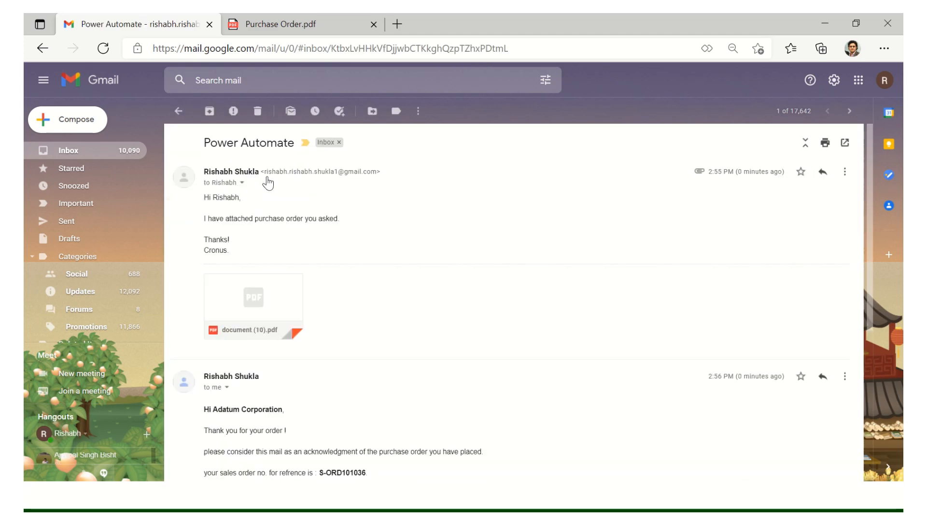
drag(232, 248, 203, 197)
click(233, 254)
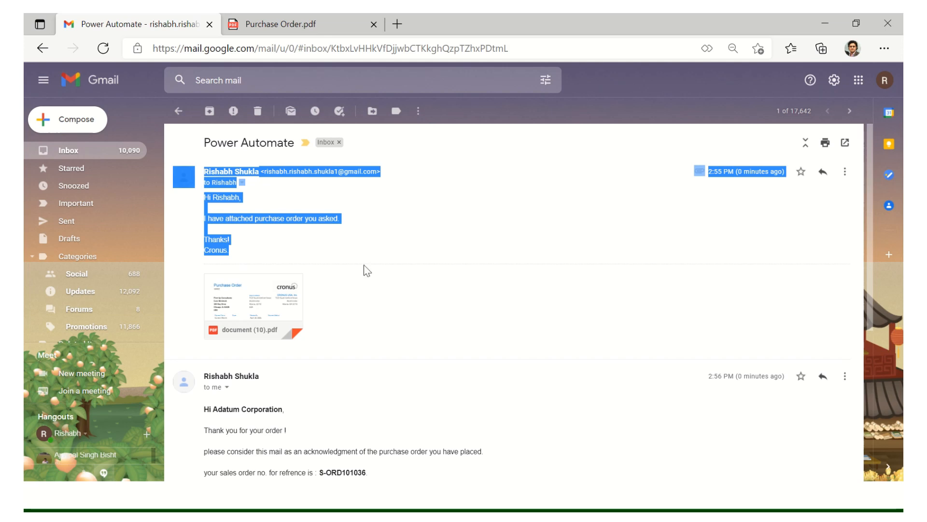
- Read the acknowledgement reply to Adatum Corporation, examining its greeting, thank-you text and sales order reference
scroll(389, 284, down, 4)
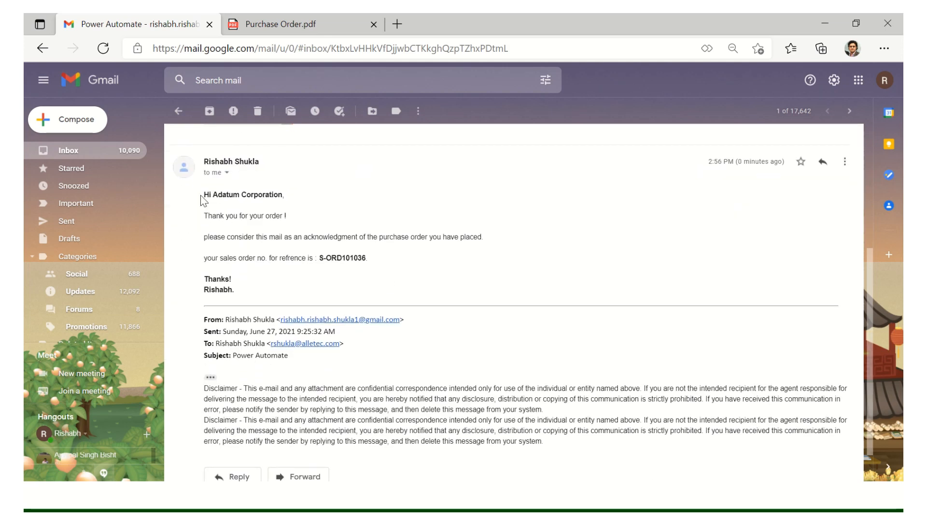
drag(201, 197, 234, 258)
click(230, 284)
drag(219, 196, 283, 200)
click(262, 233)
drag(220, 215, 296, 226)
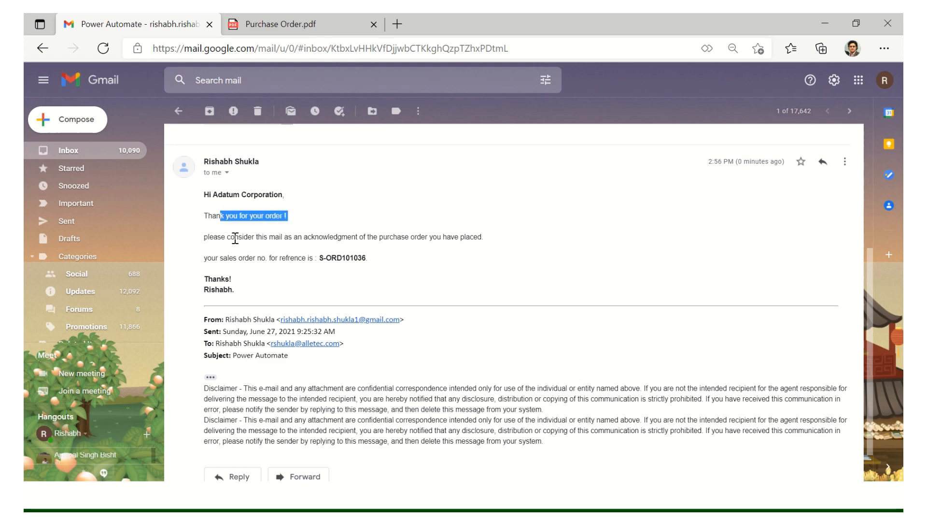
click(211, 236)
drag(201, 239, 278, 240)
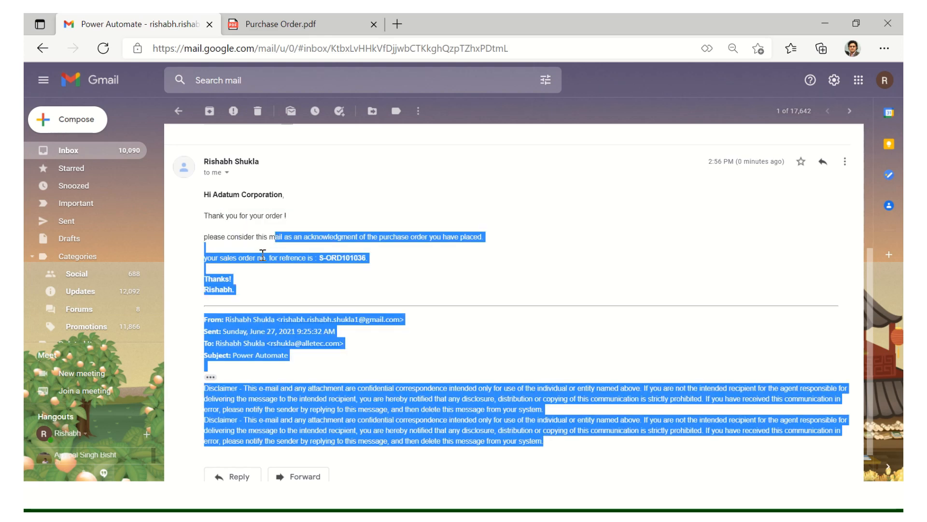
click(403, 237)
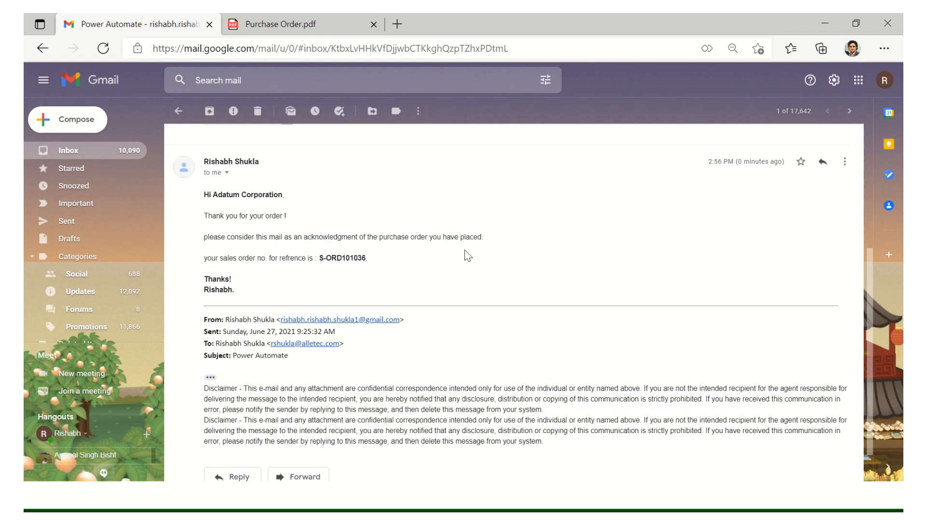
drag(203, 266, 300, 279)
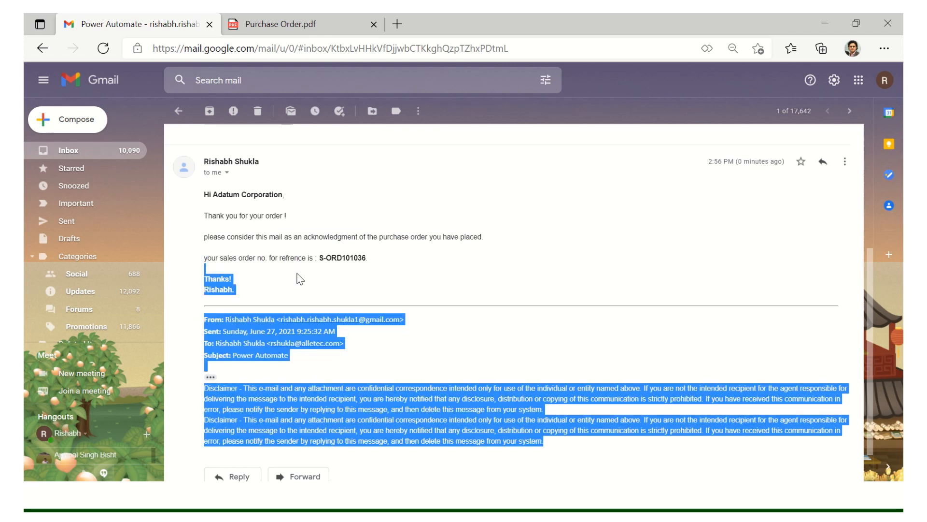
click(300, 278)
double_click(329, 259)
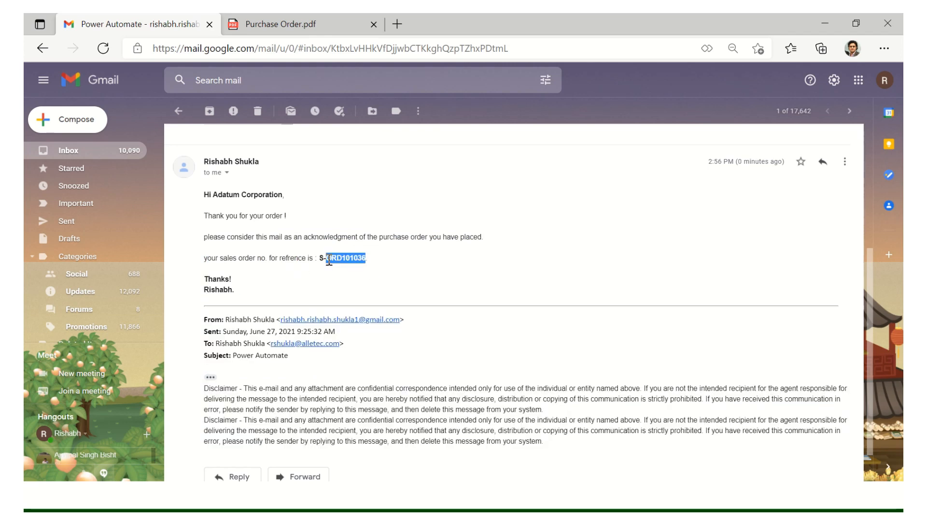
click(322, 281)
scroll(256, 254, up, 2)
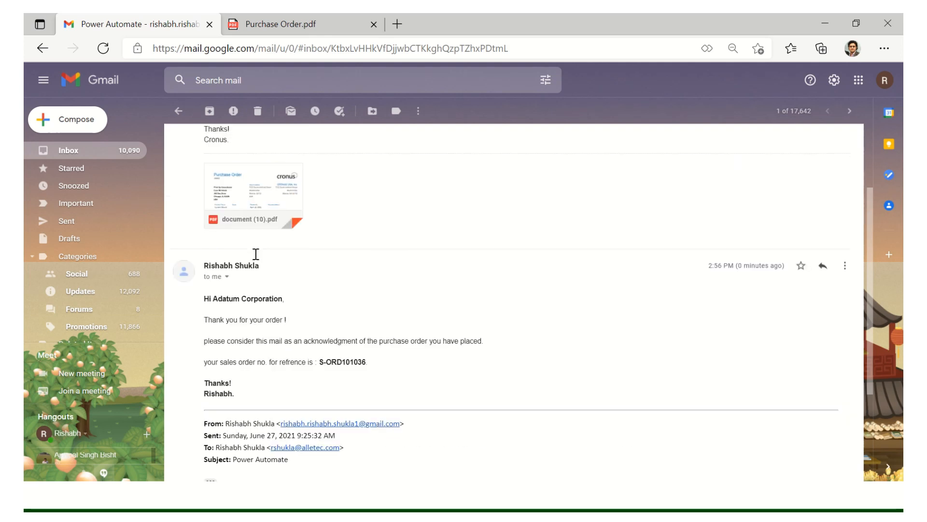
scroll(312, 263, up, 2)
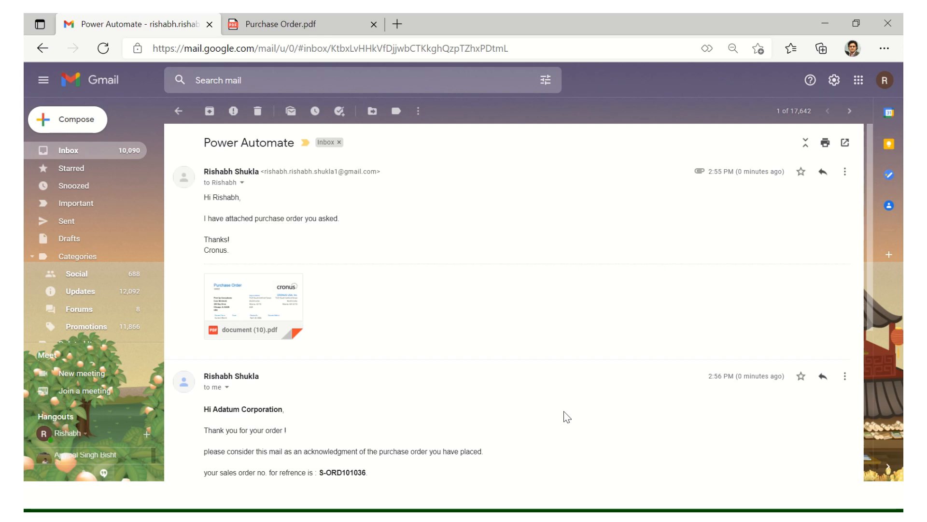
- Switch to Business Central and return from the open order to the Sales Orders list, comparing it with the Power Automate models page
key(alt+Tab)
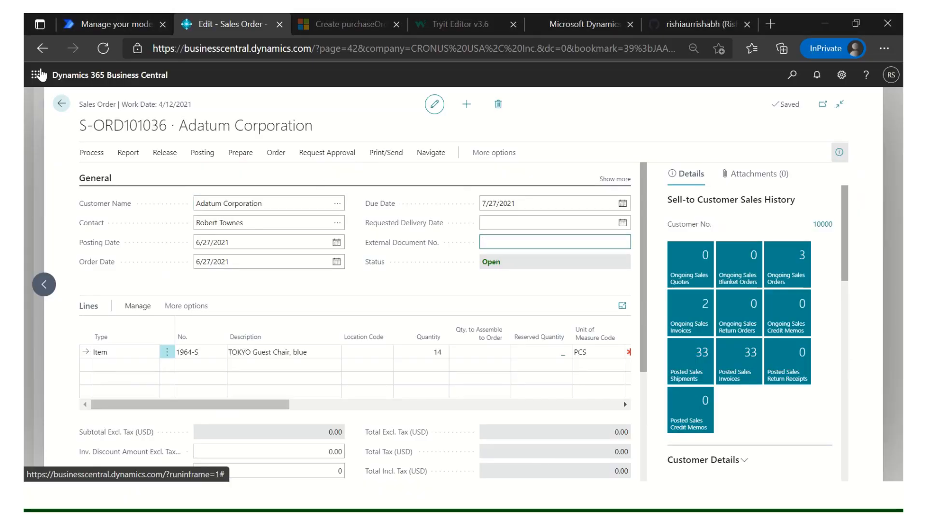
click(61, 104)
click(118, 21)
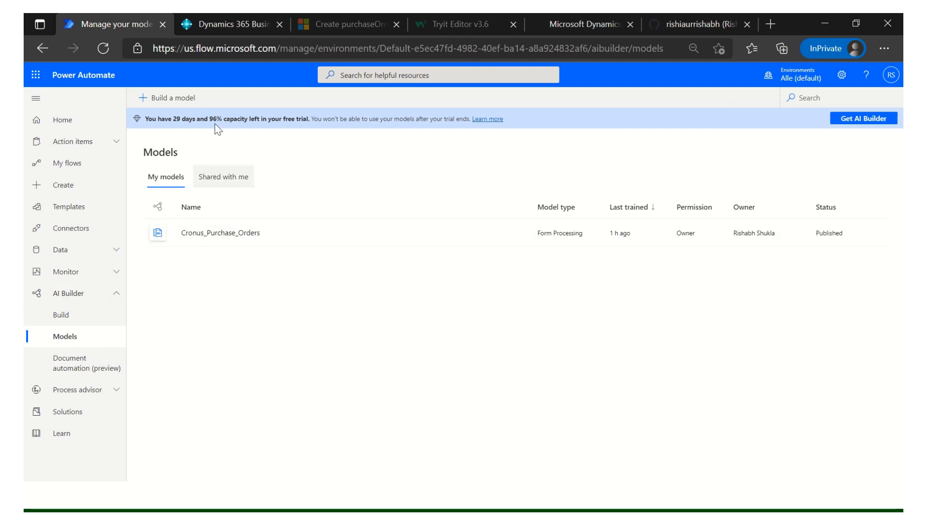
click(228, 24)
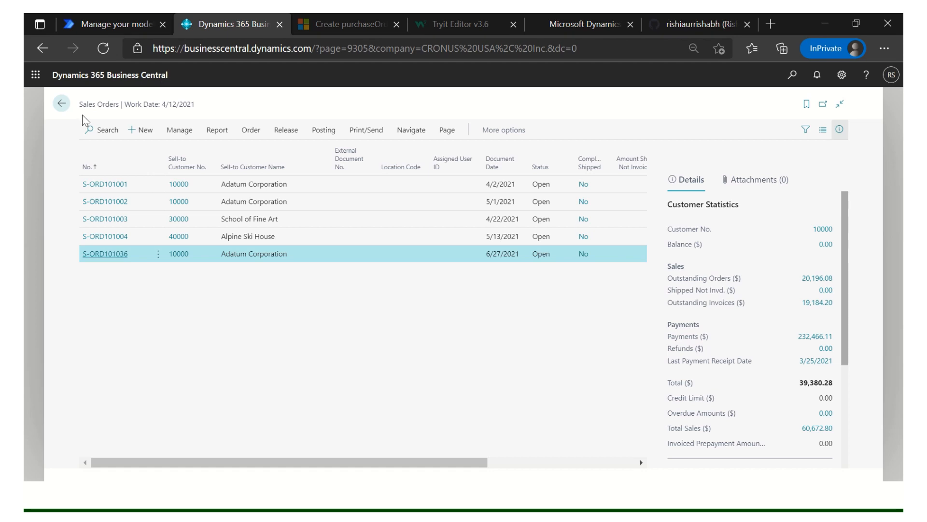
drag(80, 104, 269, 110)
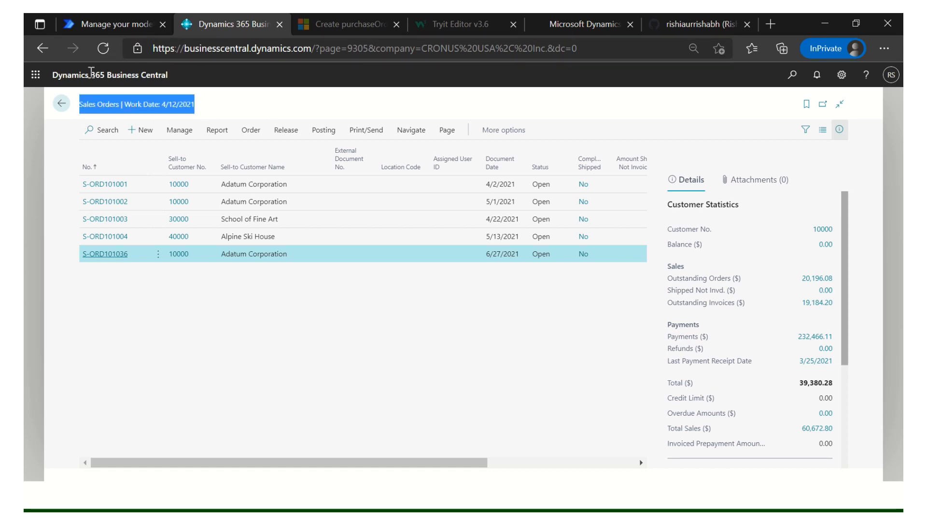
click(180, 103)
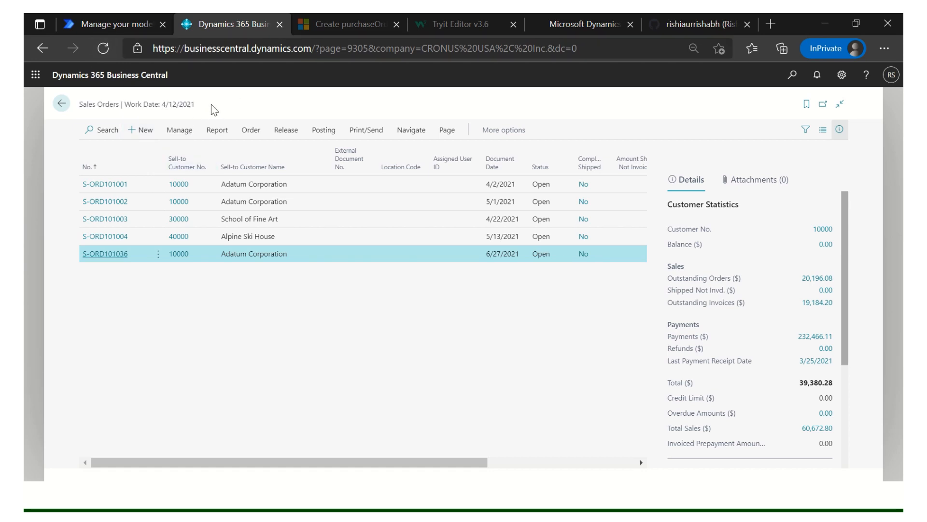
- Switch to the Power Automate models page, open the Cronus_Purchase_Orders model, and check its options for editing the model
click(111, 23)
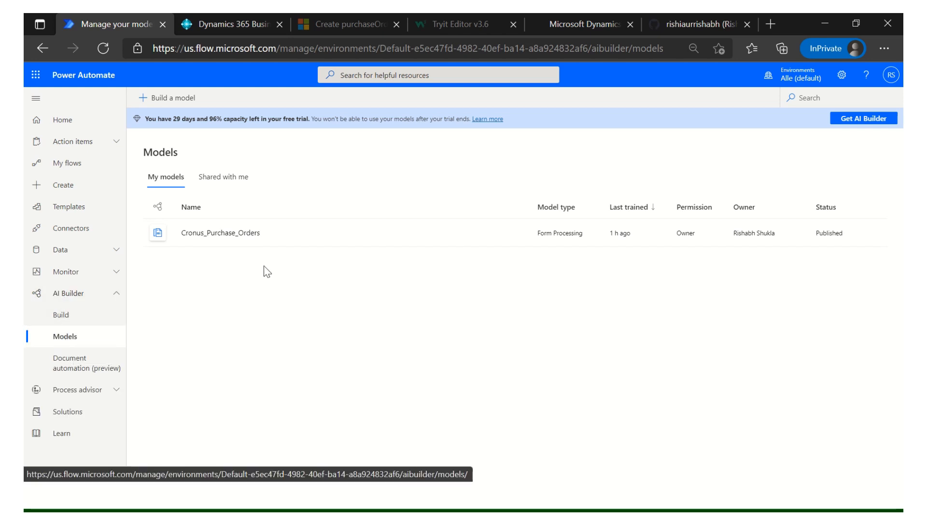
click(209, 234)
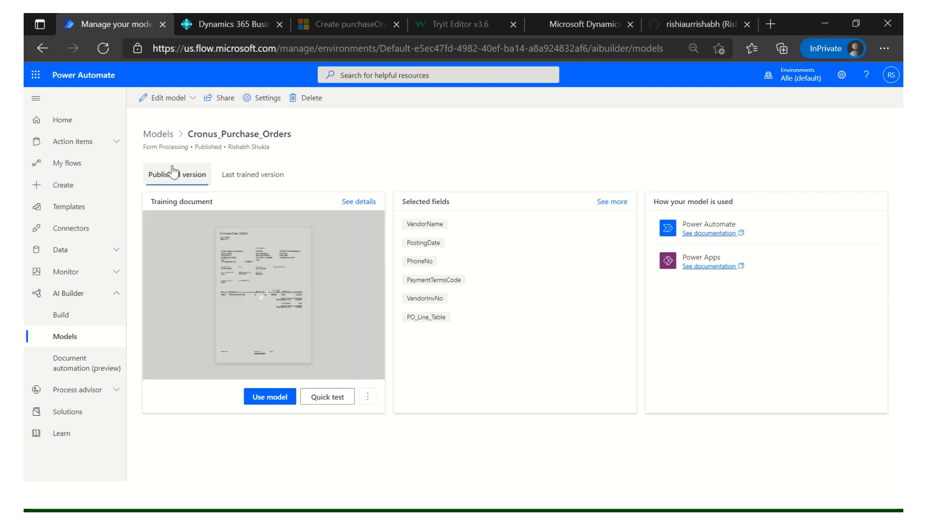
click(170, 98)
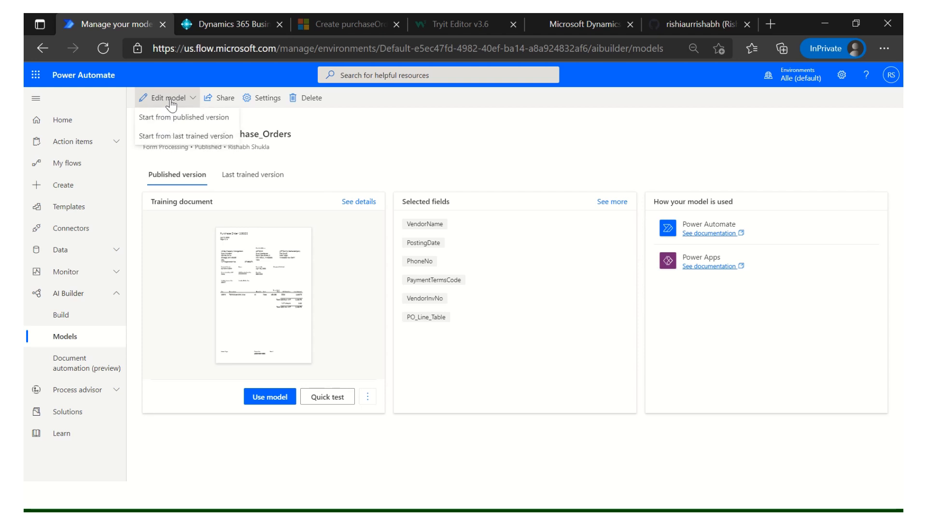
click(437, 159)
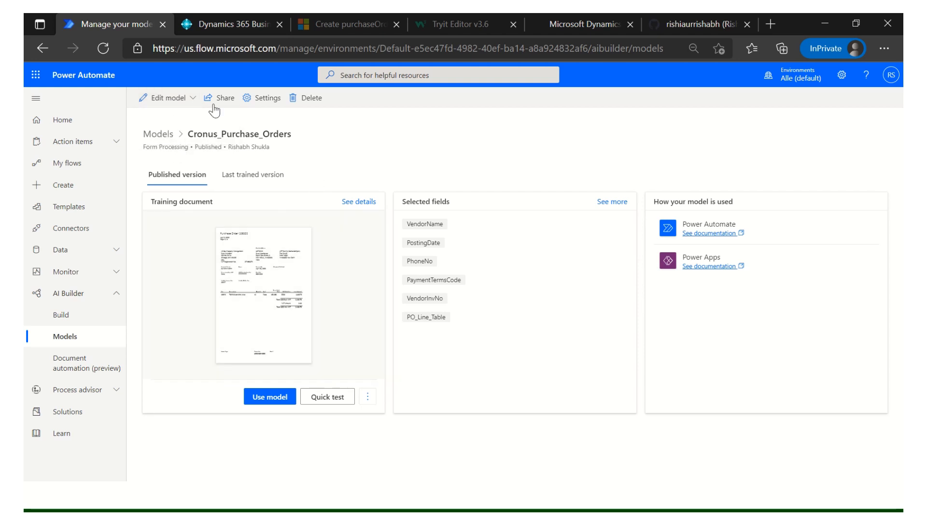
- Open the Cronus_Purchase_Orders model for editing, starting from the last trained version
click(193, 99)
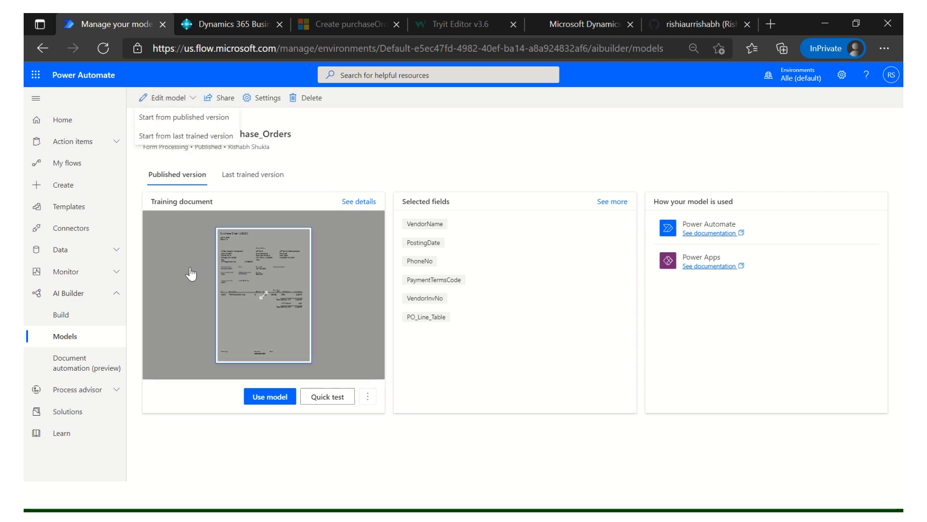
click(184, 198)
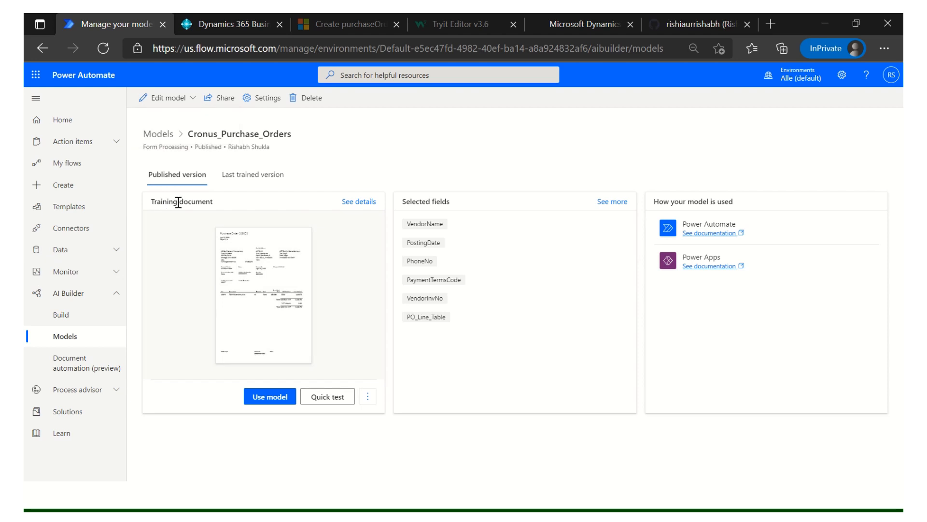
click(193, 102)
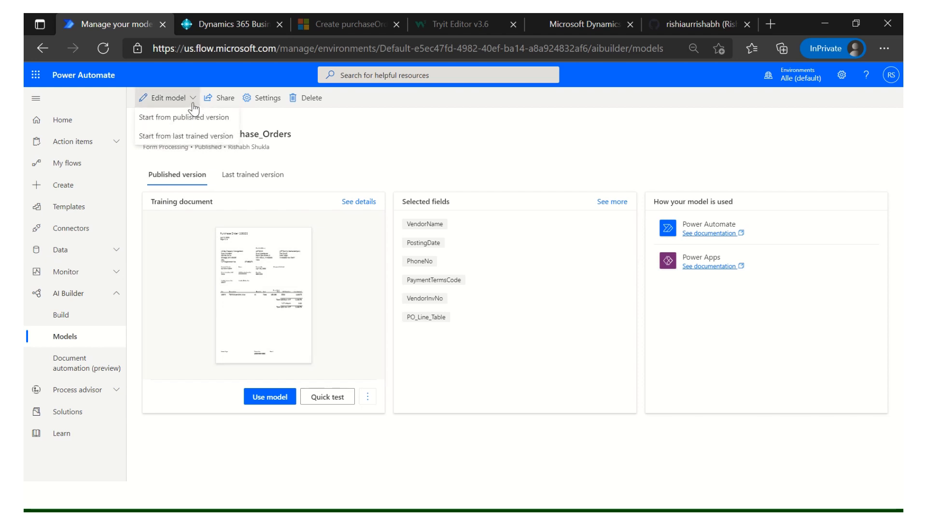
click(179, 139)
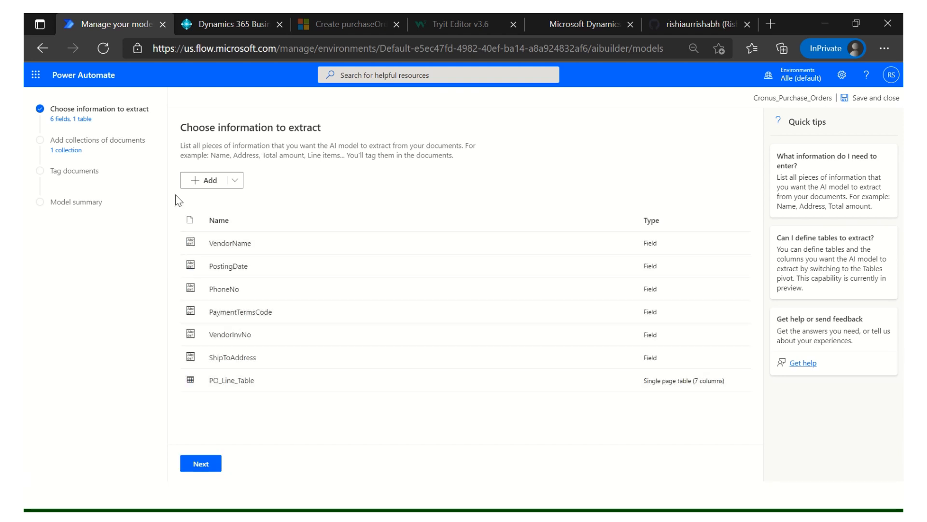
- Switch to the purchase order PDF and examine its vendor name, vendor invoice number and receive-by date
key(alt+Tab)
key(alt+Tab)
key(alt+Tab)
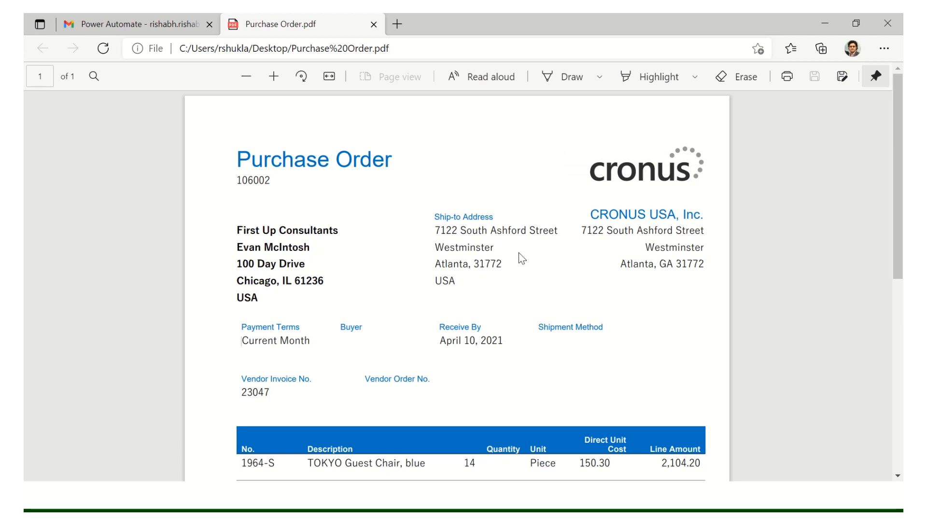
drag(237, 231, 344, 234)
double_click(252, 392)
drag(439, 340, 503, 352)
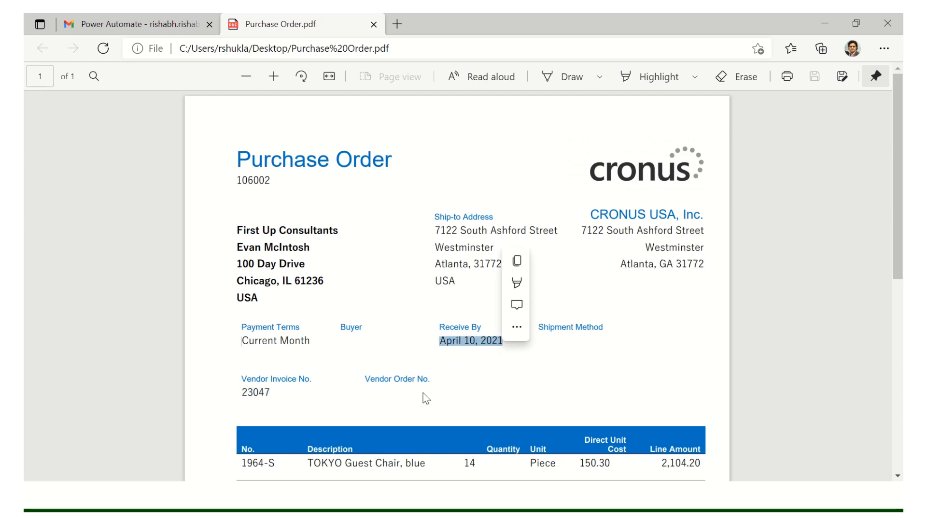
- Examine the purchase order's item line, including its unit, direct unit cost and line amount
scroll(425, 393, down, 2)
scroll(425, 393, down, 1)
drag(241, 274, 708, 277)
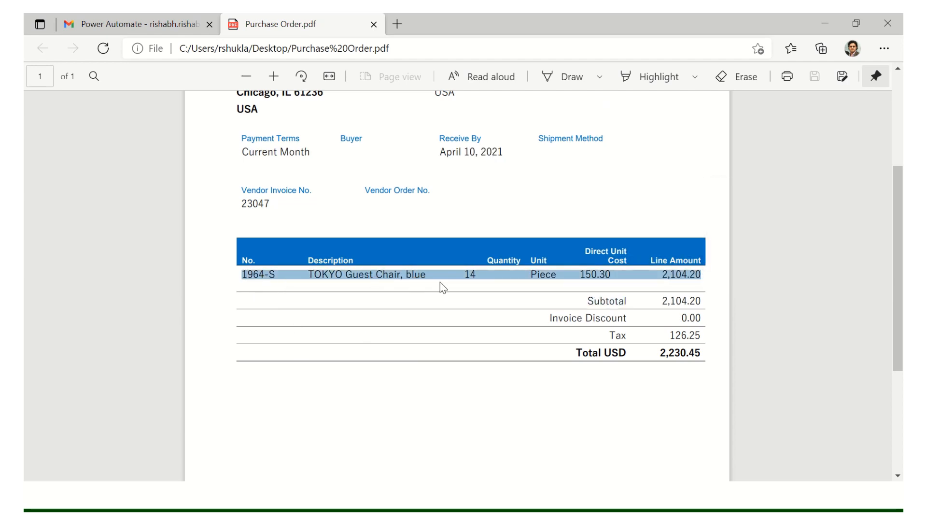
triple_click(545, 277)
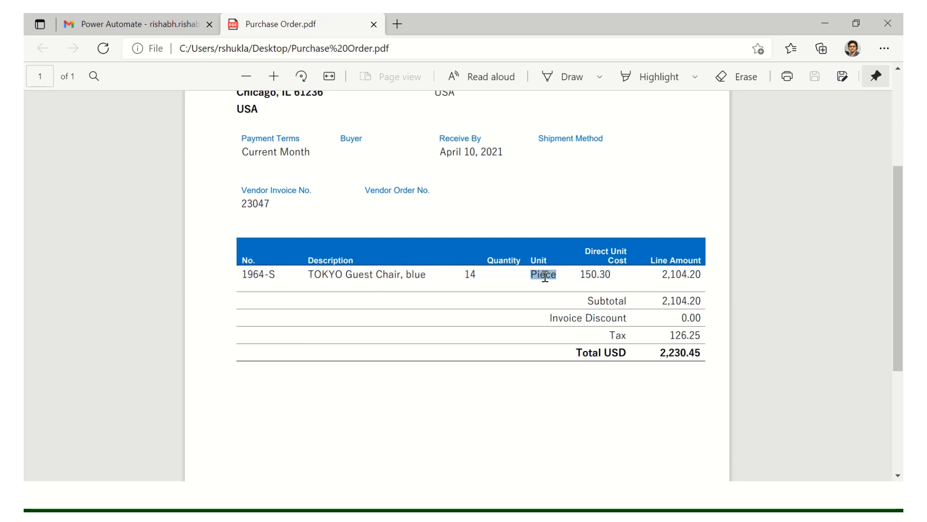
double_click(599, 273)
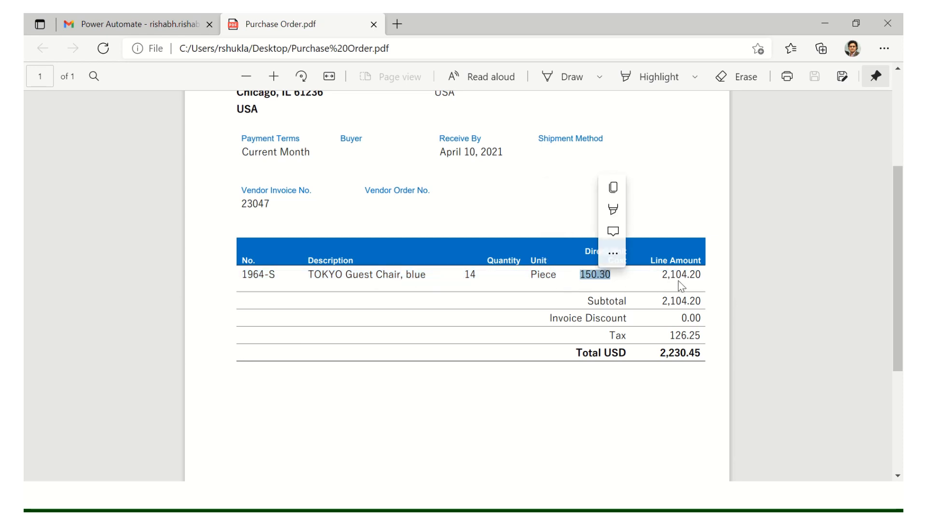
drag(663, 274, 703, 281)
scroll(617, 302, up, 4)
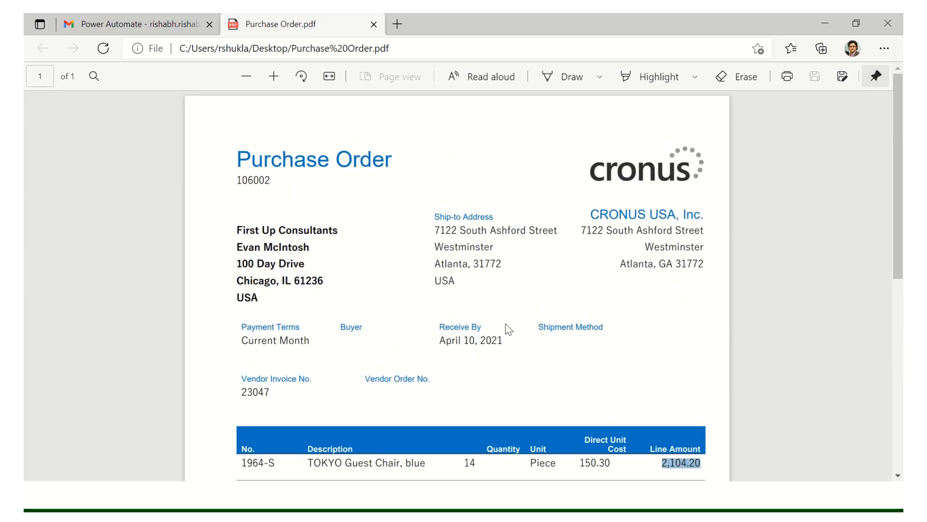
click(457, 307)
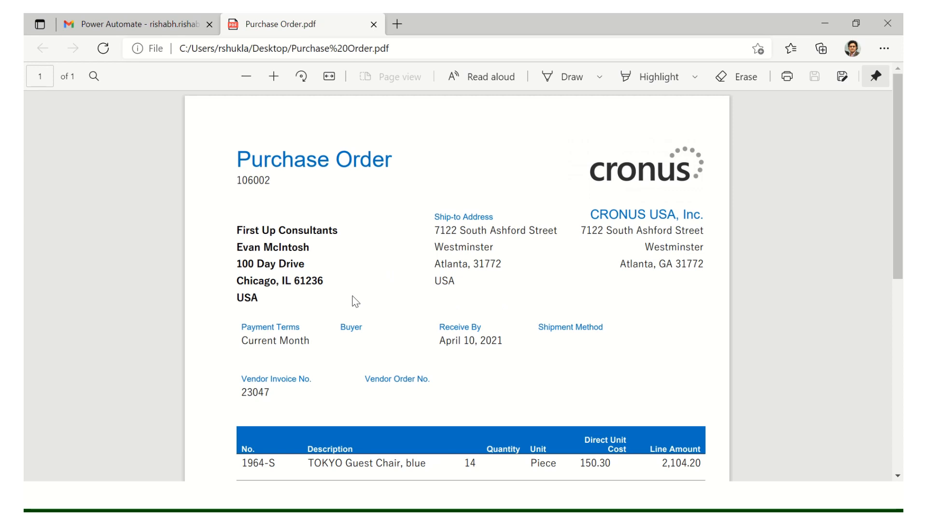
- Compare the Power Automate model's field list with the PDF's vendor name, payment terms, vendor invoice number and item line
key(alt+Tab)
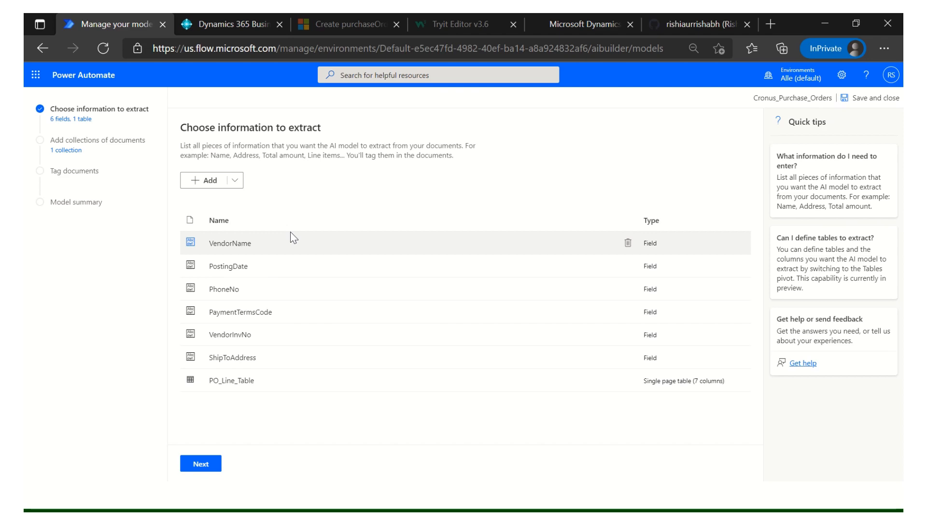
key(alt+Tab)
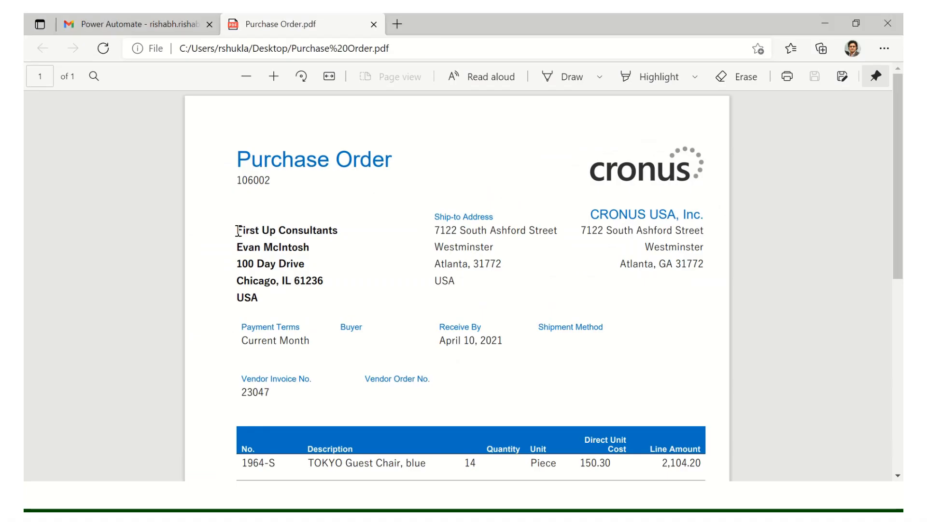
drag(239, 230, 339, 235)
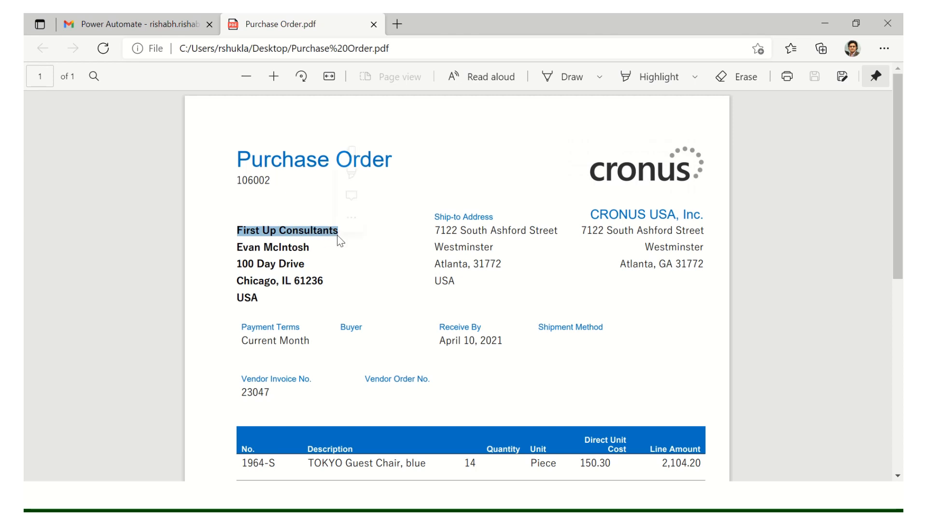
drag(242, 340, 310, 341)
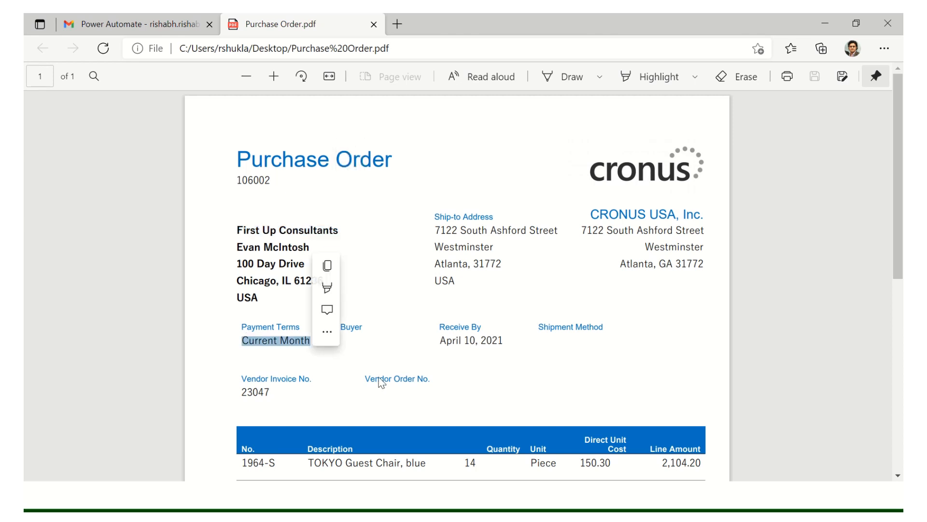
double_click(255, 392)
scroll(283, 377, down, 3)
drag(244, 344, 767, 343)
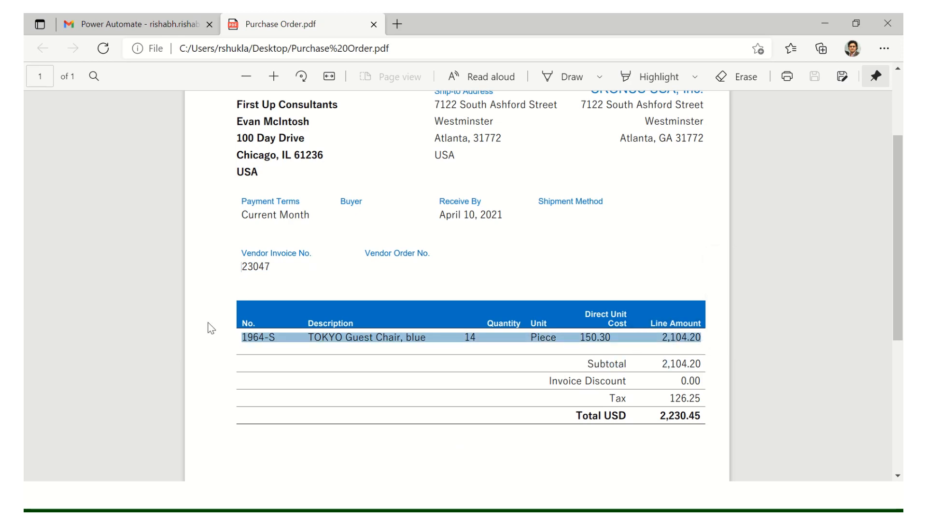
click(225, 313)
key(alt+Tab)
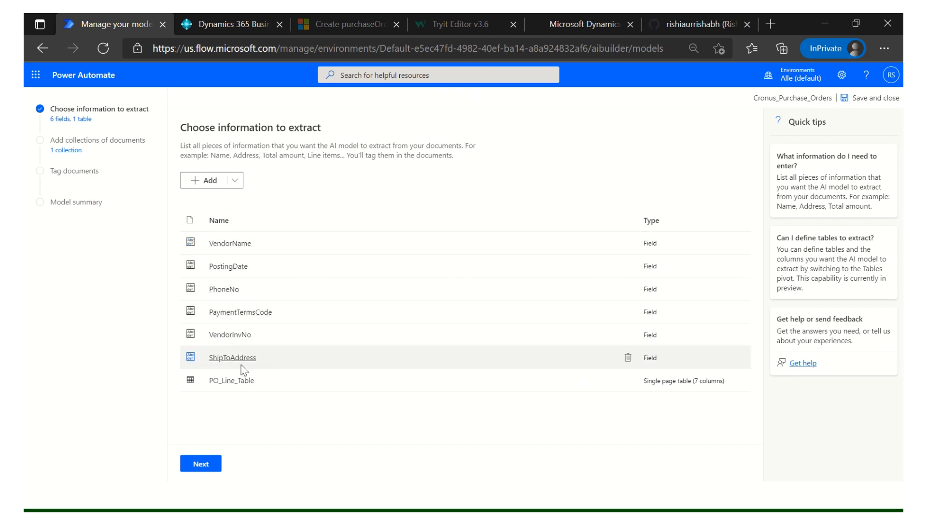
- Check the types of information that can be added to the model and the naming form for a new field, without adding one
click(234, 180)
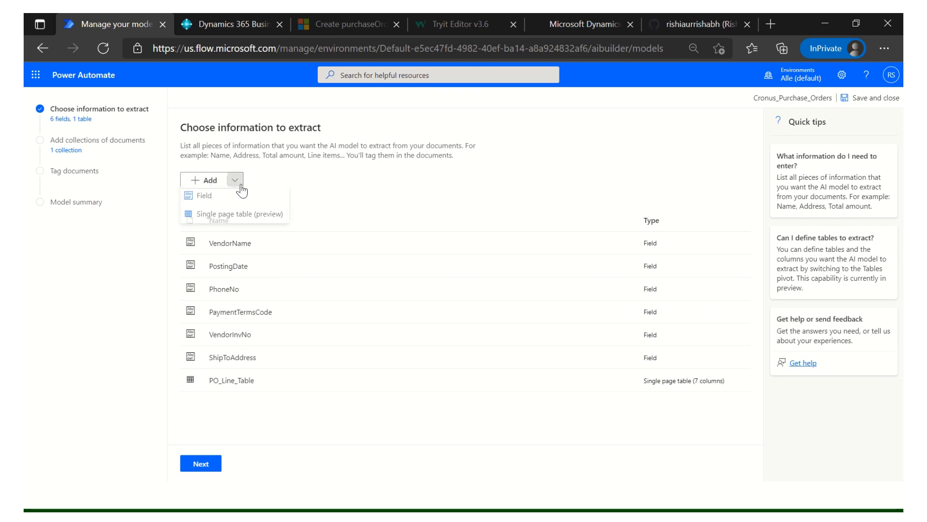
click(303, 182)
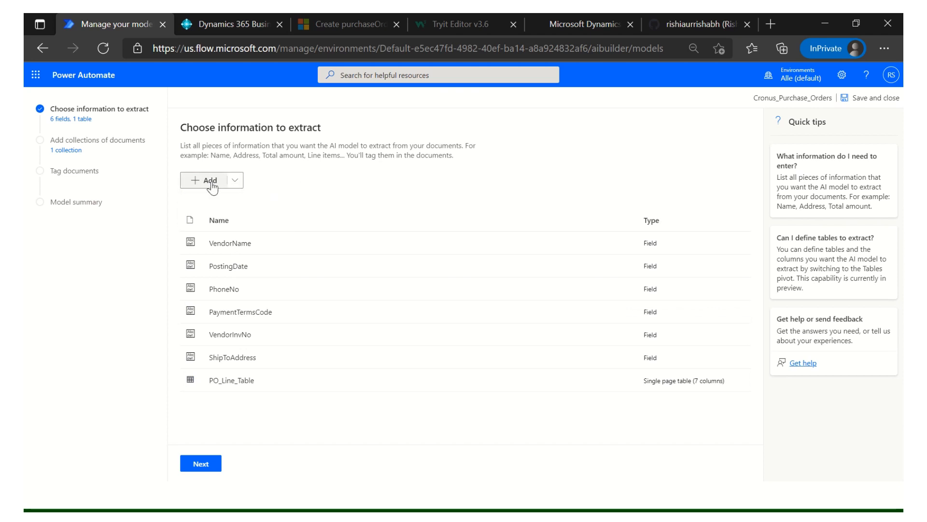
click(211, 183)
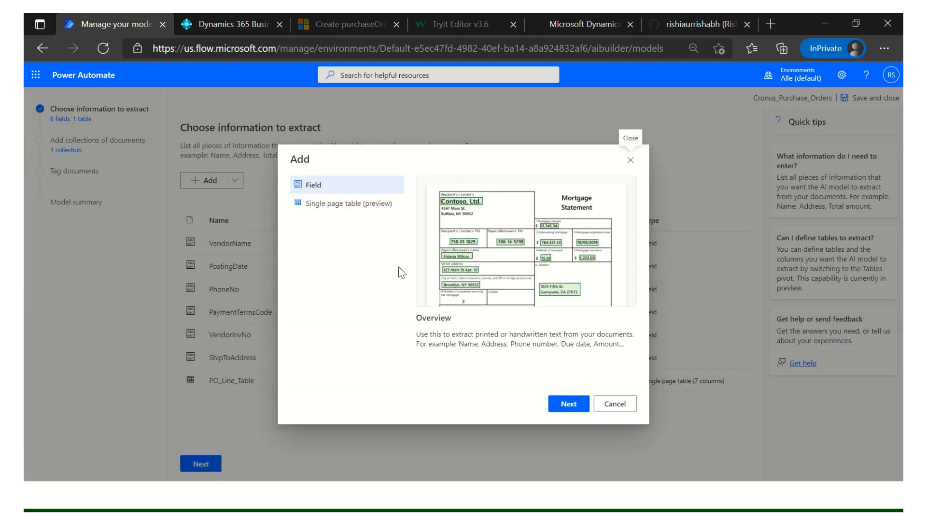
click(553, 404)
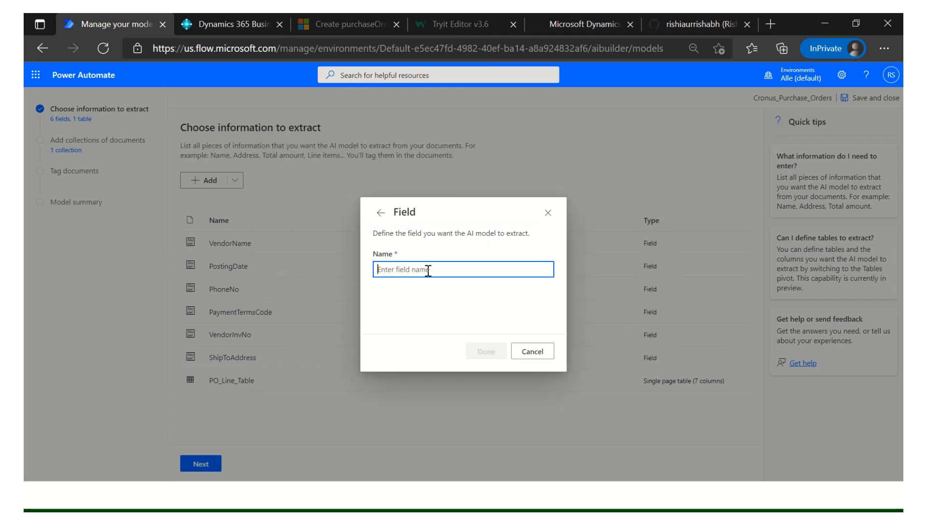
click(534, 352)
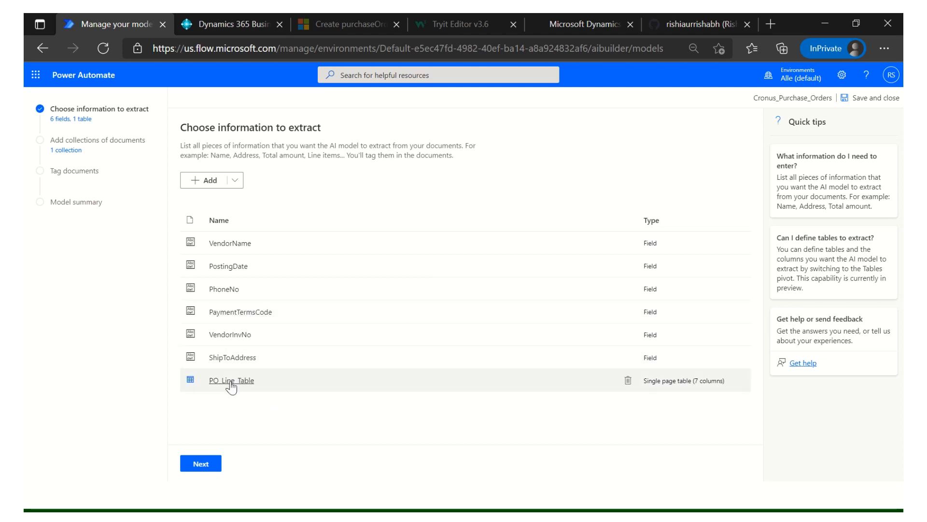
- Compare the item table in the purchase order PDF with the columns defined for PO_Line_Table in Power Automate
key(alt+Tab)
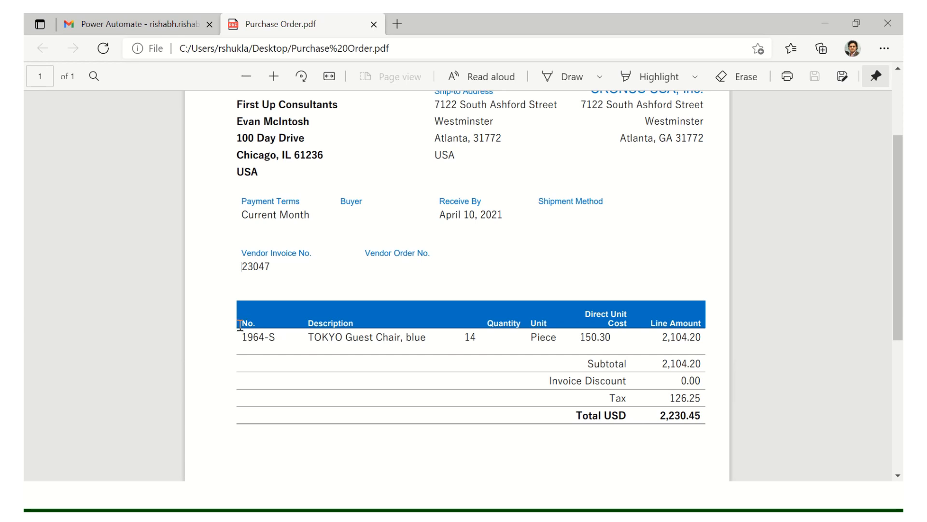
drag(241, 325, 706, 340)
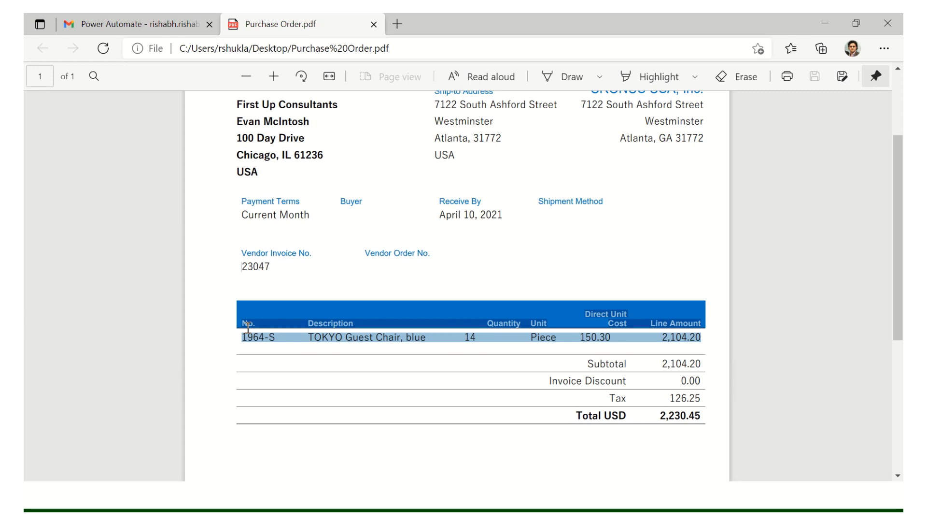
click(373, 325)
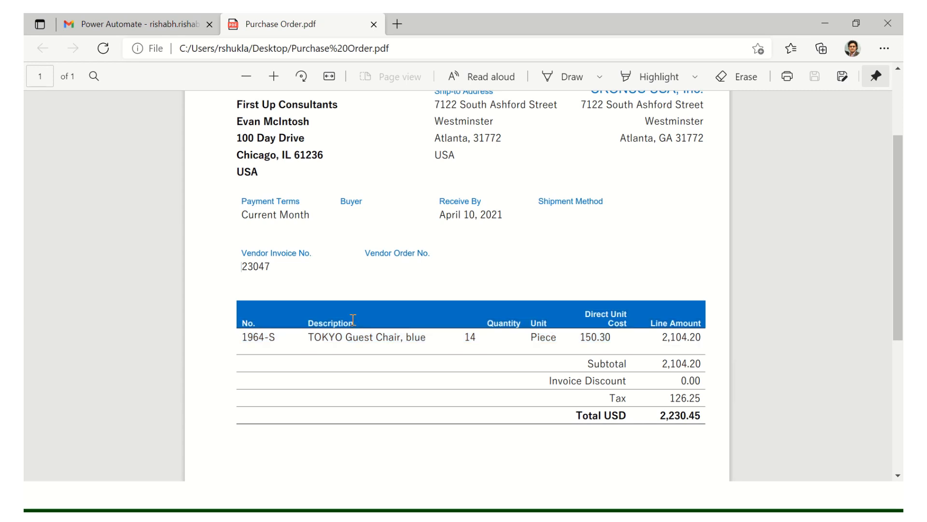
key(alt+Tab)
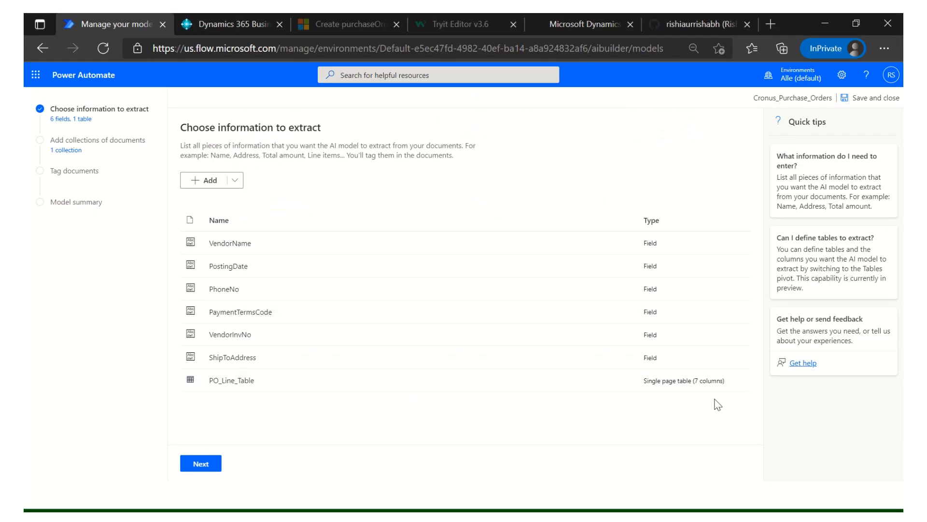
click(235, 381)
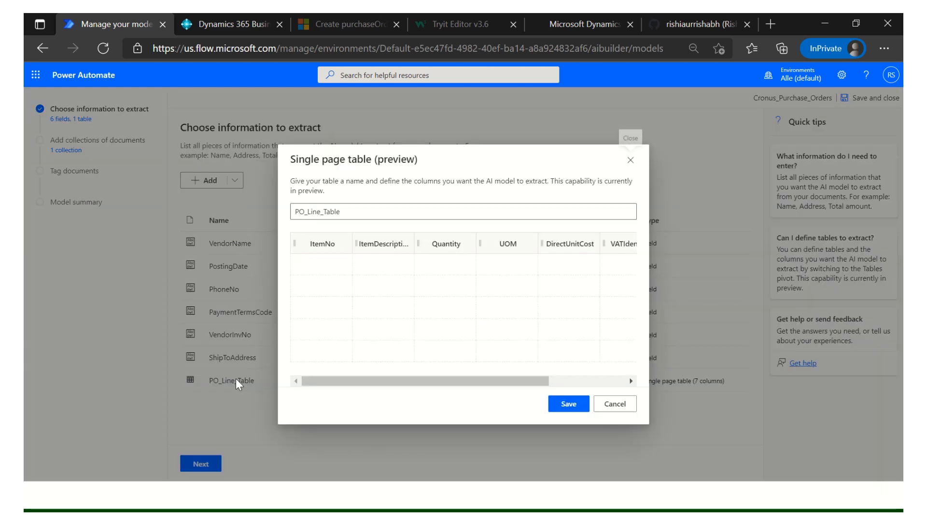
click(615, 405)
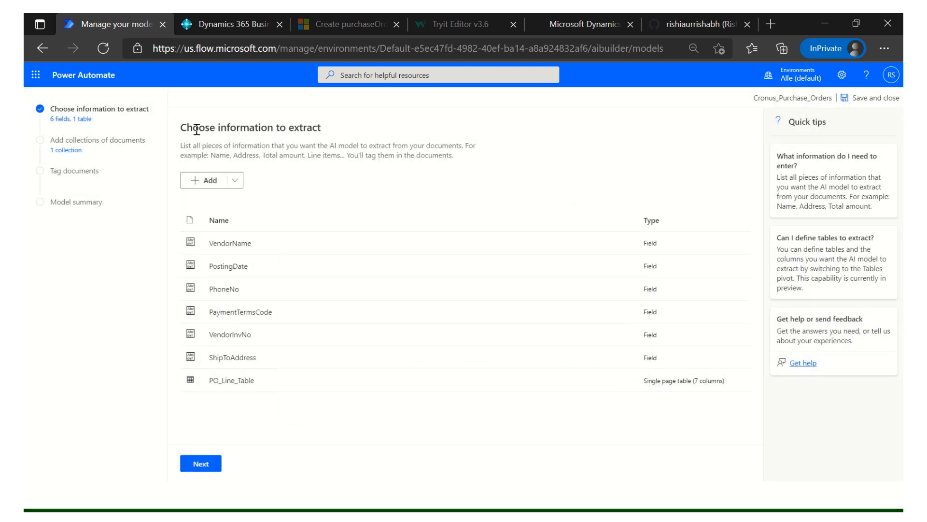
- Try defining a new single page table whose first column is renamed ItemNo
click(236, 181)
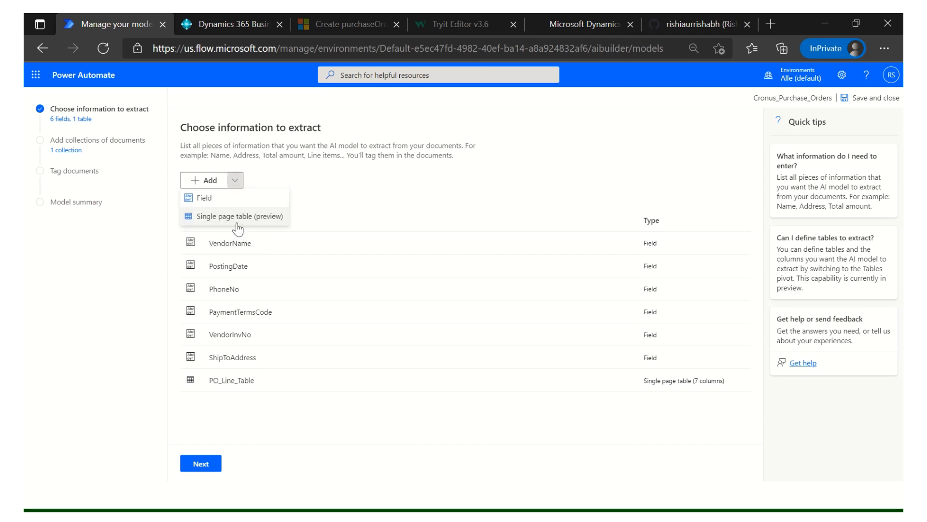
click(237, 217)
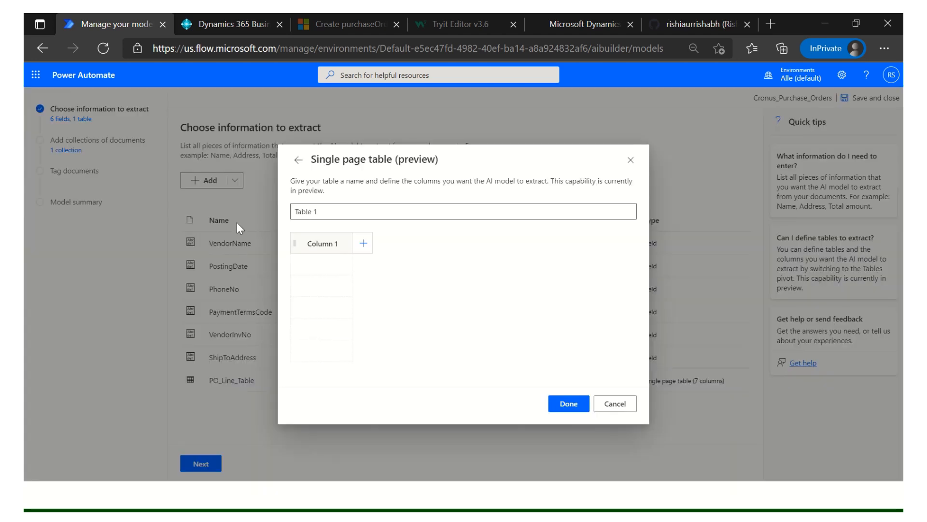
click(318, 252)
click(330, 263)
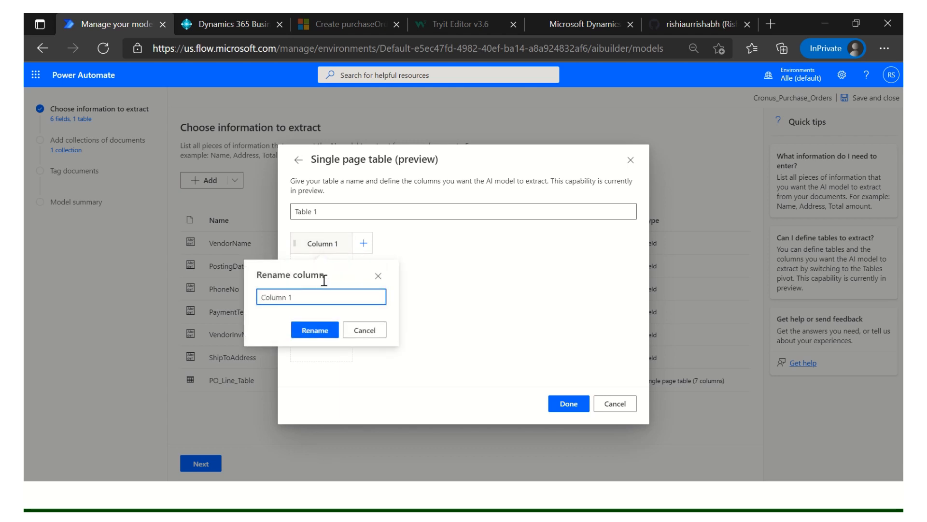
key(ctrl+a)
text(ItemNo)
key(Tab)
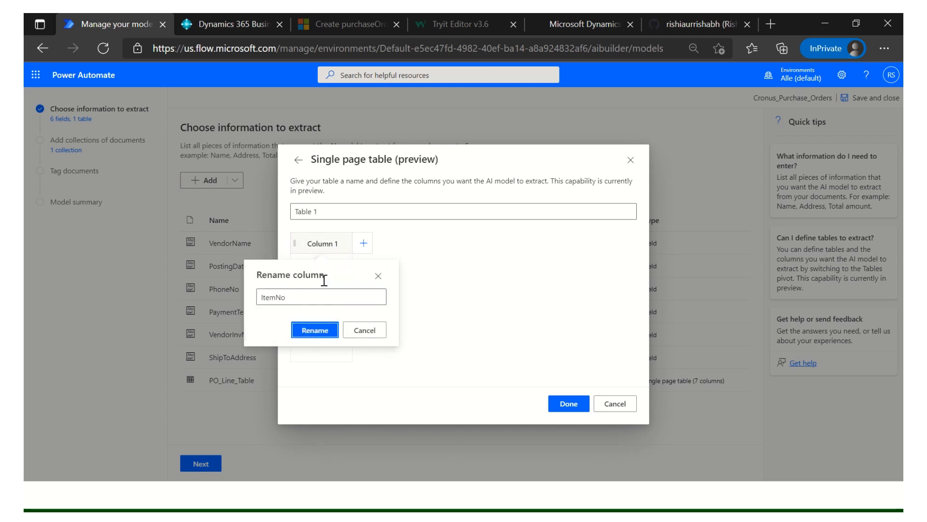
click(317, 329)
- Try adding a Description column to the new table, select the table's name, and discard the table
click(366, 252)
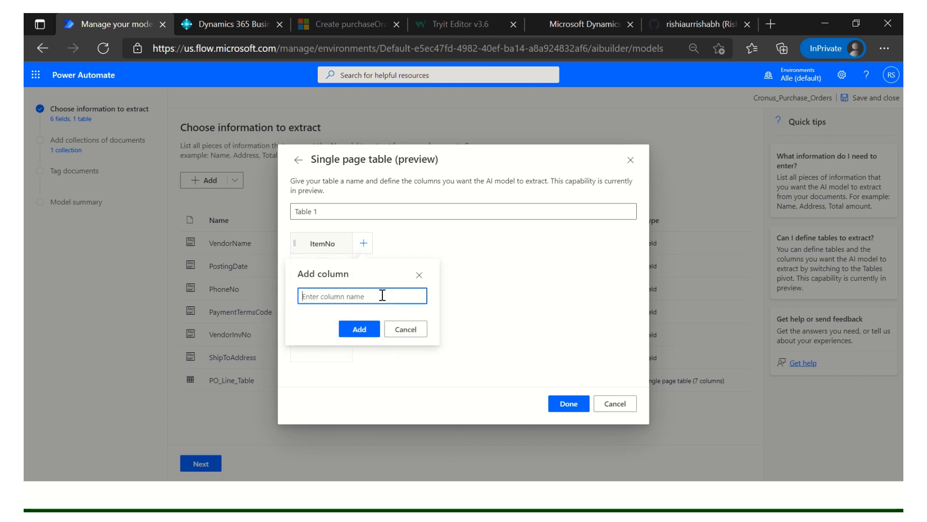
text(Description)
click(360, 329)
triple_click(340, 213)
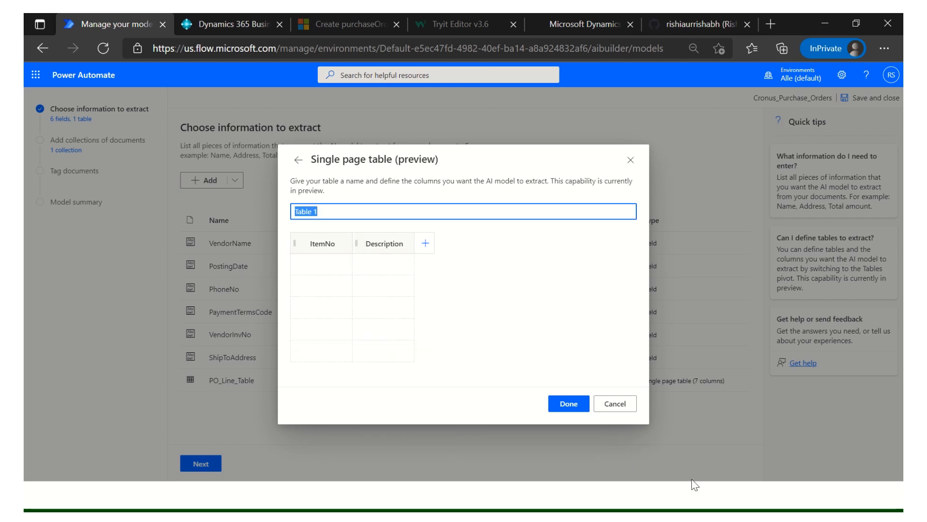
click(628, 410)
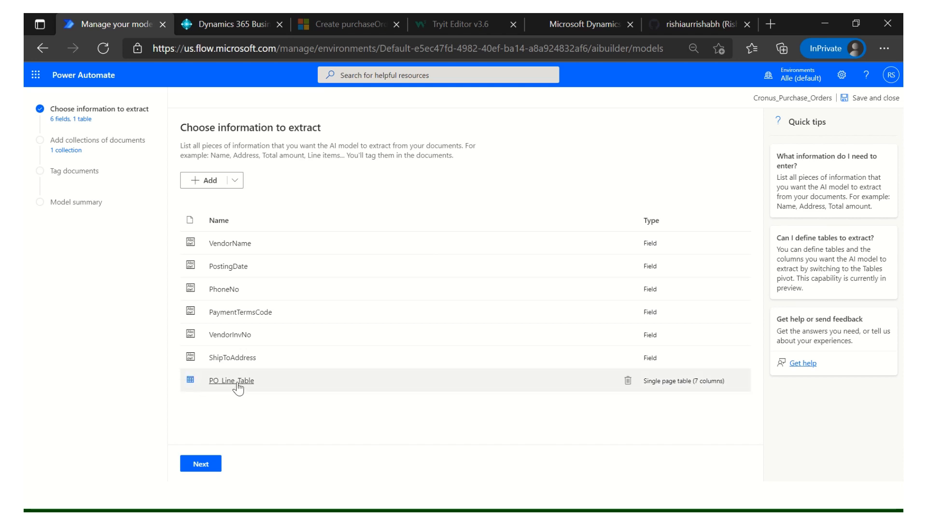
- Review the columns defined for PO_Line_Table and close the table without changing it
click(232, 380)
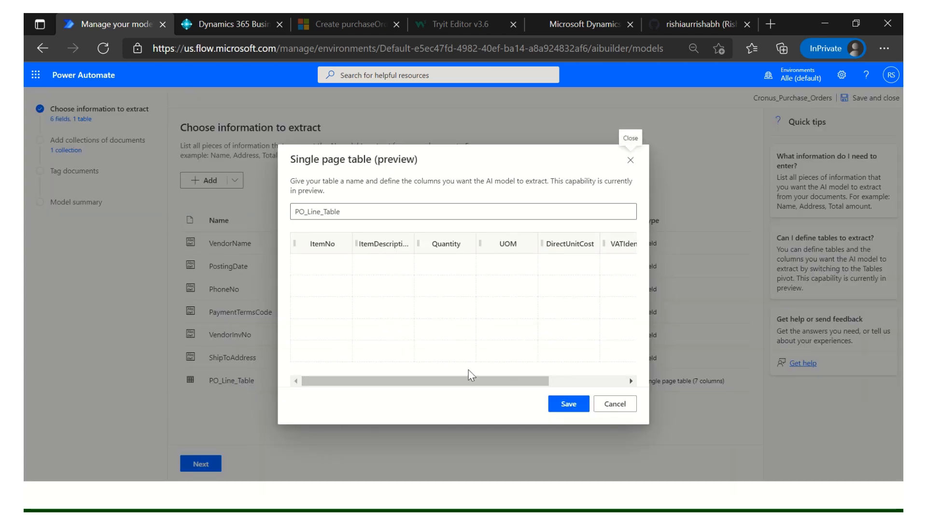
drag(388, 378, 303, 379)
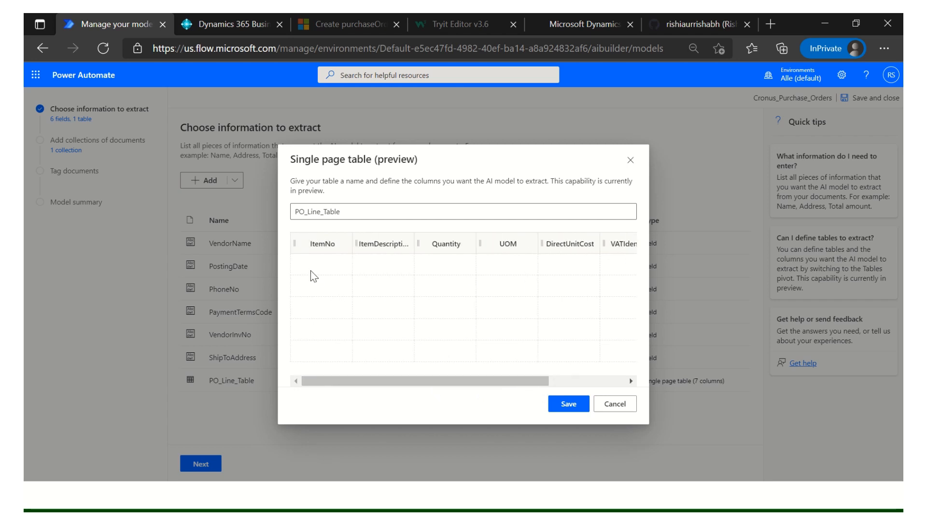
click(614, 403)
- Continue to the document collections stage of the model and open the PurchaseOrders collection
click(199, 463)
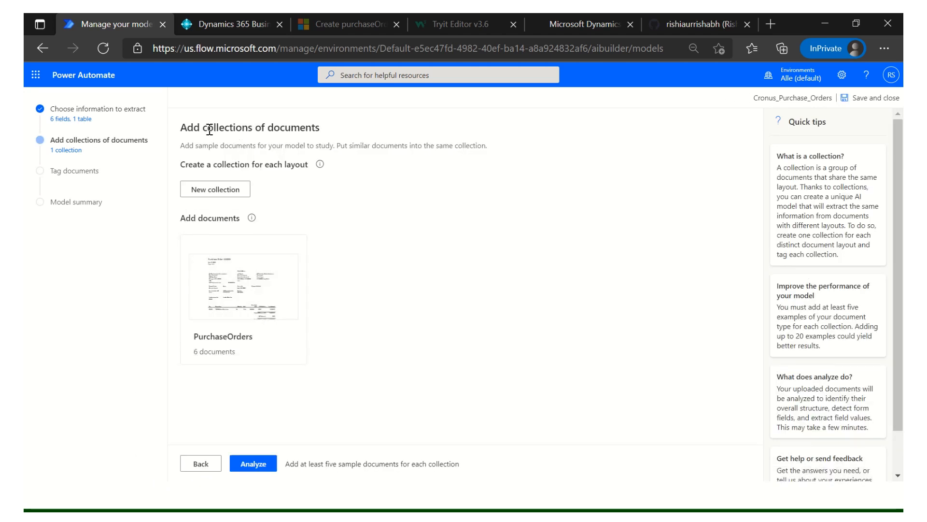
drag(209, 130, 321, 129)
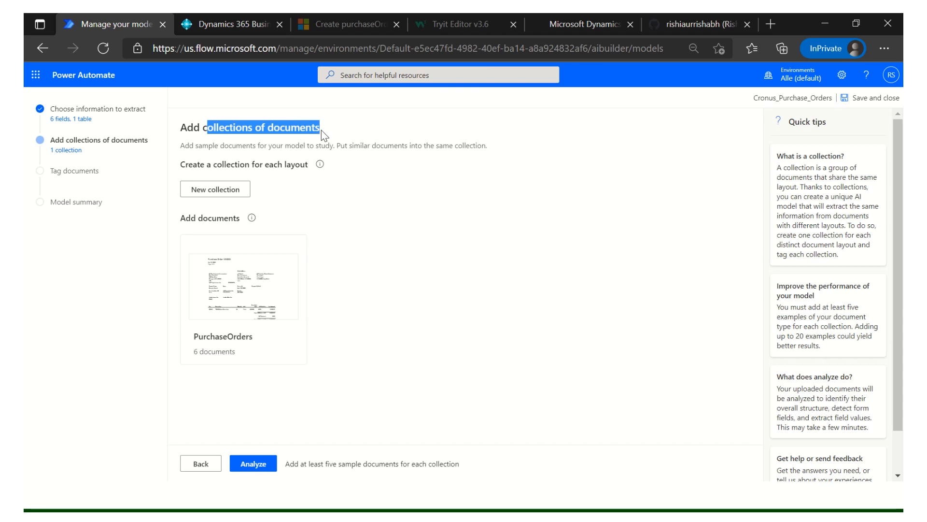
click(353, 141)
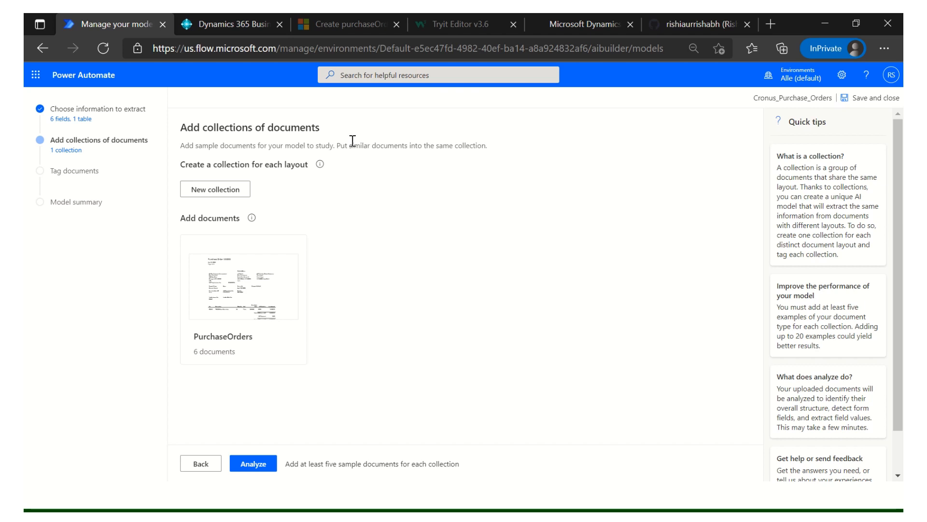
click(296, 316)
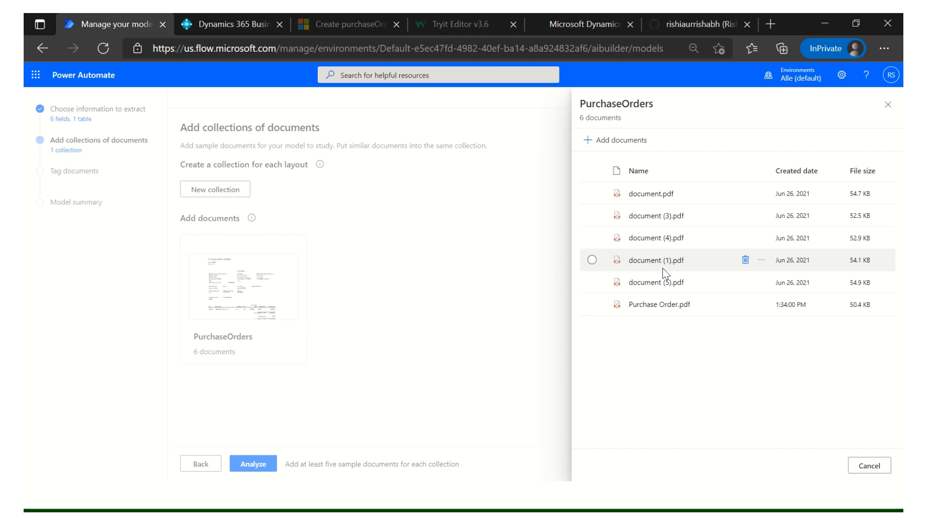
- Switch to File Explorer, open document (10) from the Downloads folder, and examine the purchase order's layout
key(alt+Tab)
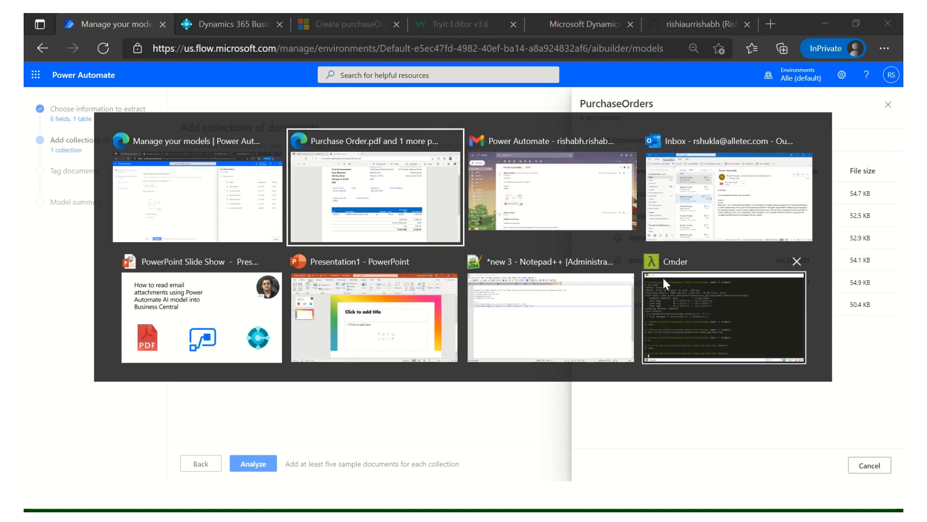
key(alt+Tab)
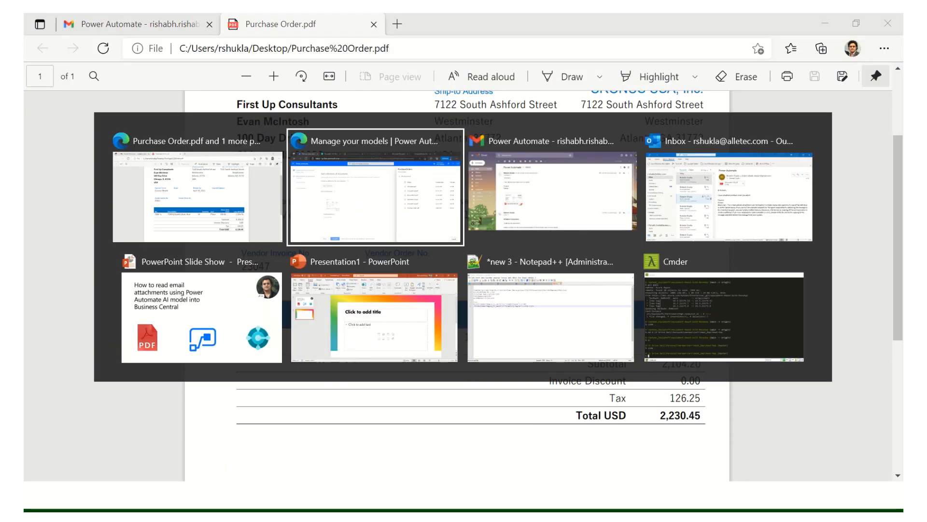
key(alt+shift+Tab)
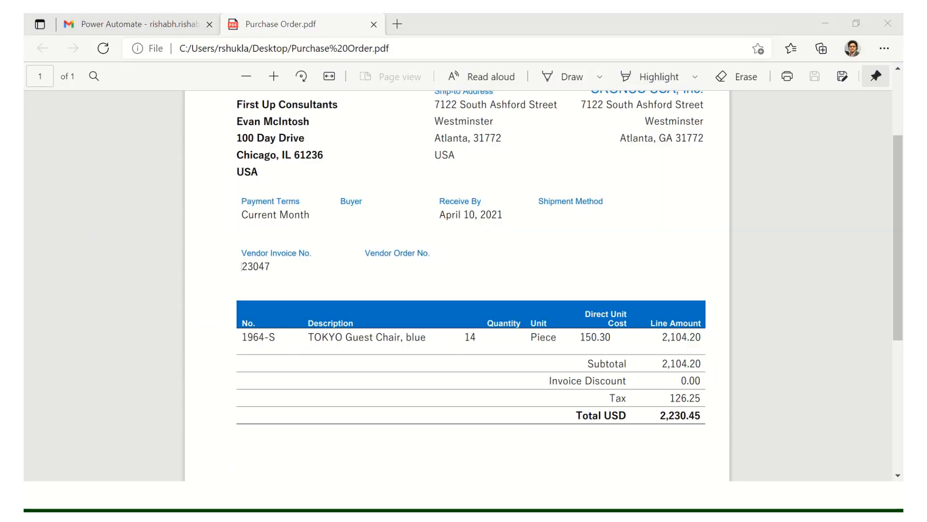
key(super+e)
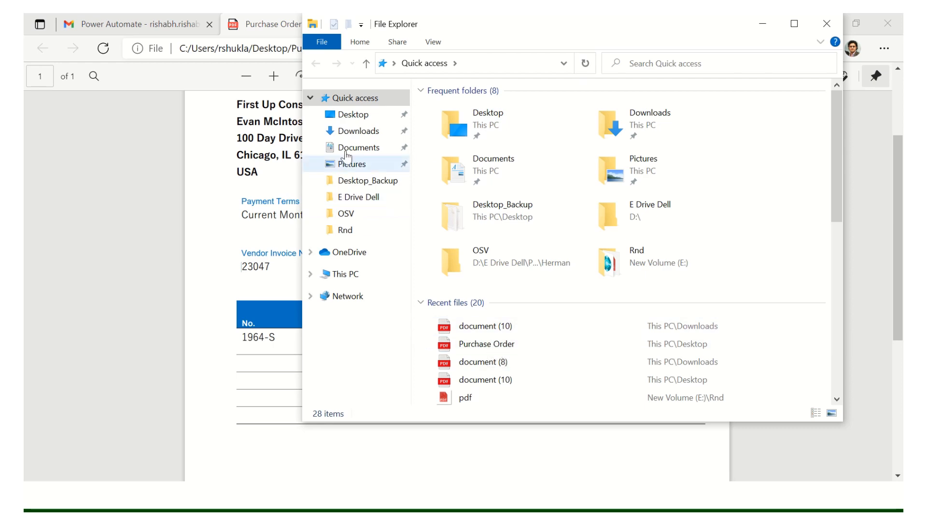
click(350, 137)
double_click(456, 149)
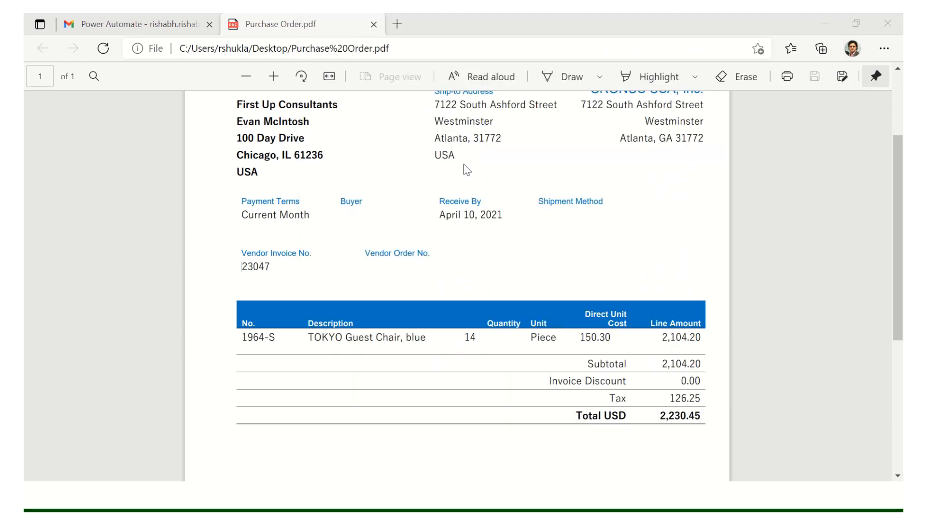
scroll(328, 343, down, 4)
scroll(353, 300, up, 3)
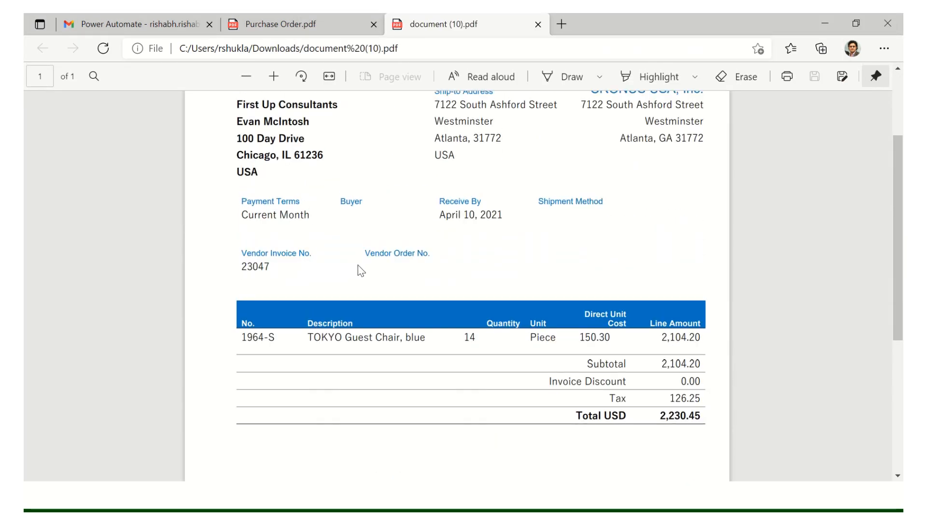
- Open document (8) from the Downloads folder and examine the item lines of its purchase order
key(alt+Tab)
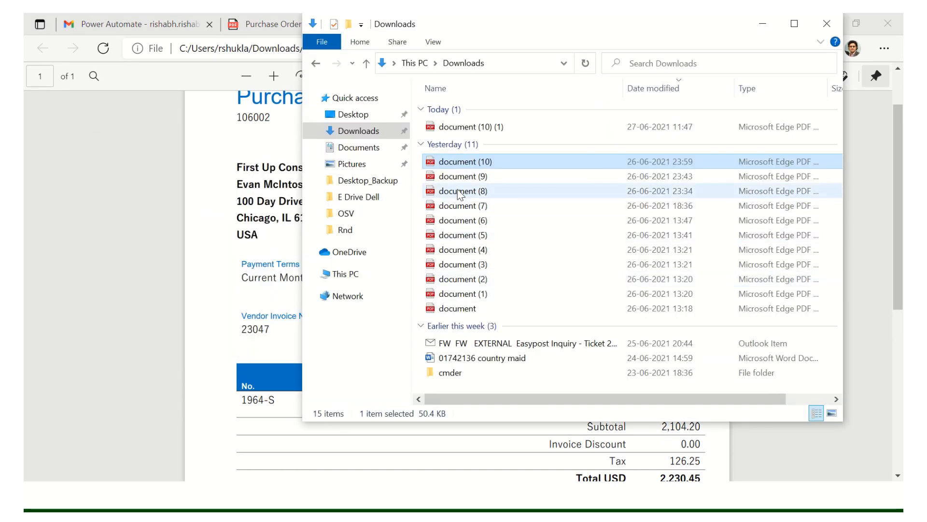
click(459, 192)
double_click(458, 192)
scroll(483, 338, down, 5)
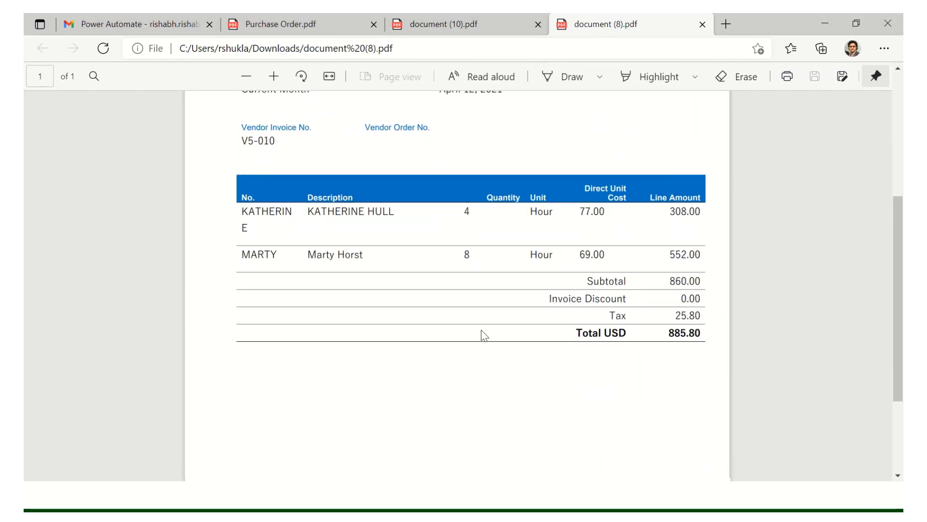
drag(244, 215, 699, 257)
scroll(545, 277, up, 6)
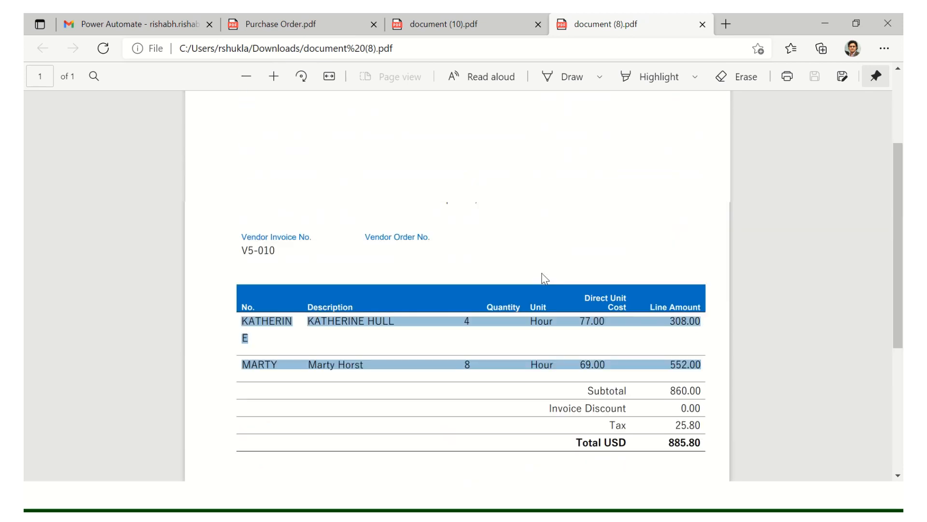
- Open document (2) from the Downloads folder and compare its purchase order layout with the previous PDFs
key(alt+Tab)
double_click(475, 278)
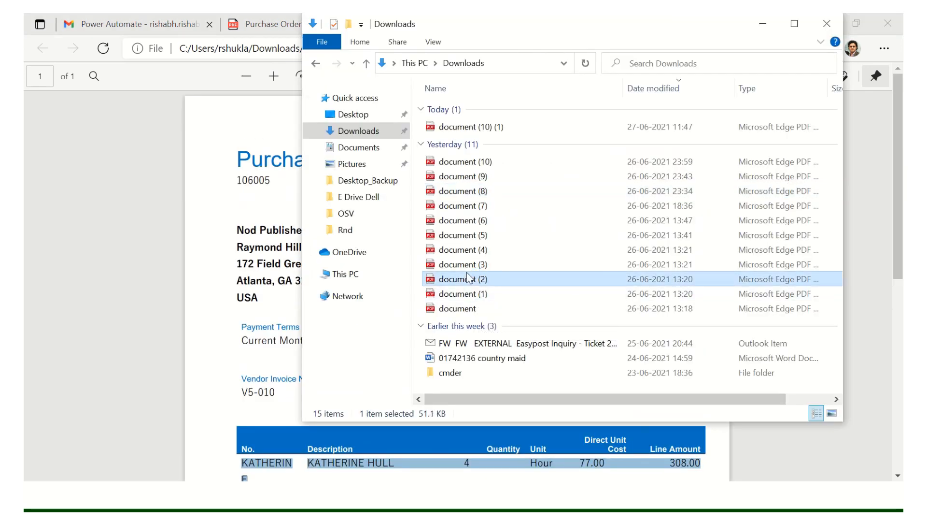
scroll(479, 272, down, 3)
scroll(479, 271, up, 3)
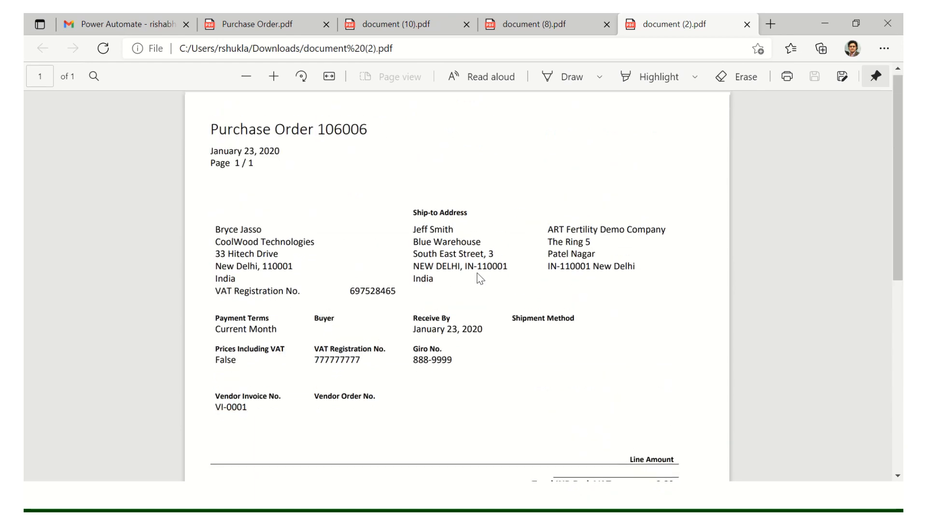
scroll(478, 277, down, 2)
scroll(480, 278, down, 2)
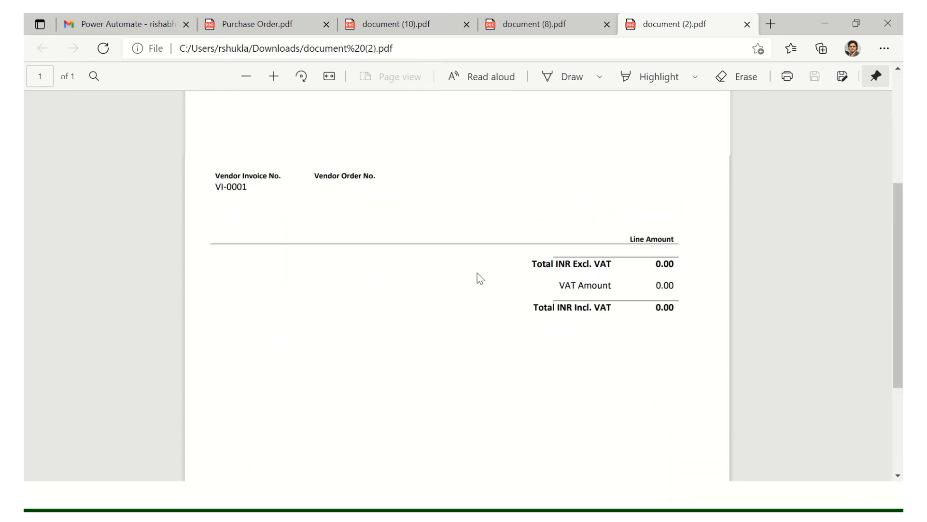
scroll(480, 277, up, 4)
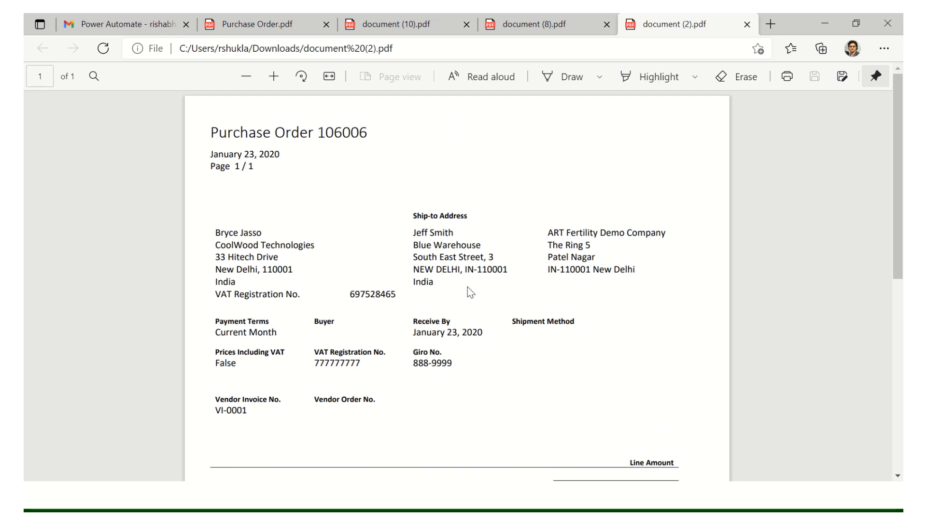
- Close the three sample PDFs opened from Downloads and switch back to the PurchaseOrders collection in Power Automate
key(ctrl+w)
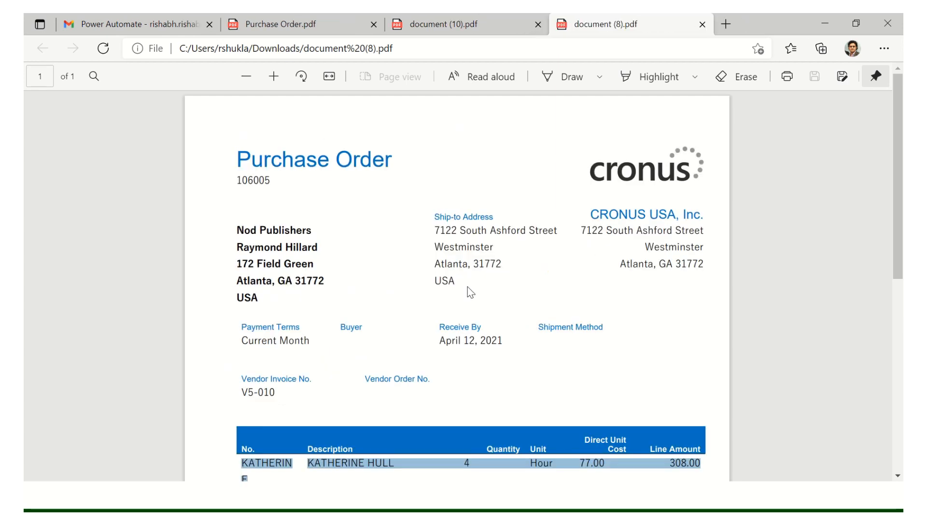
key(ctrl+w)
key(ctrl+w)
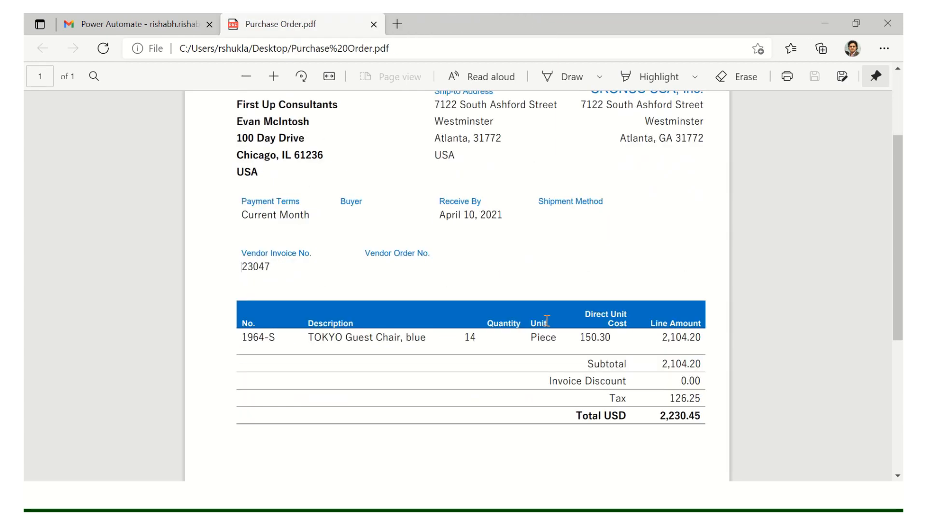
key(alt+Tab)
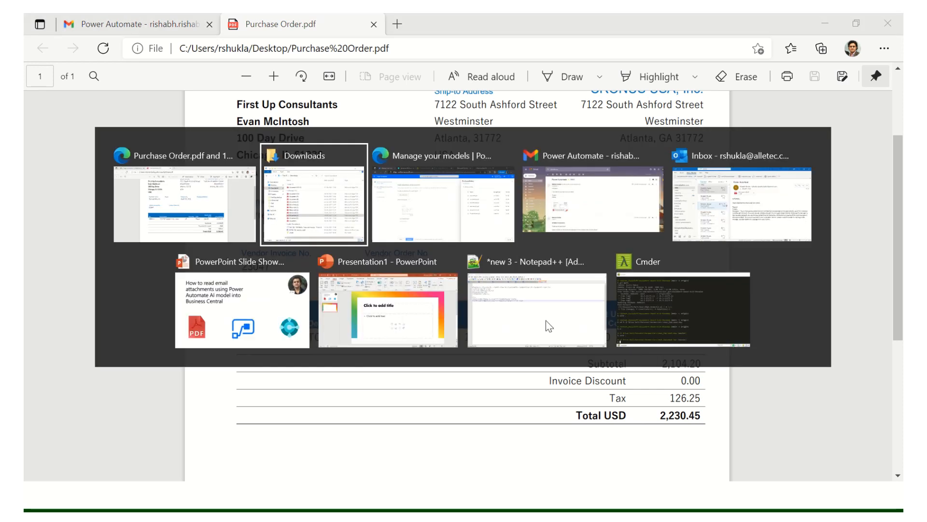
key(alt+Tab)
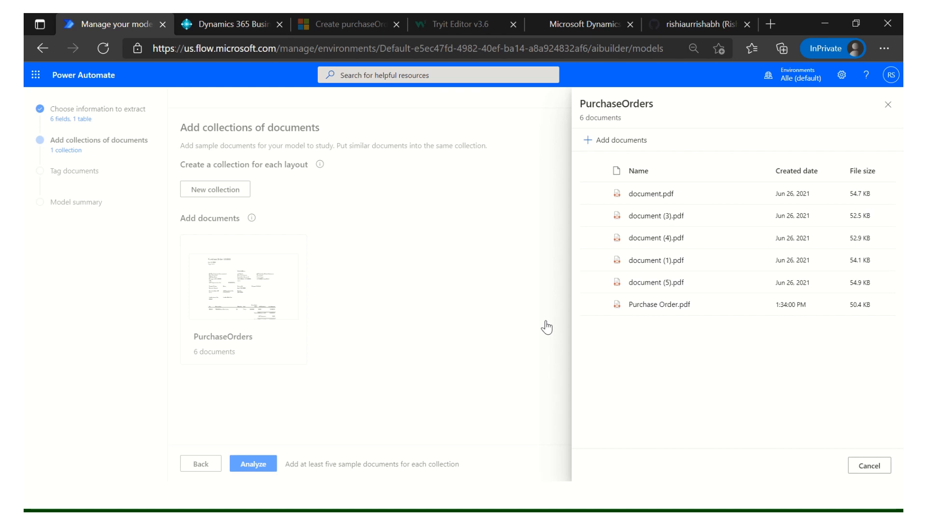
- Check how documents are added to the PurchaseOrders collection from local storage without uploading any, and review its document list
click(621, 140)
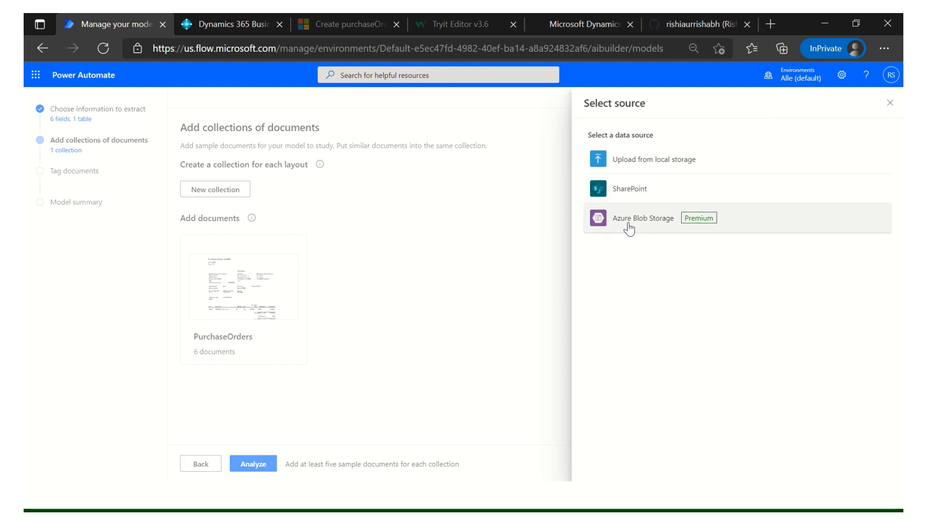
click(627, 166)
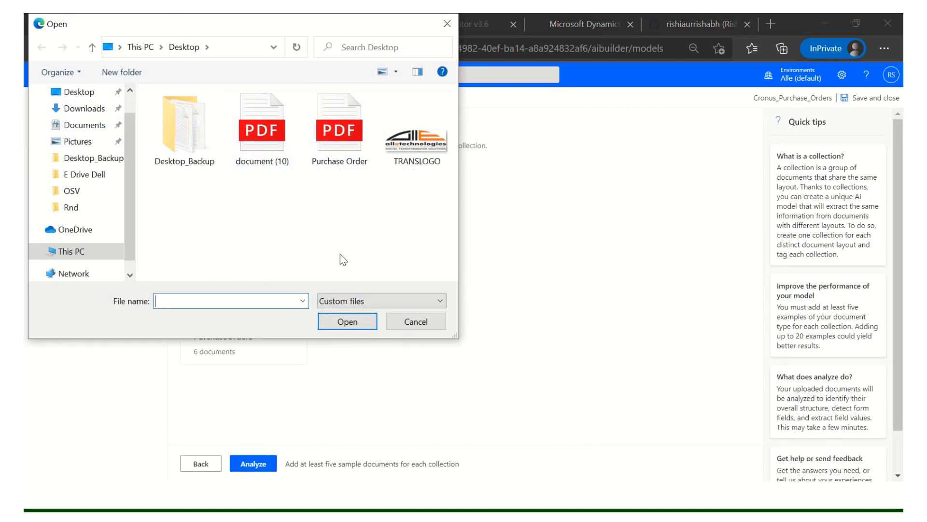
click(415, 321)
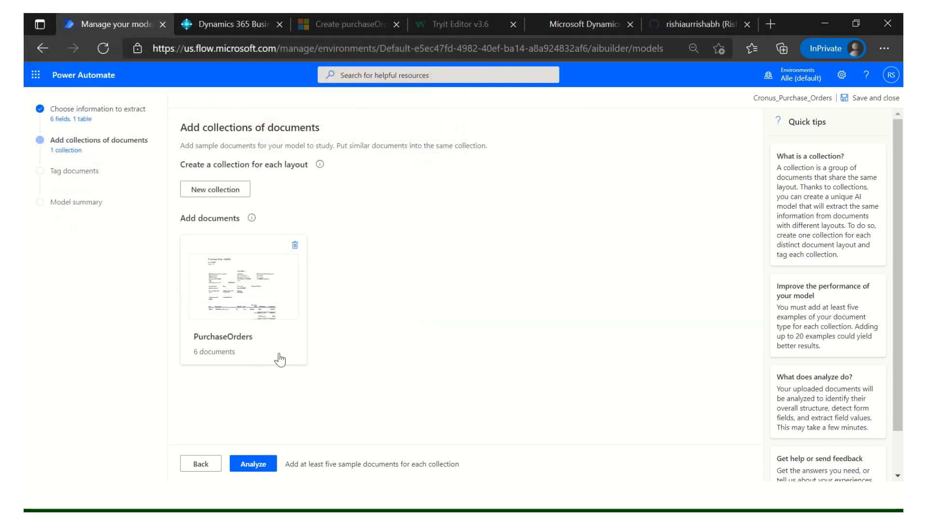
click(264, 305)
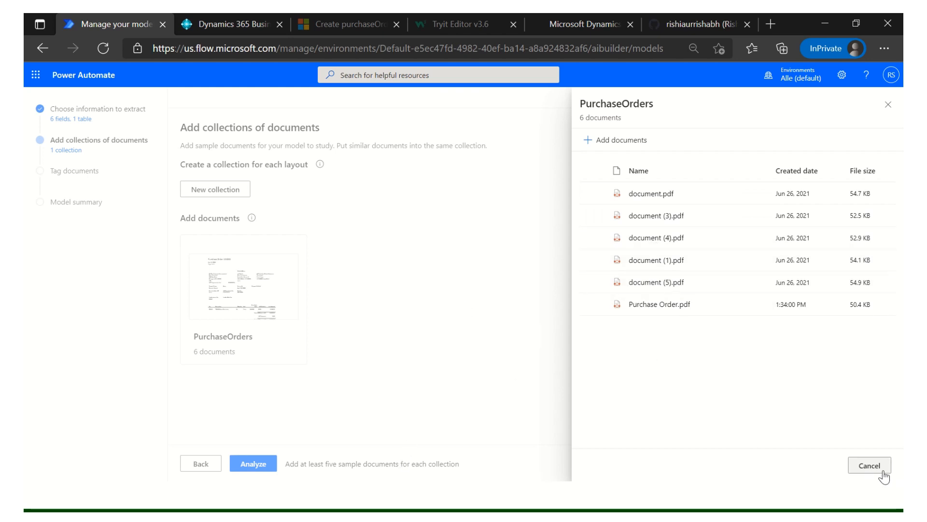
click(870, 465)
- Analyze the documents of the PurchaseOrders collection and wait for the tagging stage
click(261, 461)
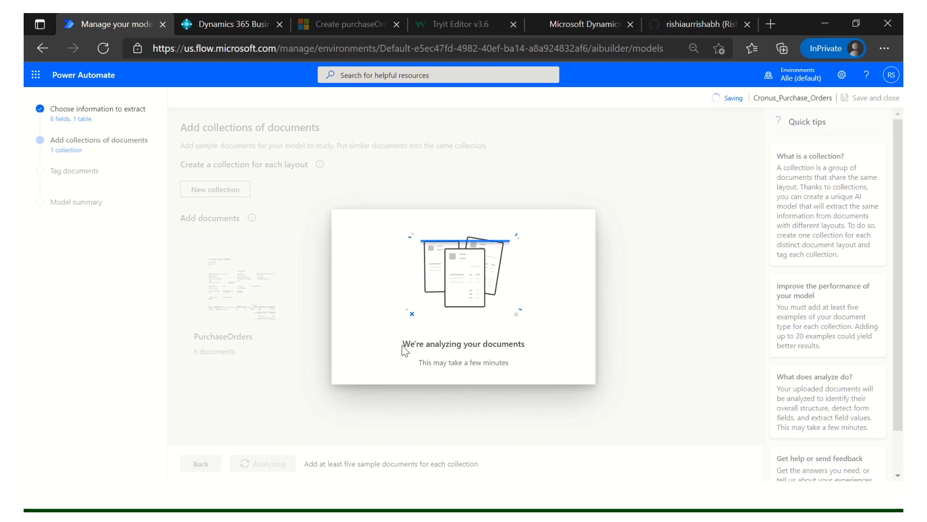
drag(404, 345, 497, 359)
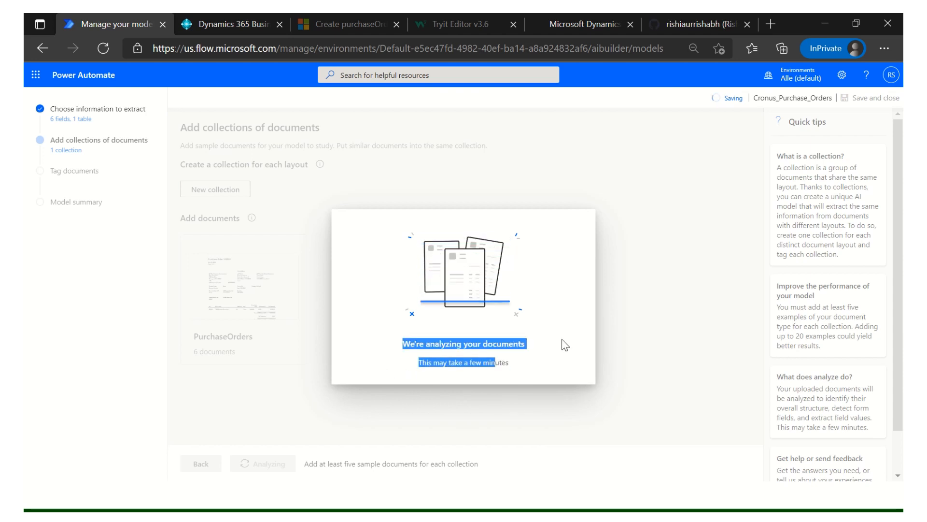
click(450, 341)
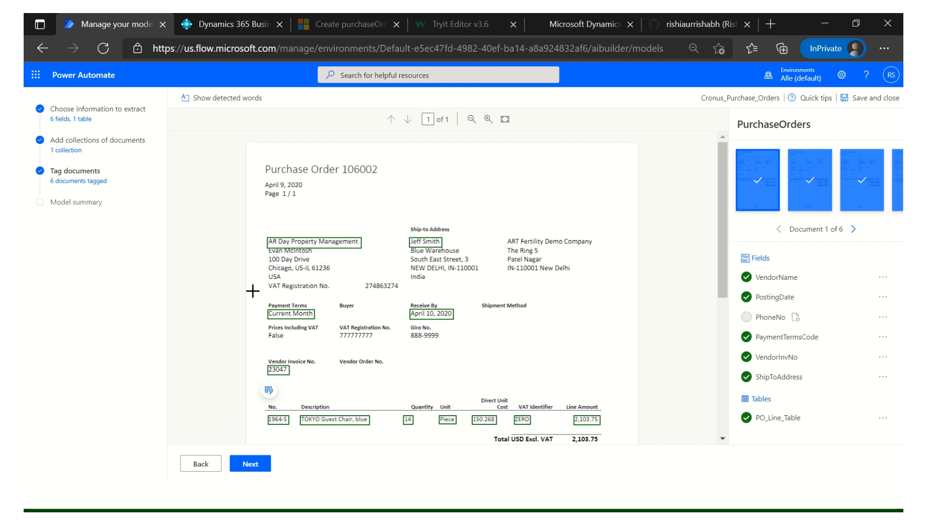
- Review the tagged fields and line table in the first through third documents, and look over the remaining document thumbnails
scroll(588, 261, down, 2)
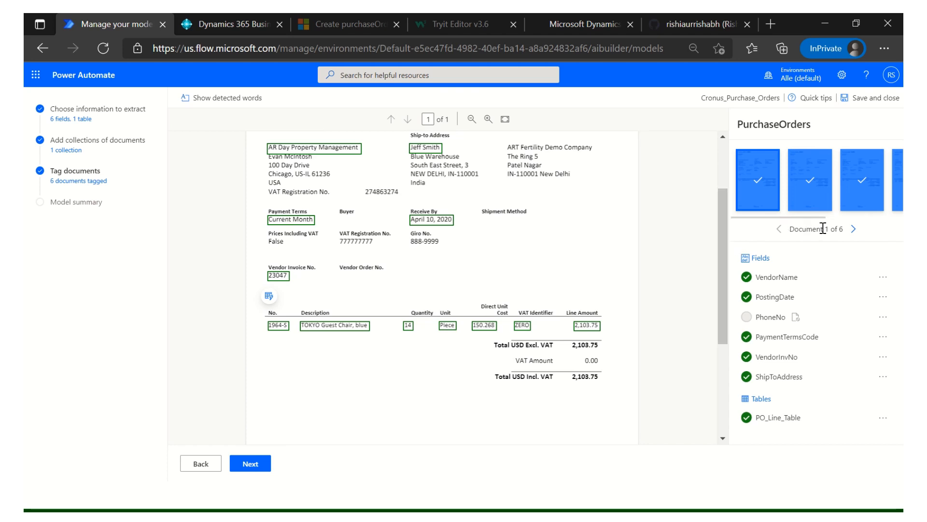
click(854, 230)
click(854, 230)
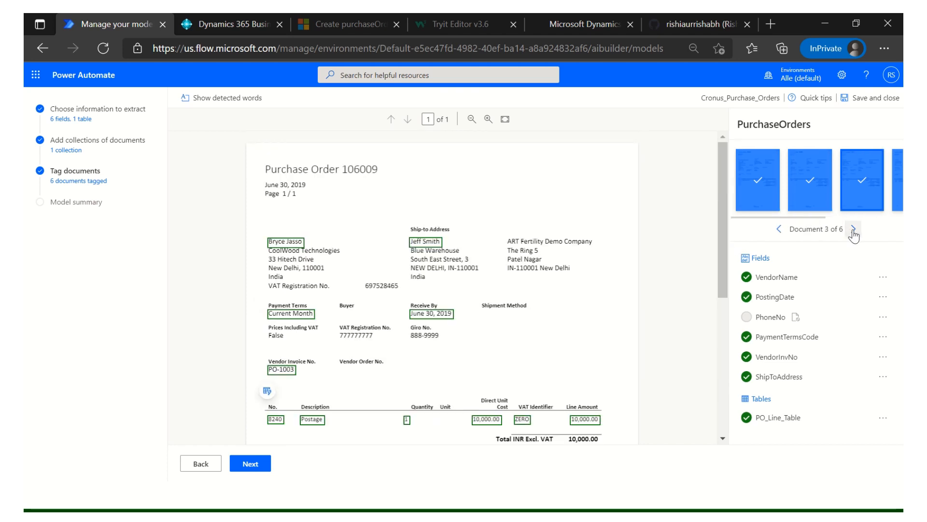
drag(824, 218, 900, 218)
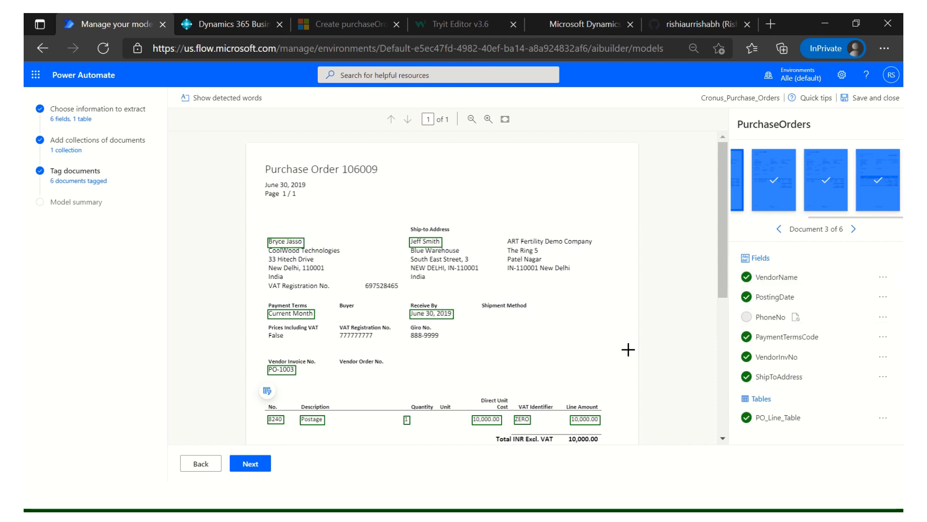
- Remove the VendorName tag from the third document, Purchase Order 106009
click(883, 277)
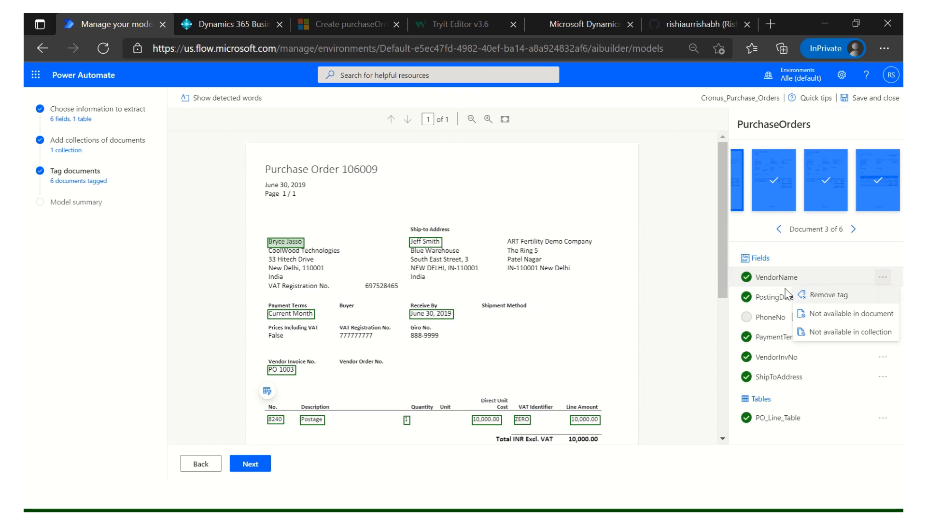
click(825, 295)
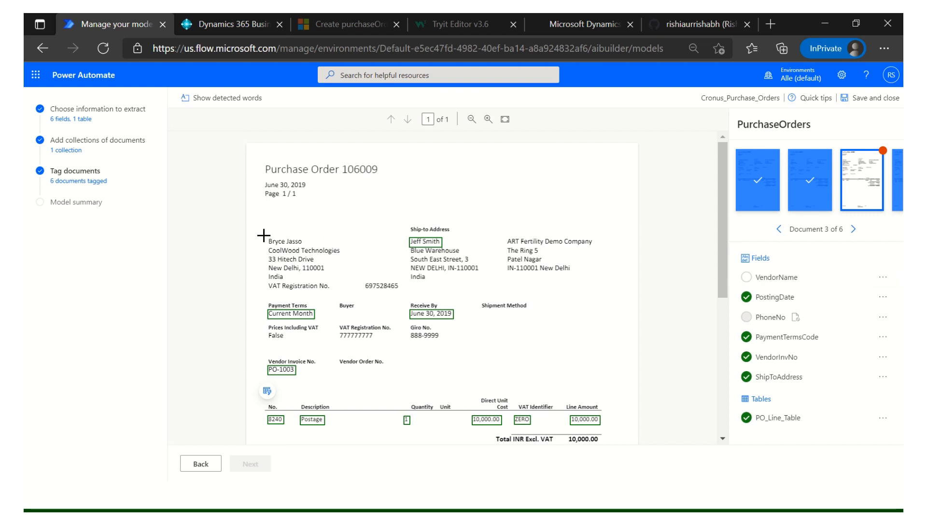
- Select the vendor contact's name in the third document's address block and tag it as VendorName
drag(266, 235, 305, 254)
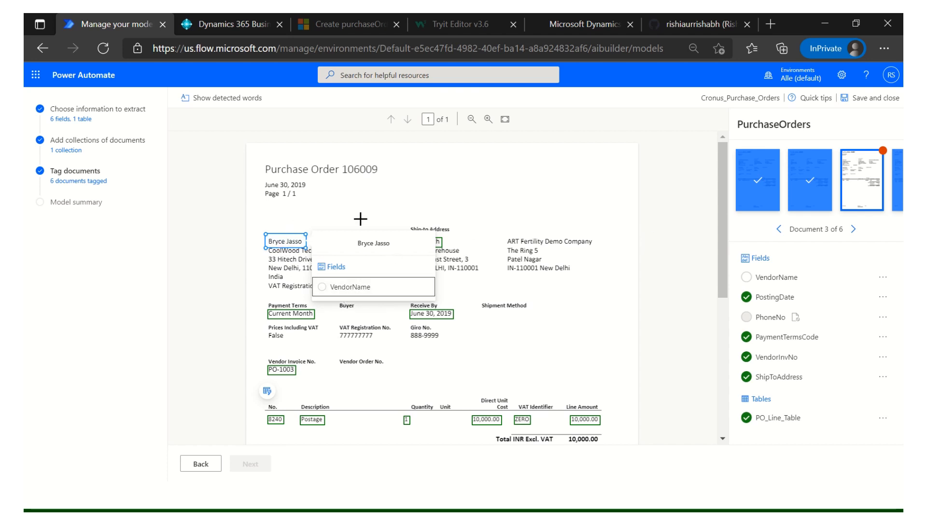
click(366, 200)
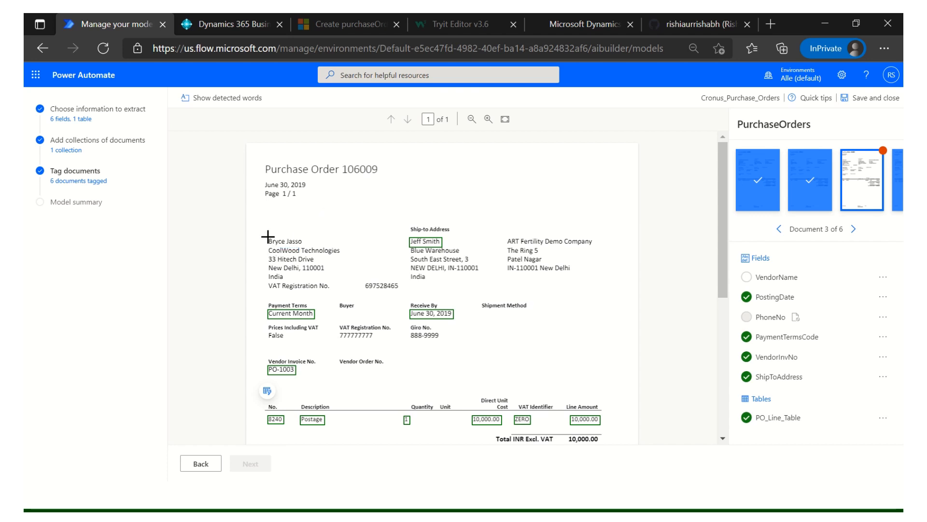
drag(273, 241, 306, 247)
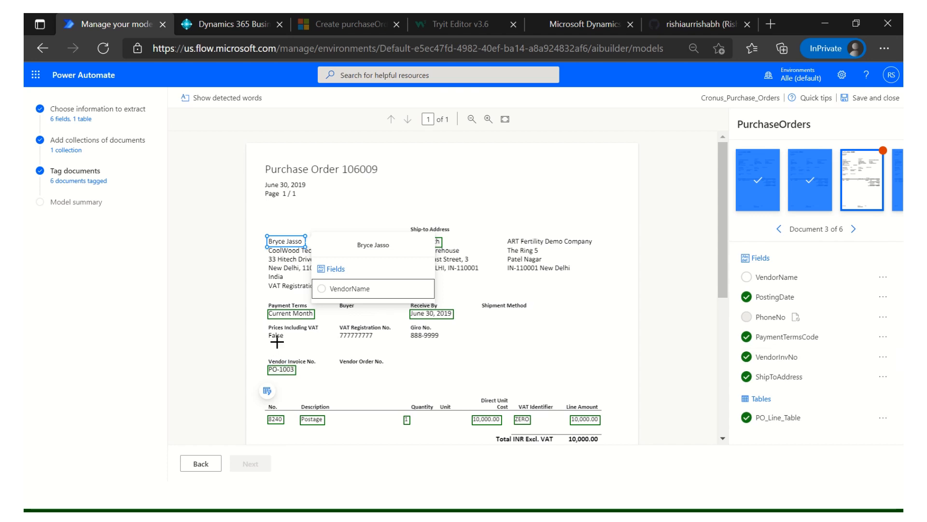
drag(266, 332, 279, 335)
click(330, 290)
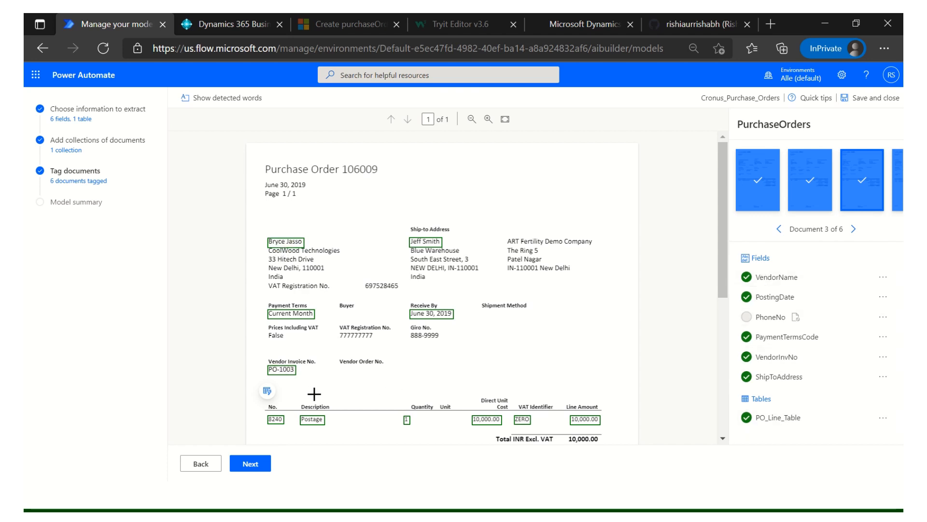
- Remove the PO_Line_Table tag from the third document
scroll(311, 393, down, 2)
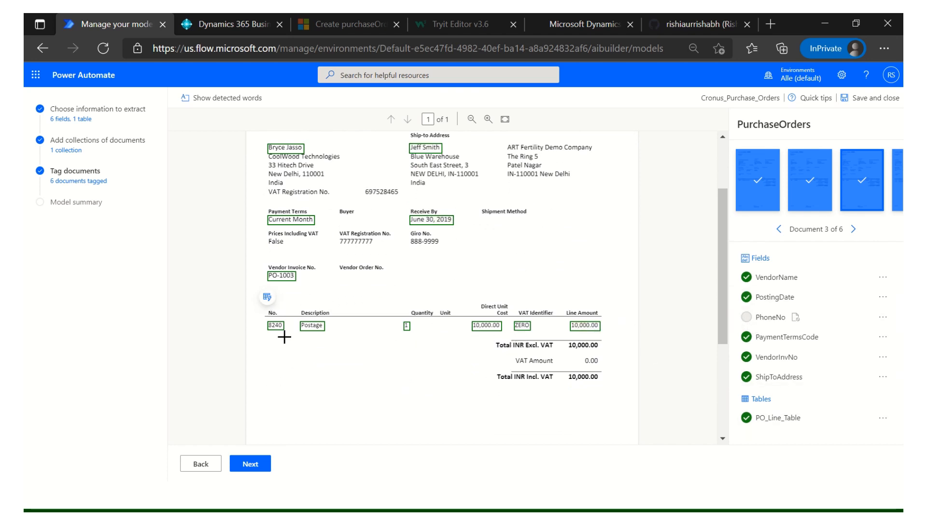
drag(251, 302, 617, 342)
click(884, 417)
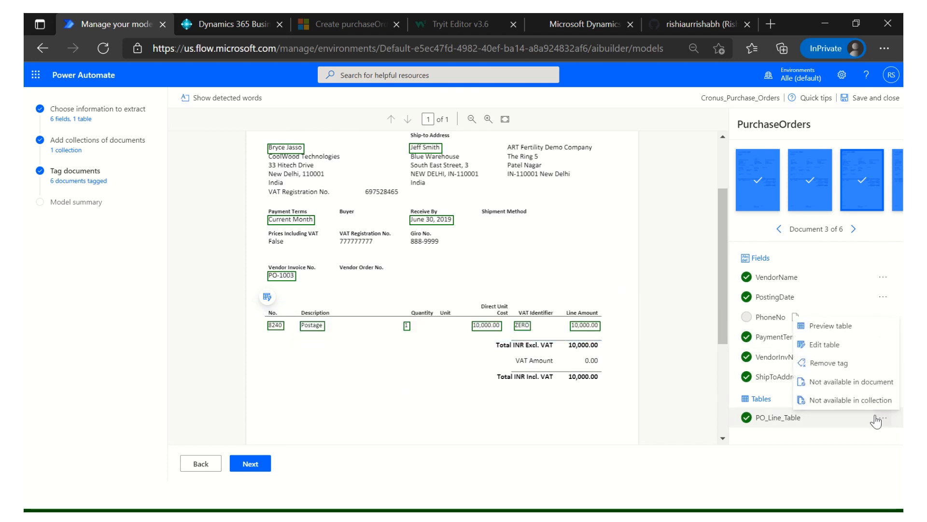
click(829, 363)
click(459, 310)
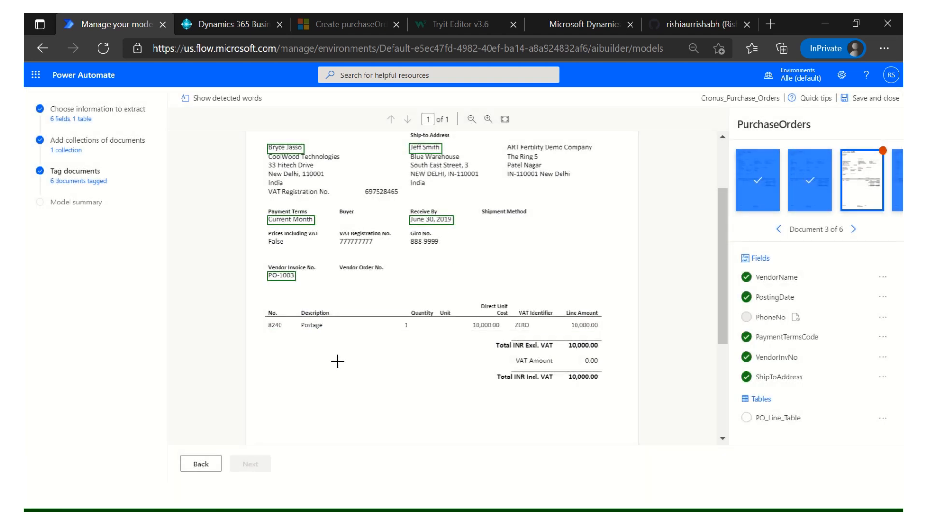
- Outline the whole line table, headers and Postage row included, and assign the area to PO_Line_Table
drag(263, 308, 611, 335)
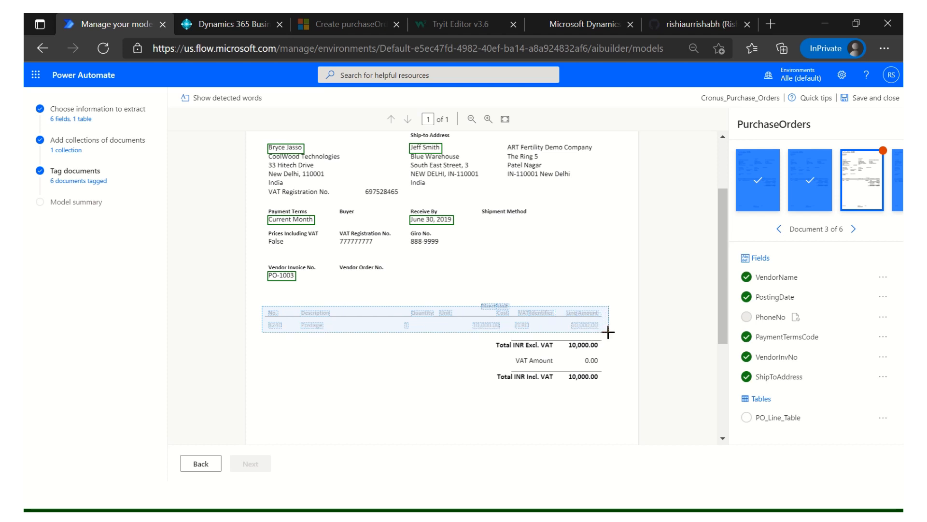
click(257, 302)
drag(259, 300, 606, 337)
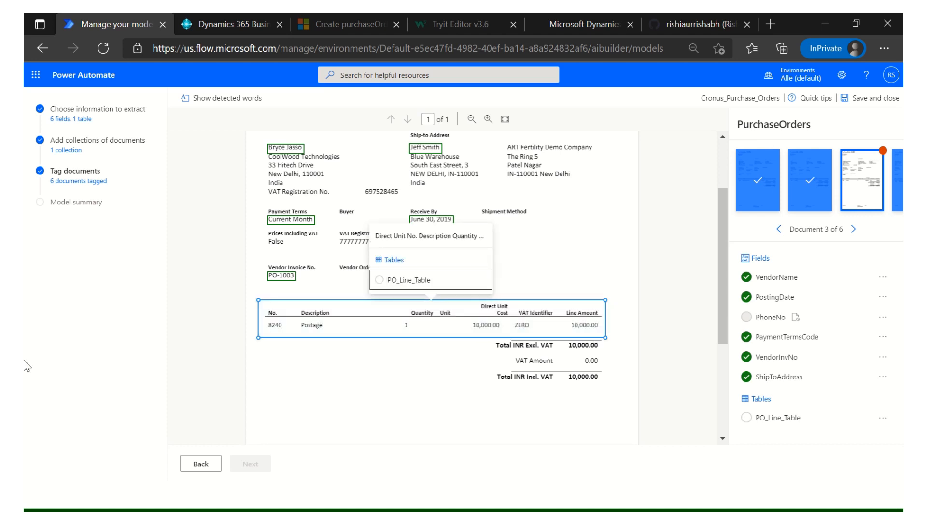
click(389, 285)
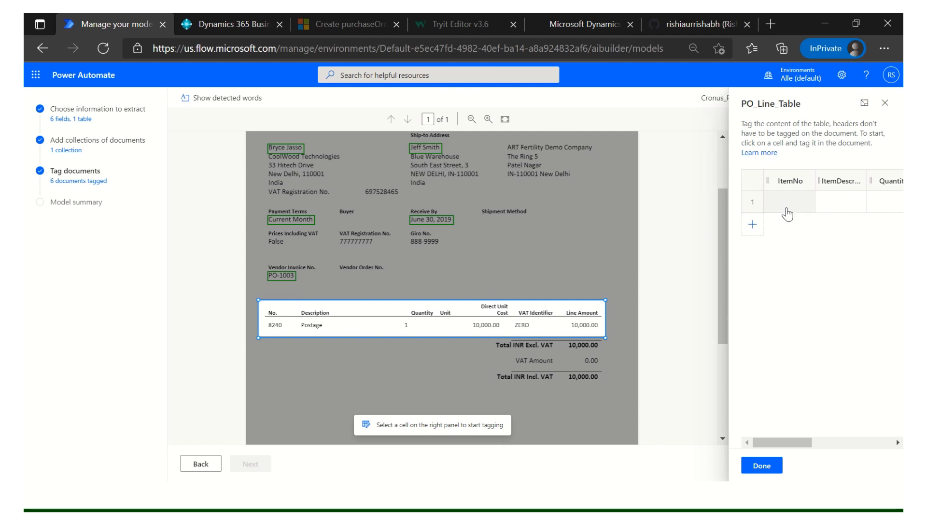
- In line 1 of PO_Line_Table, tag 8240 as ItemNo, Postage as ItemDescription and 1 as Quantity
click(788, 214)
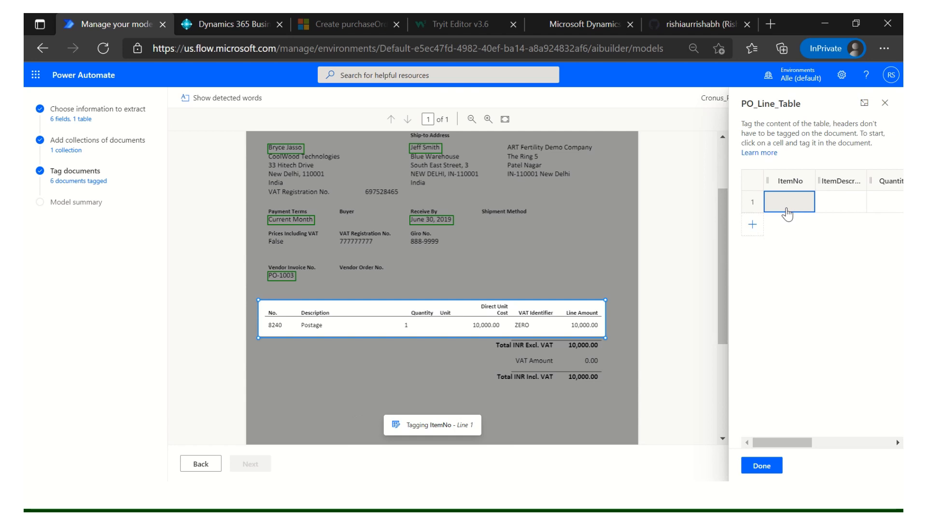
click(273, 324)
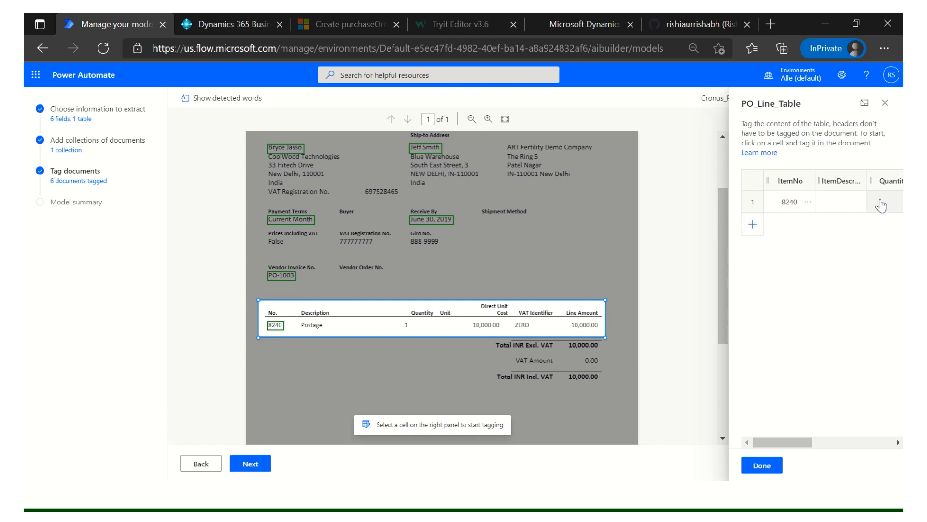
click(841, 205)
click(312, 324)
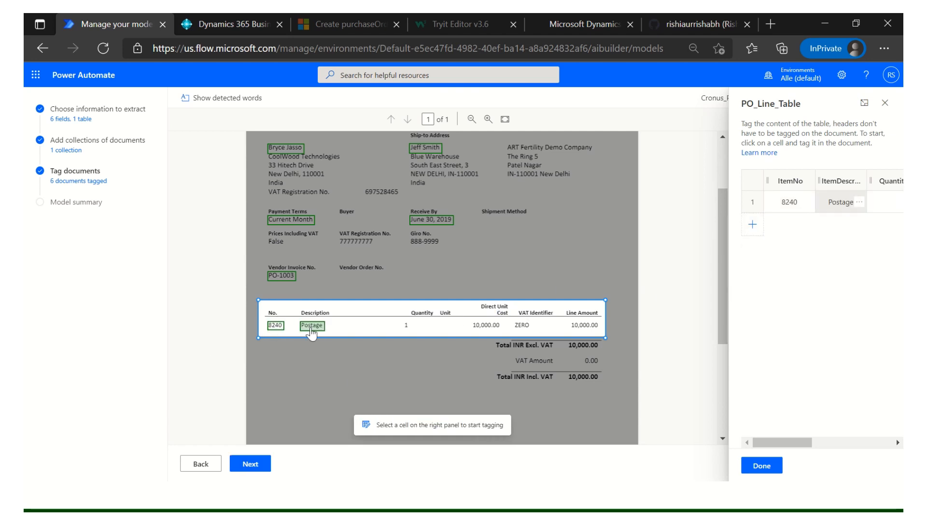
click(892, 207)
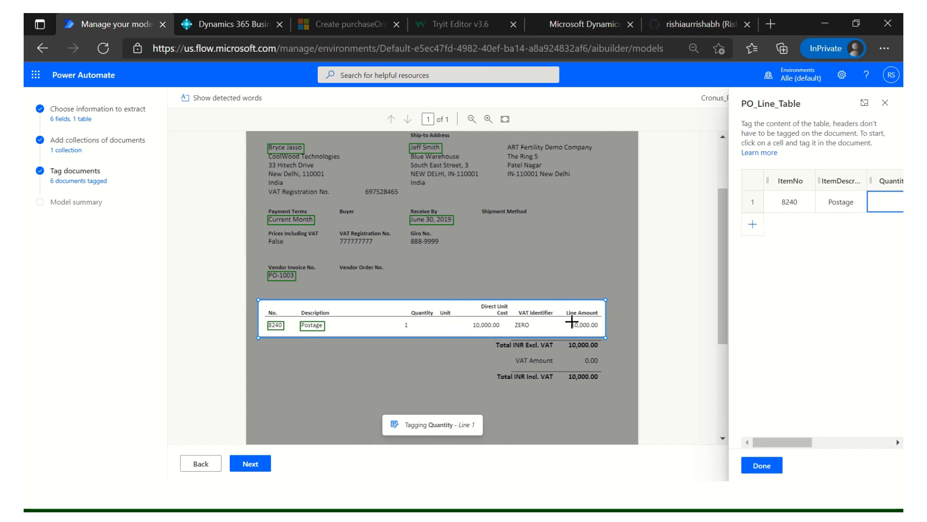
click(406, 325)
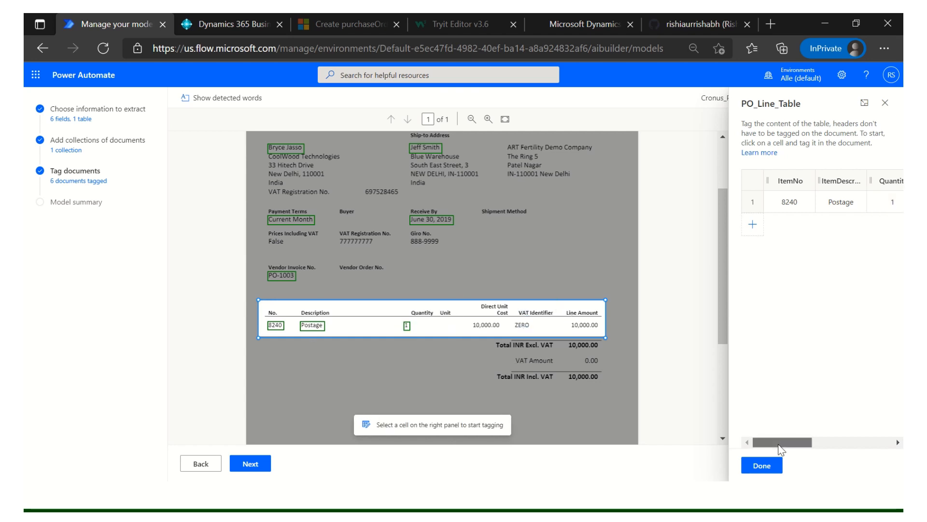
- Leave UOM empty in line 1 and tag the direct unit cost 10,000.00 as DirectUnitCost
drag(792, 443, 835, 447)
click(827, 205)
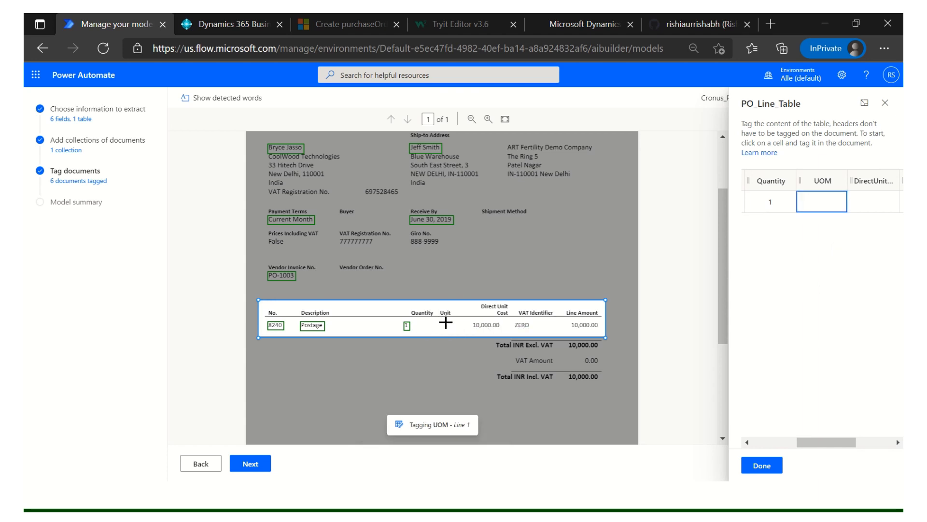
click(872, 203)
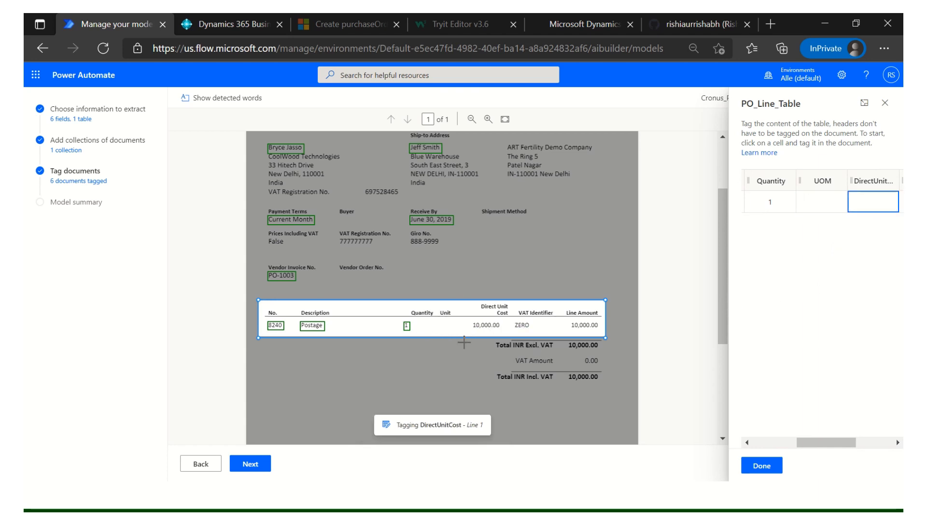
click(480, 331)
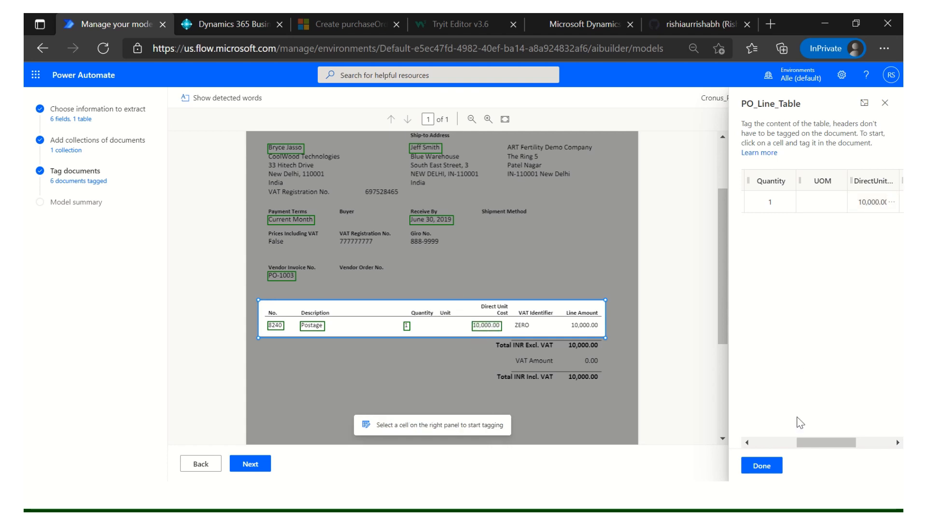
- Tag ZERO as VATIdentifier and the line amount 10,000.00 as LineAmount, and finish tagging the table
drag(815, 443, 874, 437)
click(827, 202)
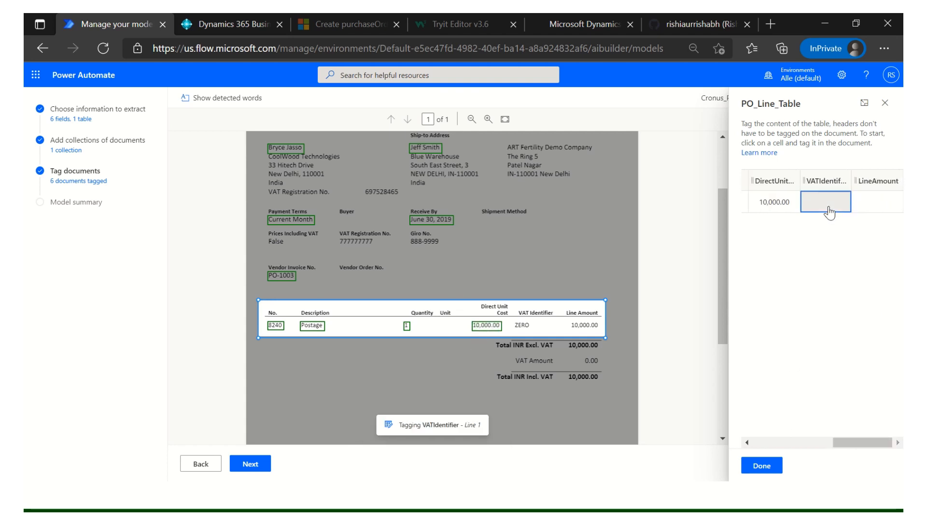
click(521, 325)
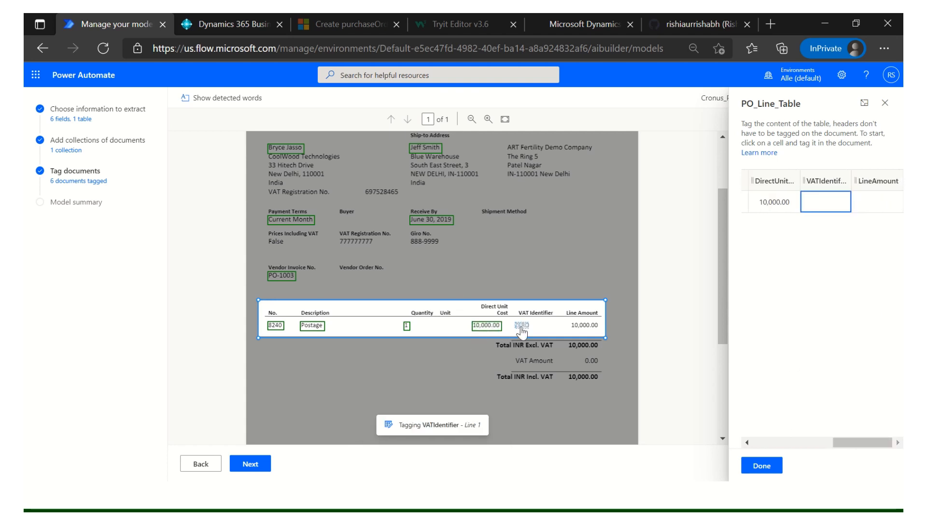
click(876, 205)
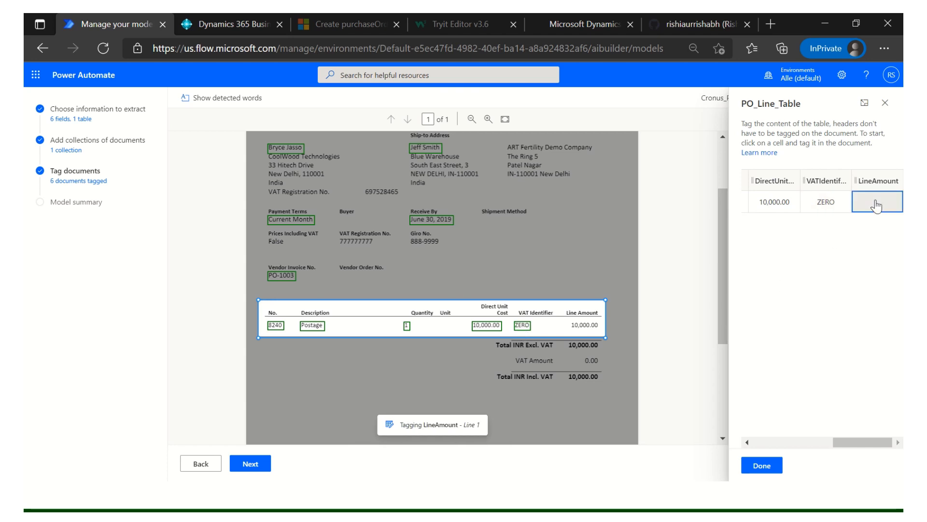
click(585, 325)
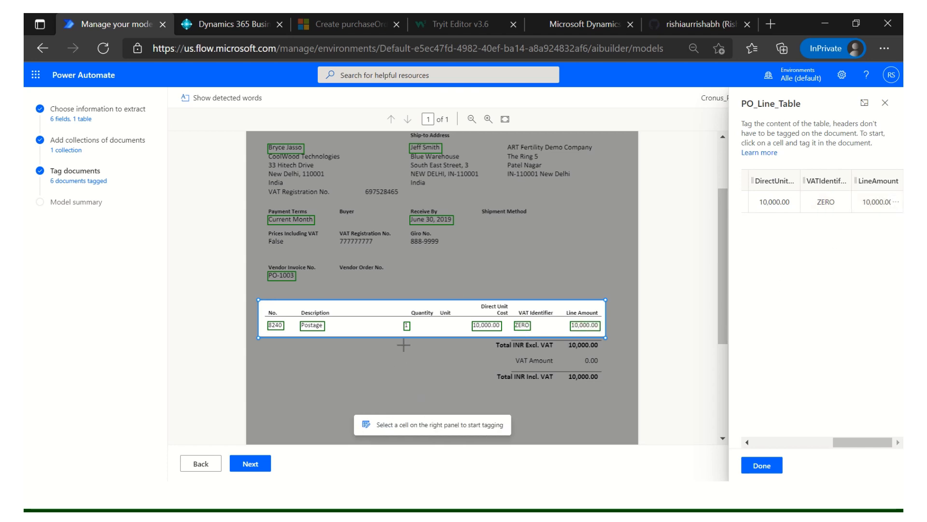
click(759, 466)
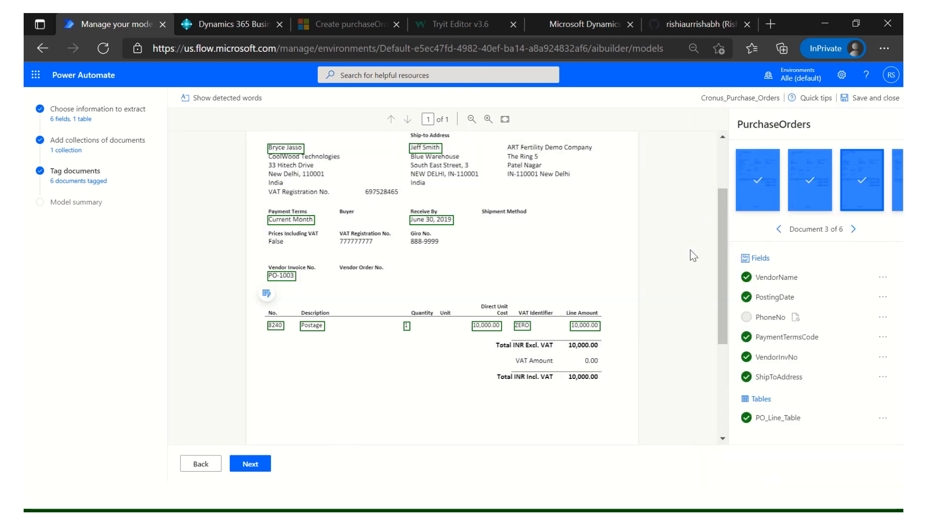
- Examine the detected words in the fourth document, hide them again, and continue to the model summary
click(853, 228)
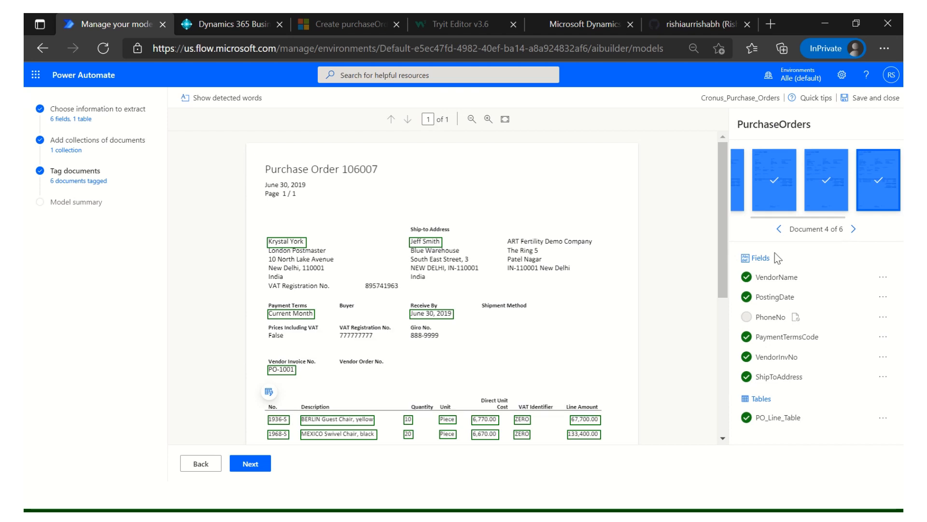
click(221, 98)
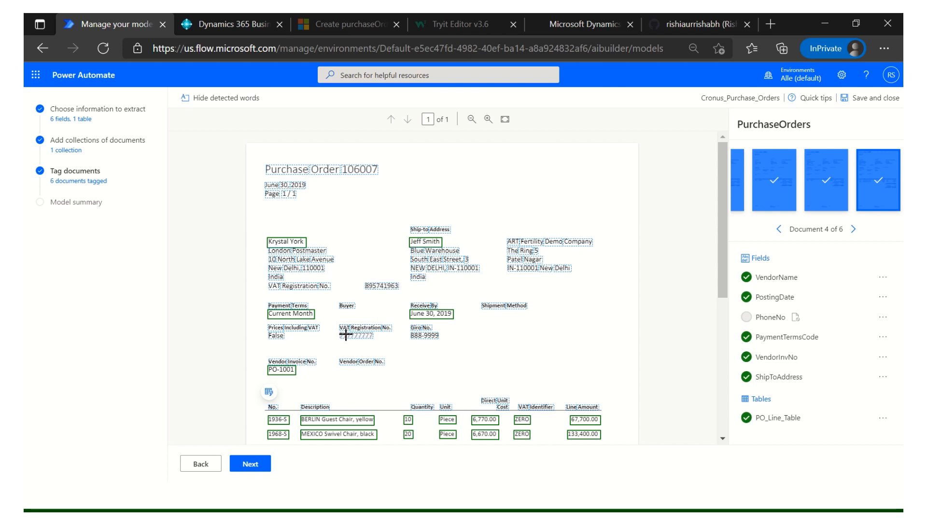
click(215, 99)
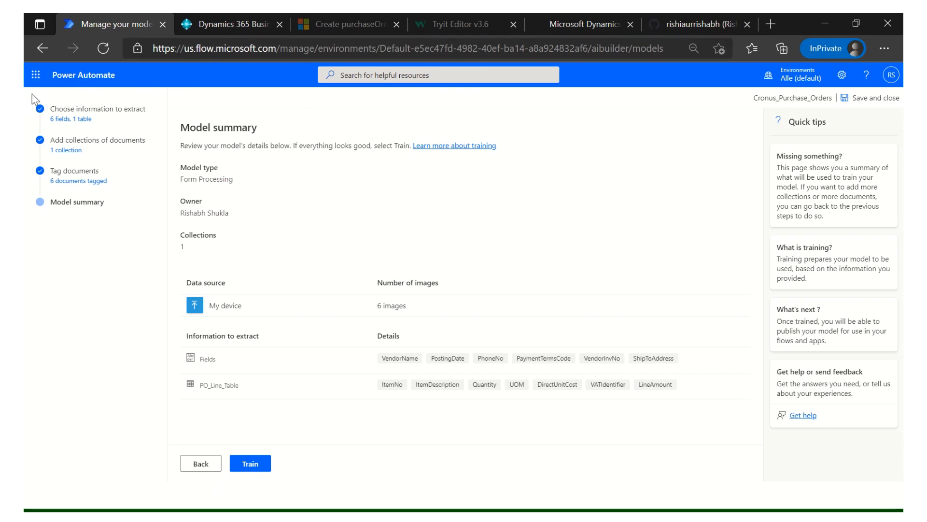
click(36, 74)
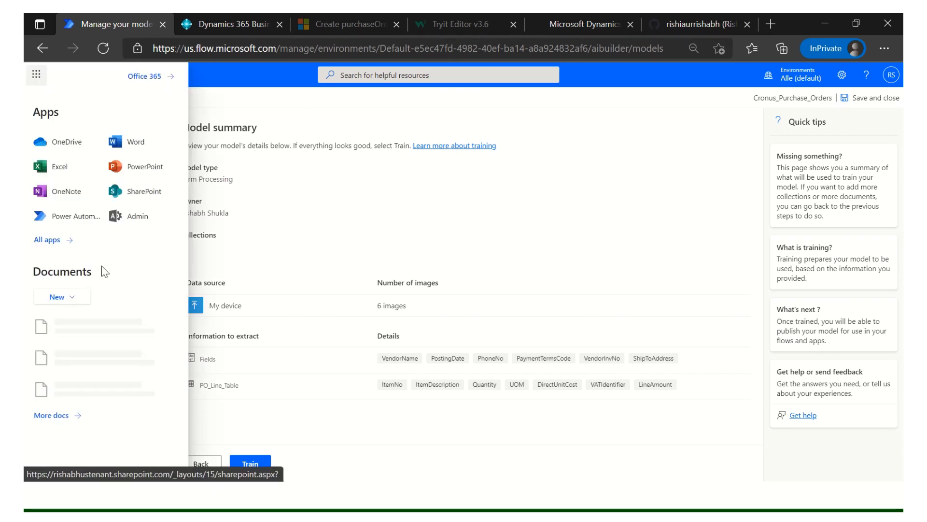
click(439, 149)
click(246, 26)
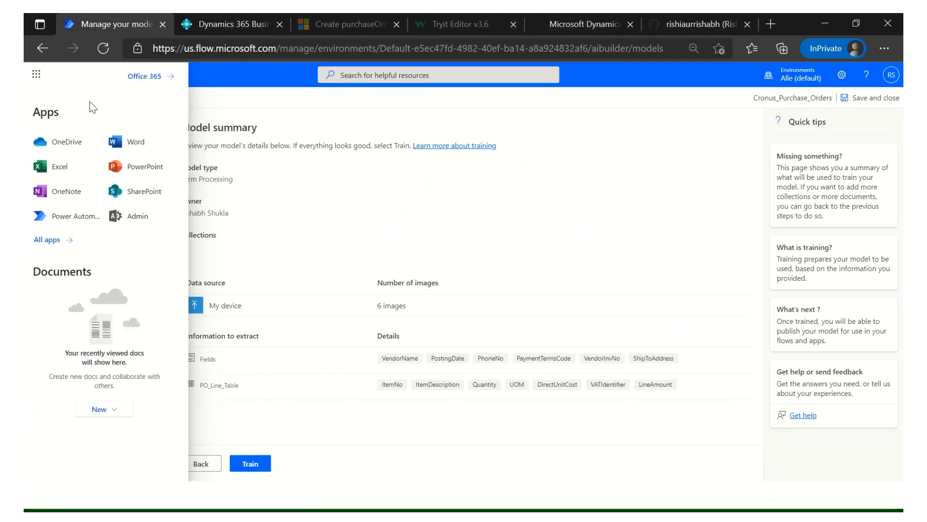
click(34, 77)
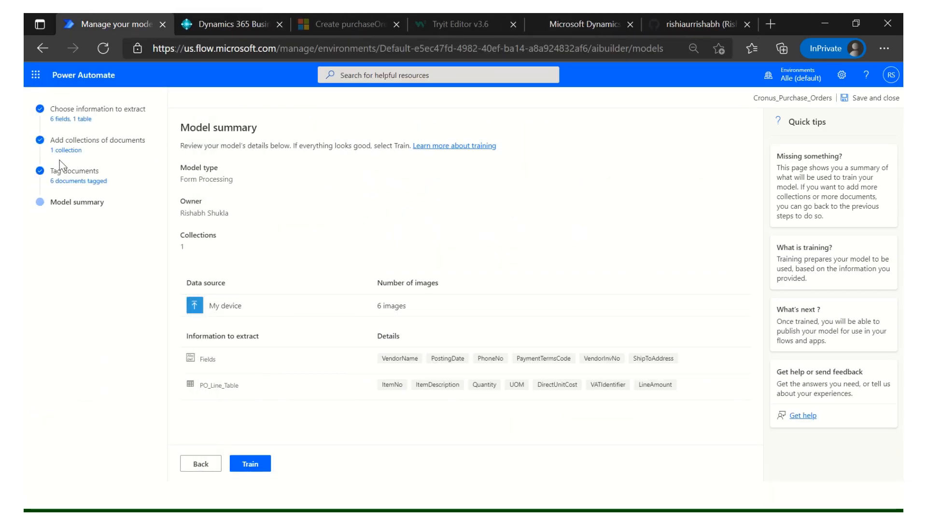
- Go back from the model summary through document tagging to the collections stage
click(202, 465)
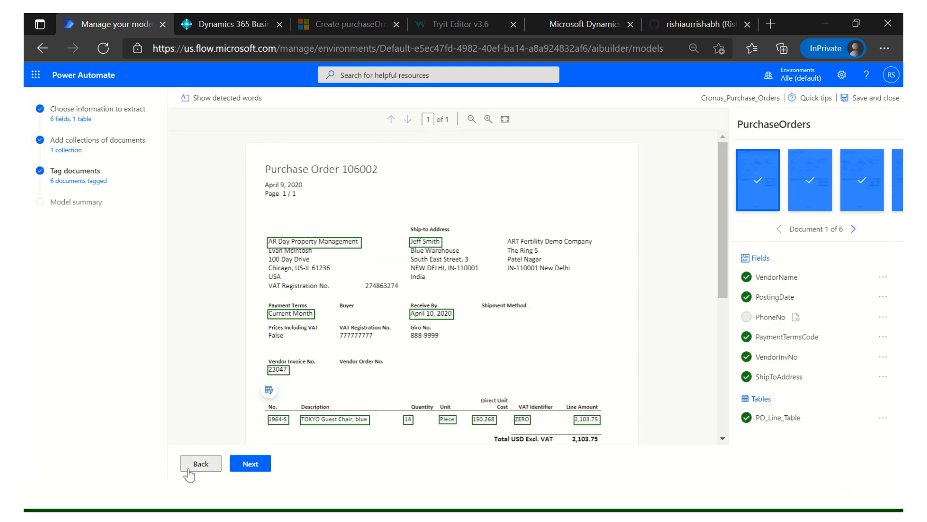
click(199, 467)
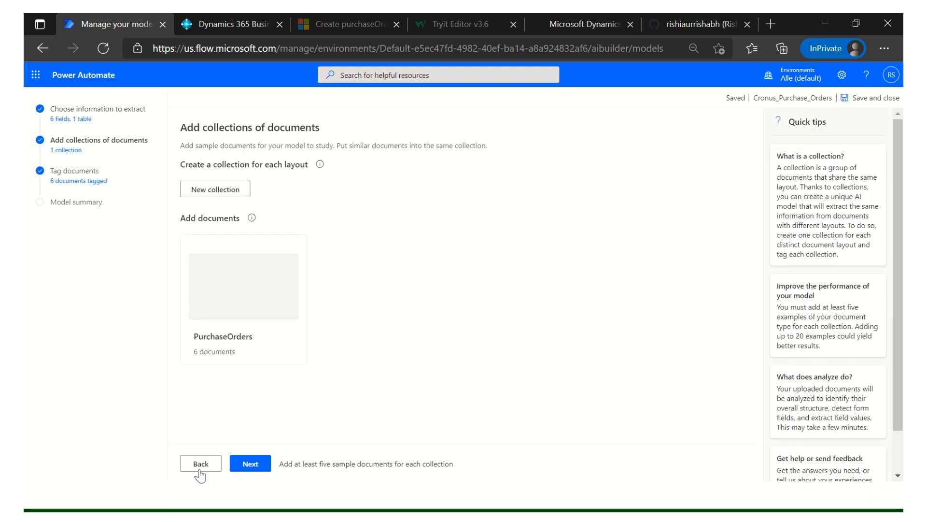
click(200, 464)
click(200, 471)
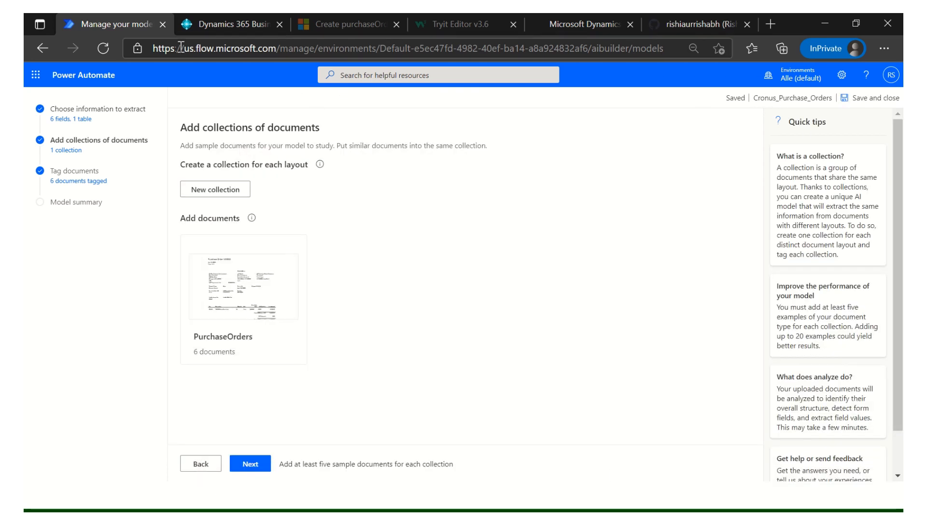
- Leave the model setup by shortening the page address, and open the list of AI Builder models
click(334, 53)
click(338, 57)
click(316, 47)
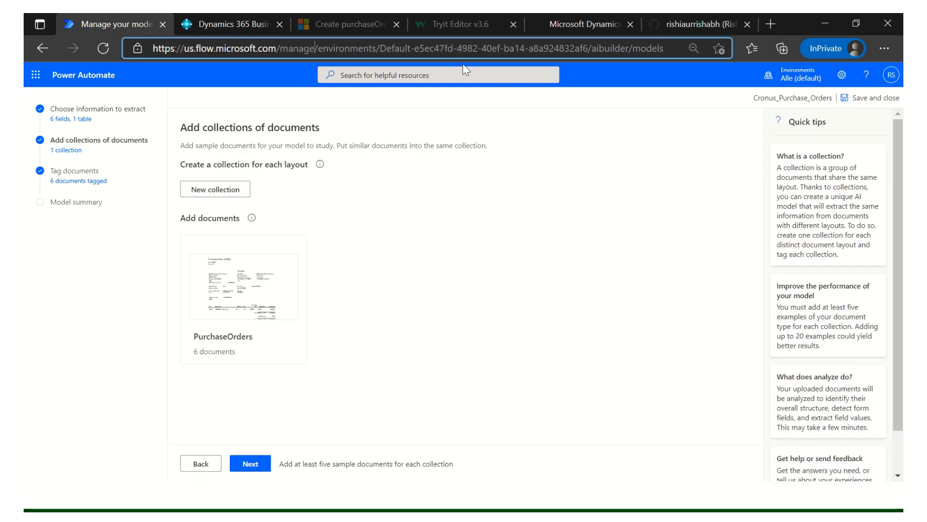
key(End)
key(ctrl+Left)
key(shift+End)
key(BackSpace)
key(Return)
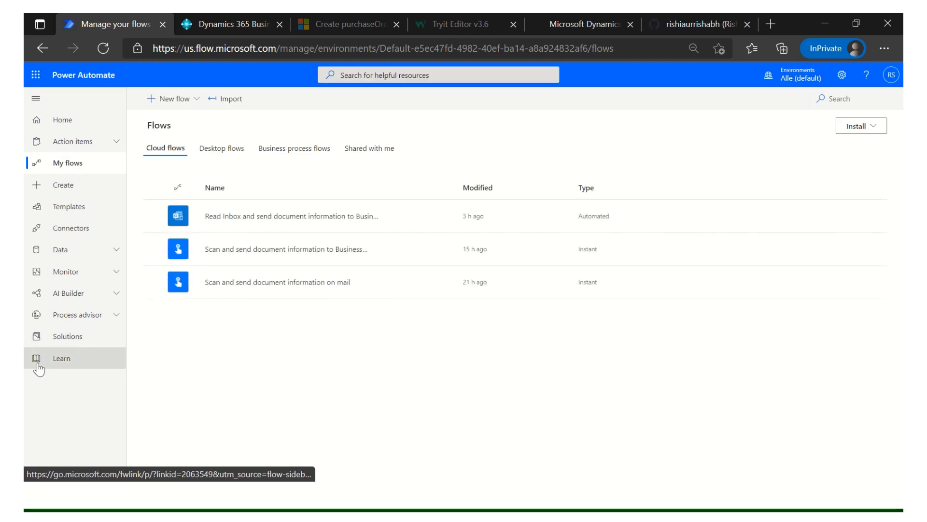
click(69, 293)
click(69, 343)
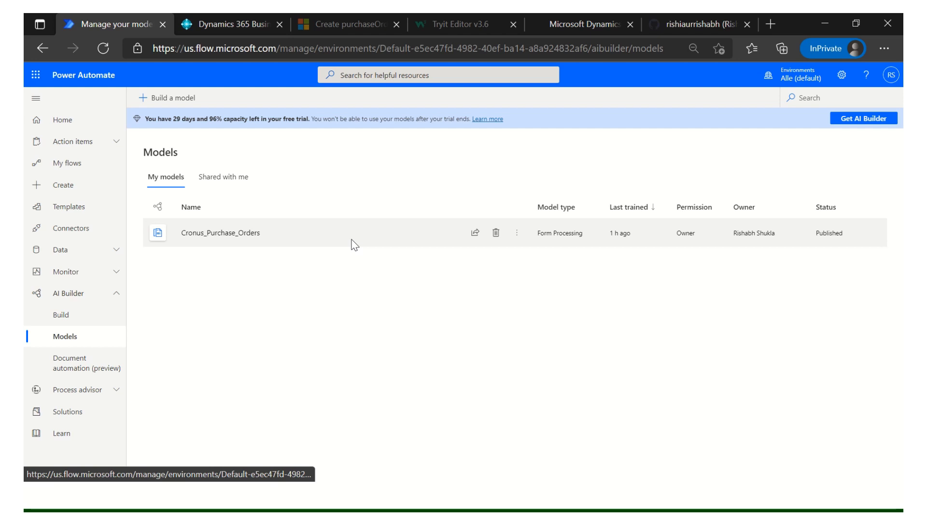
- Open the Cronus_Purchase_Orders model and run a quick test on the document (10) PDF
click(217, 234)
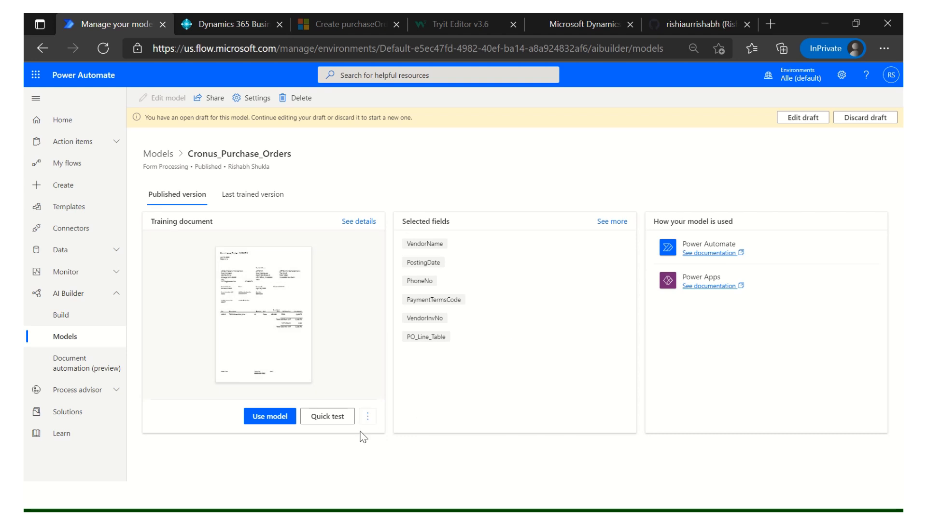
click(336, 418)
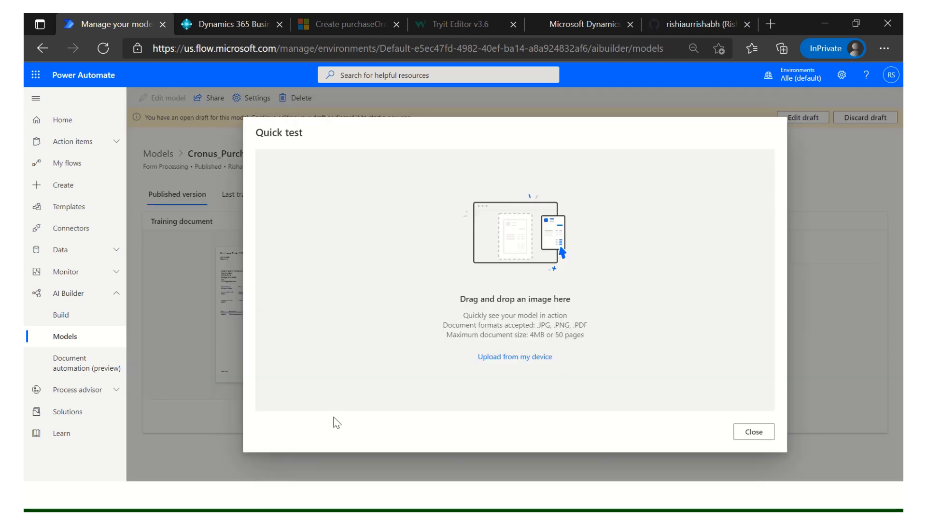
click(509, 358)
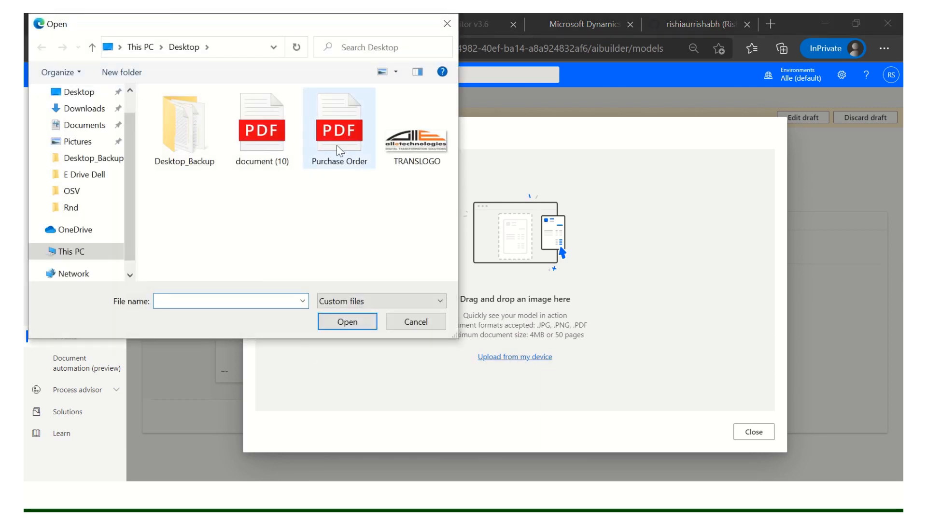
double_click(250, 148)
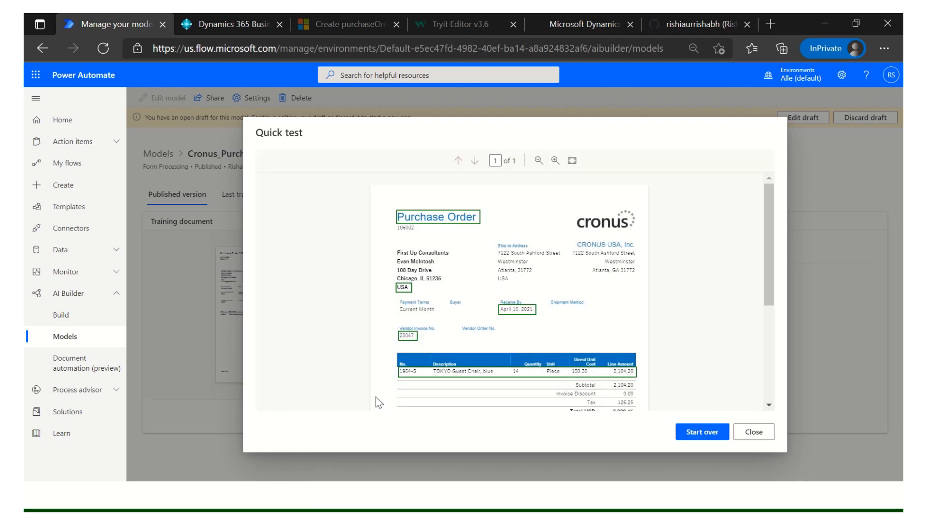
- Examine the fields detected in the tested purchase order, checking the confidence scores of the posting date and the other tagged values
scroll(464, 309, down, 2)
scroll(531, 271, up, 1)
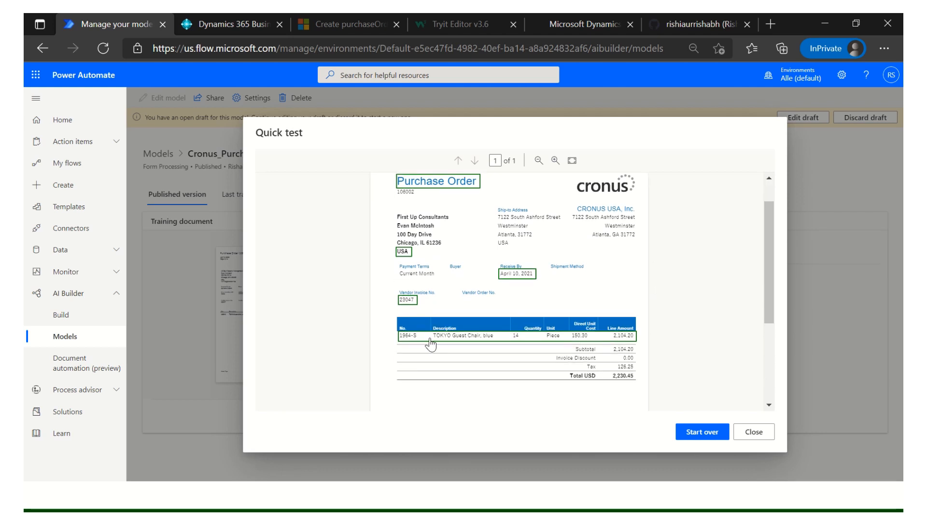
mouse_move(416, 341)
mouse_move(514, 278)
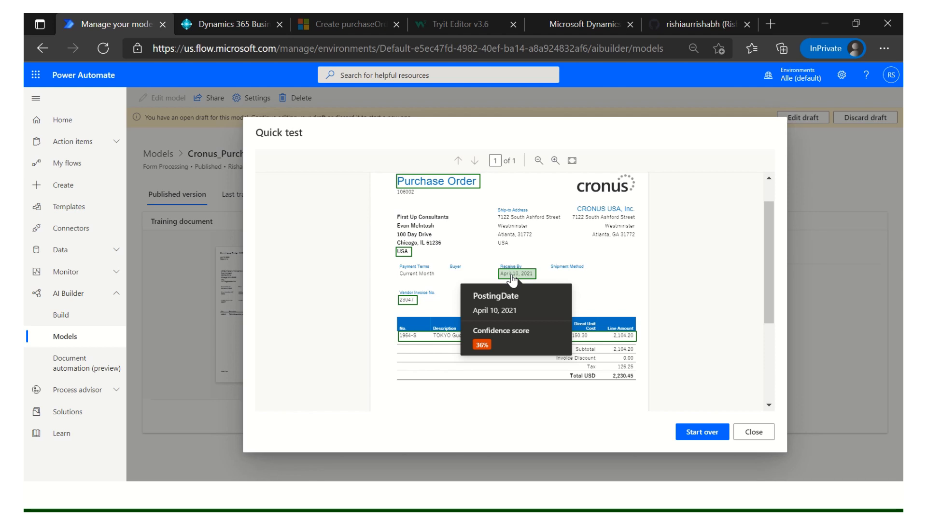
mouse_move(448, 190)
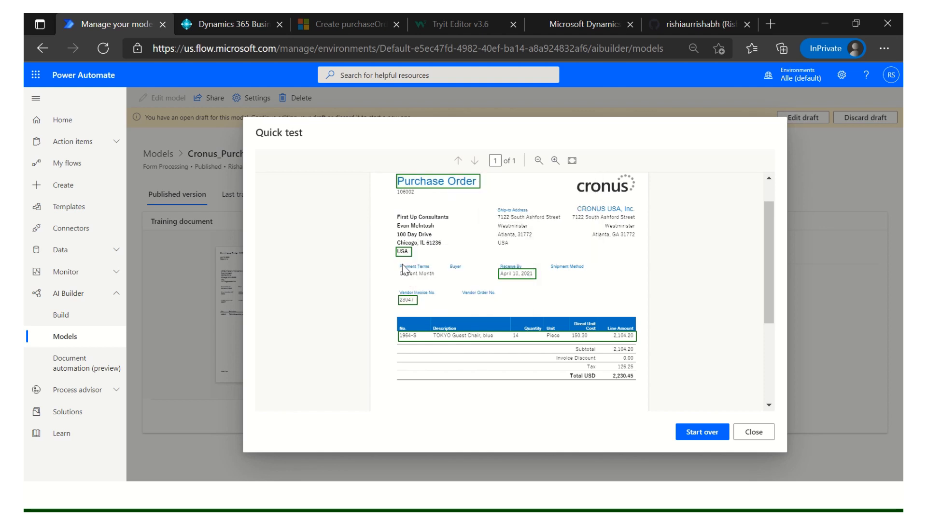
mouse_move(403, 257)
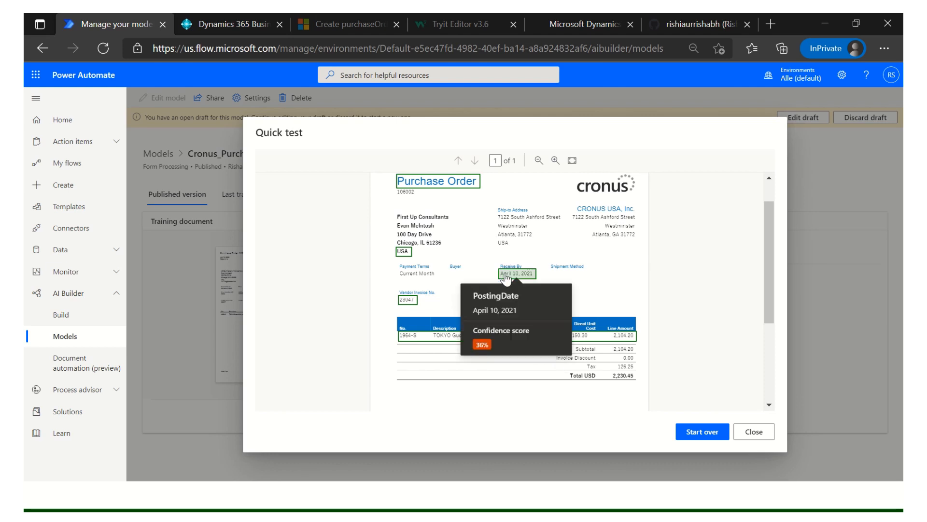
- Close the quick test and discard the model's open draft
click(754, 433)
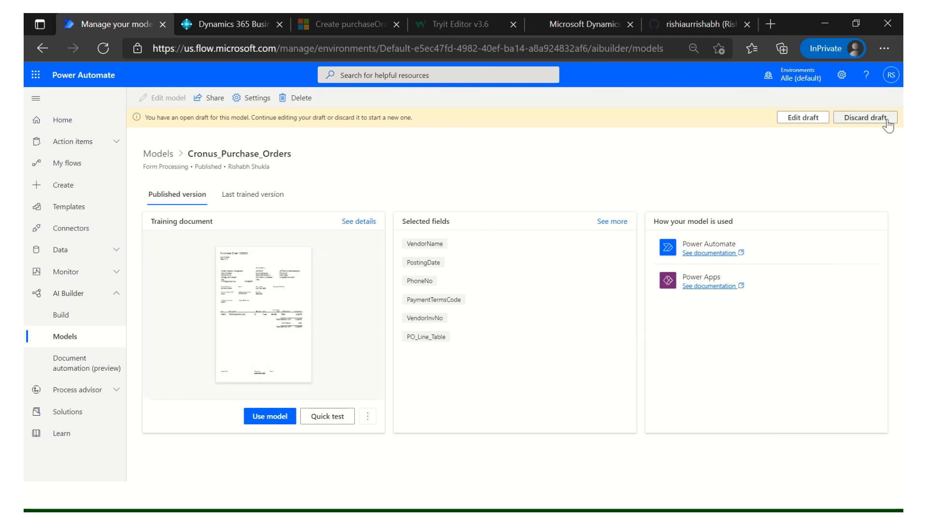
click(888, 122)
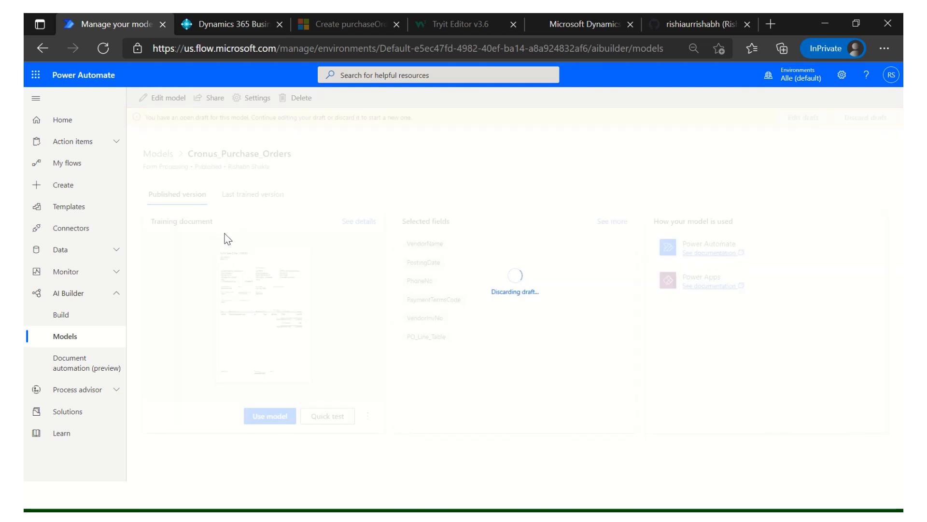
- Open the flow "Scan and send document information on mail" for editing
click(76, 167)
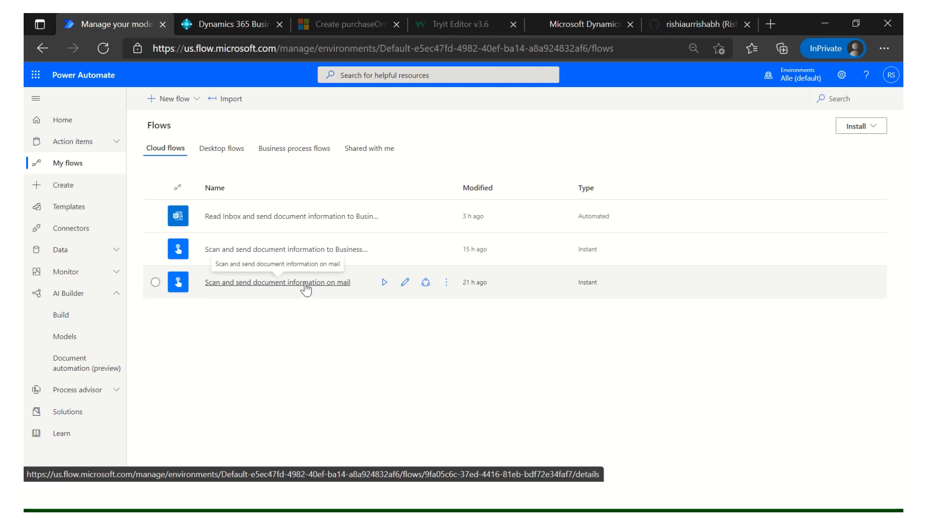
click(306, 285)
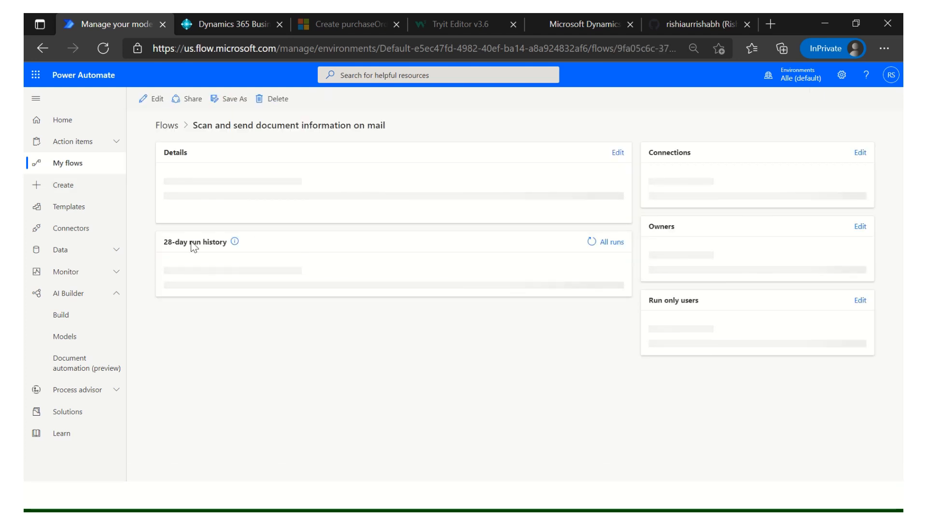
click(148, 103)
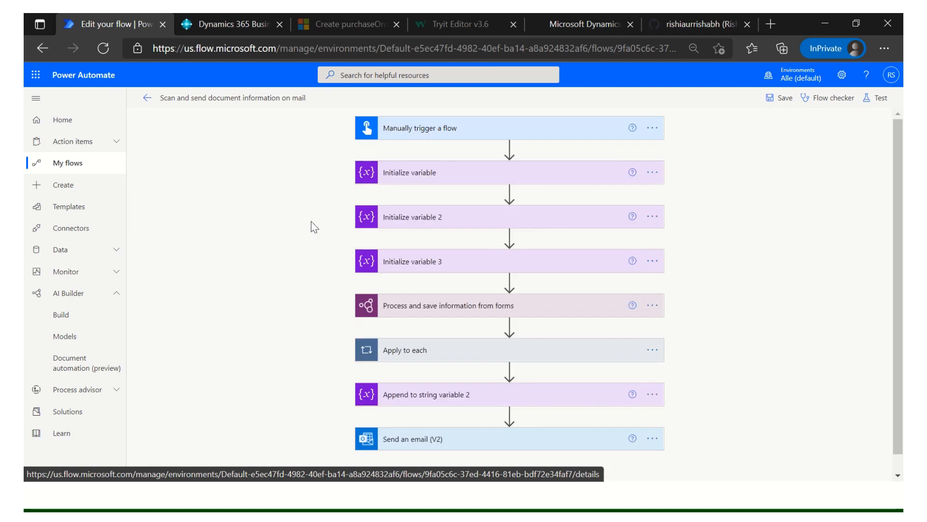
- Expand the manual trigger and the first two Initialize variable actions to examine the file input, VendorName and VendorInvoiceNo
click(427, 136)
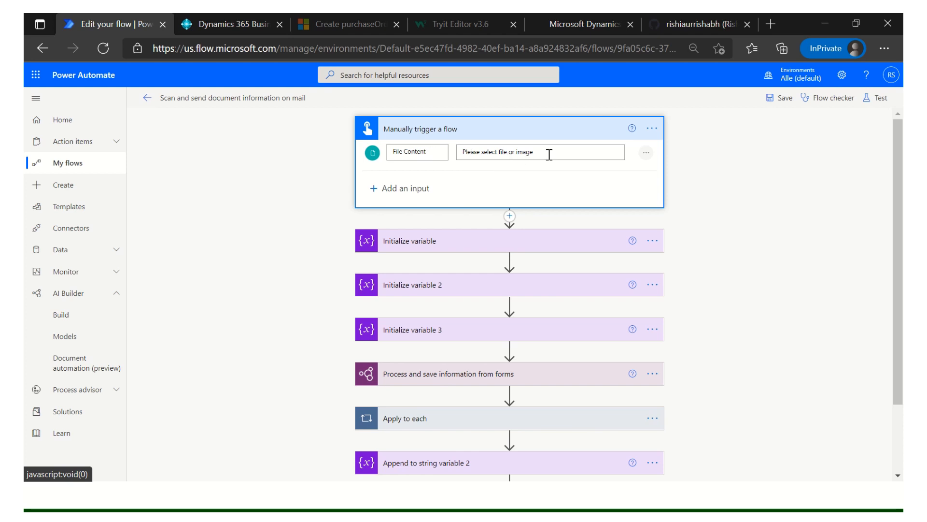
click(435, 240)
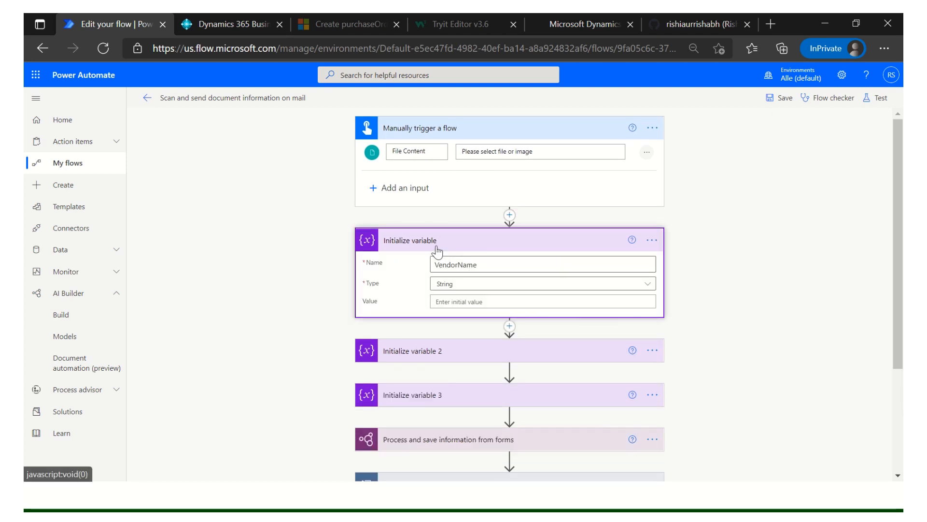
drag(479, 270, 389, 266)
click(427, 351)
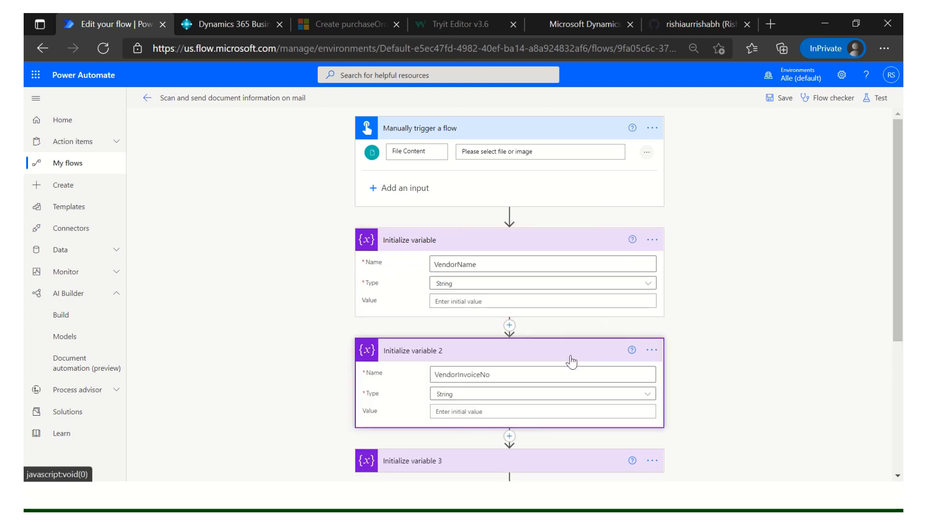
scroll(546, 348, down, 1)
scroll(546, 348, down, 1)
drag(561, 261, 385, 269)
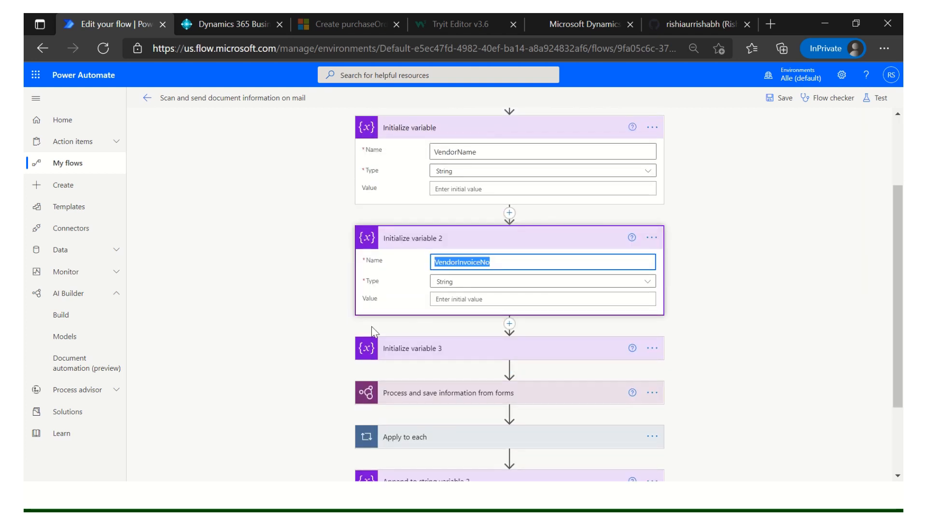
- Examine the Lines variable's name and initial HTML value in Initialize variable 3, and collapse the action again
click(422, 354)
scroll(560, 333, down, 1)
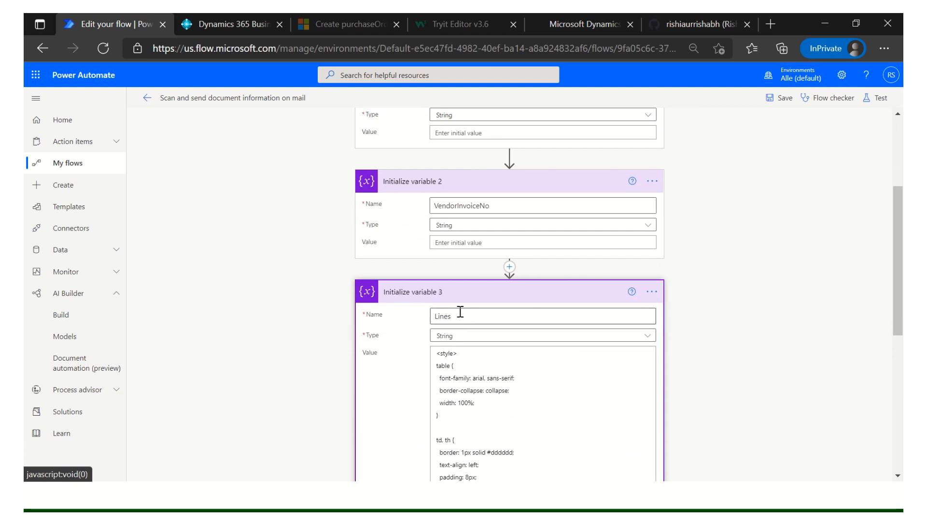
drag(450, 316, 384, 321)
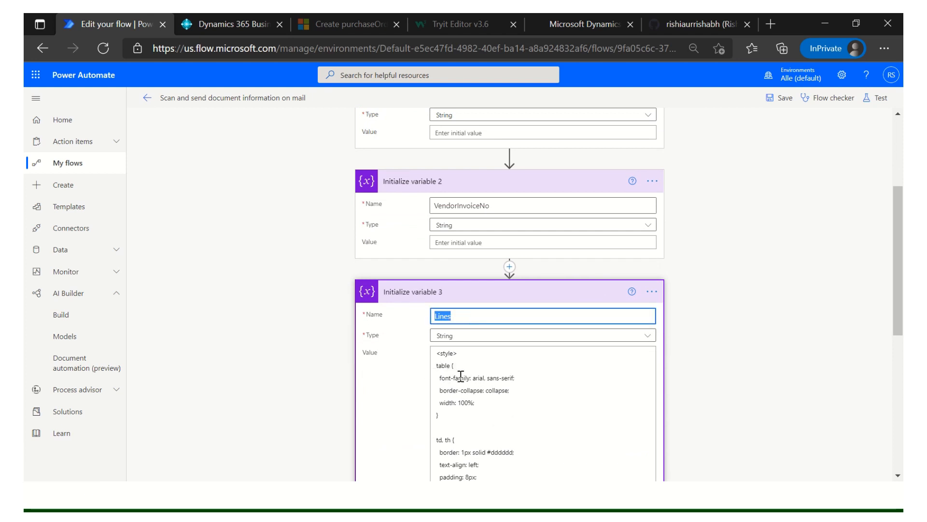
click(443, 299)
click(442, 299)
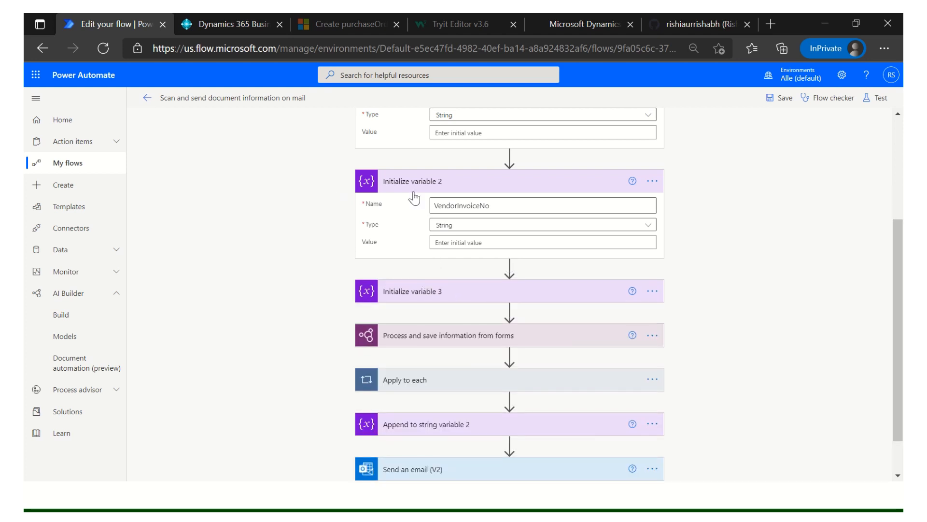
- Expand Process and save information from forms and examine its AI model, available form types and form content
scroll(421, 241, up, 5)
scroll(441, 225, down, 6)
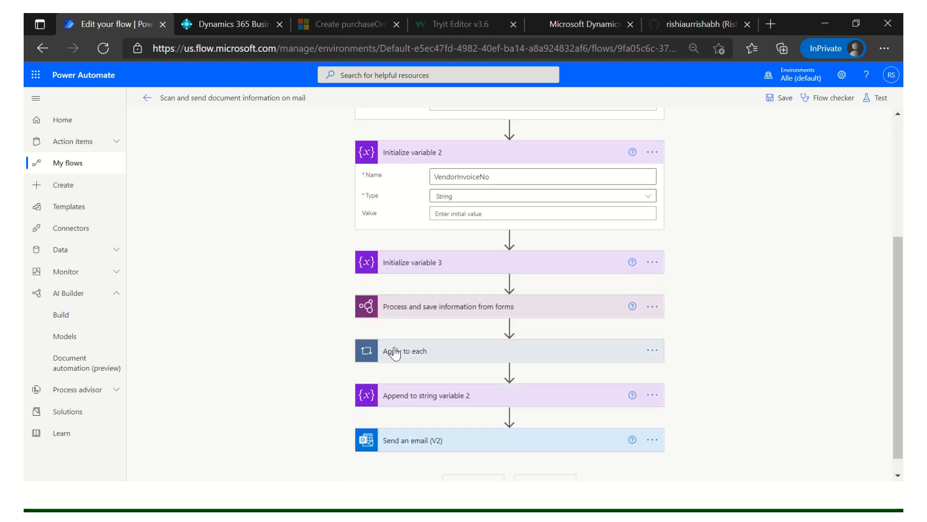
click(436, 298)
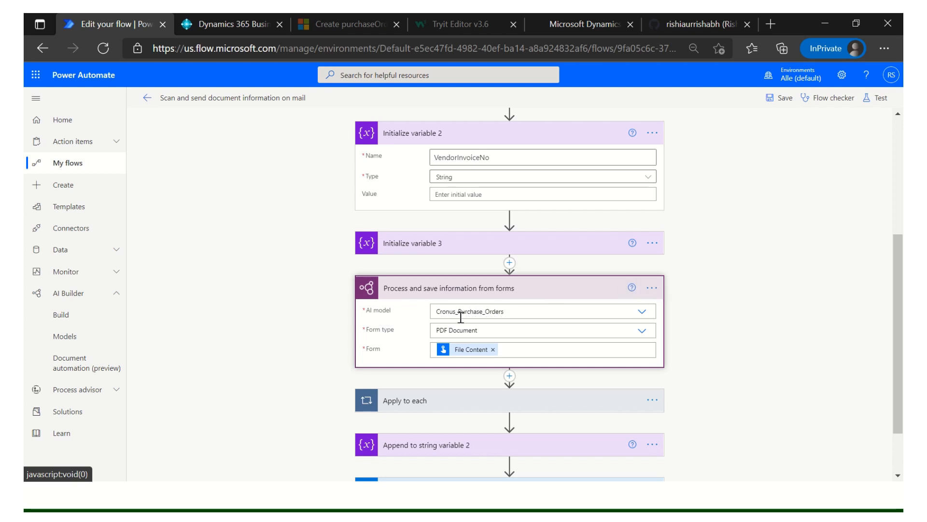
click(486, 334)
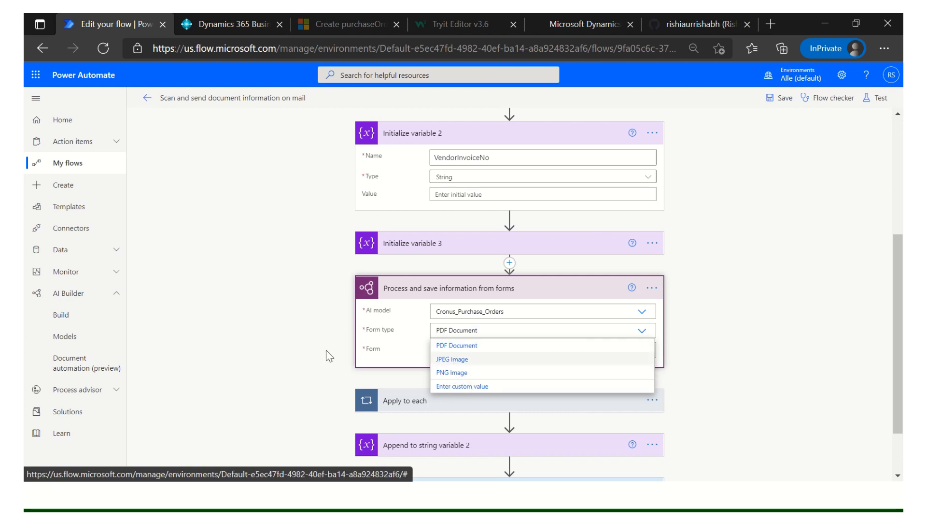
click(240, 299)
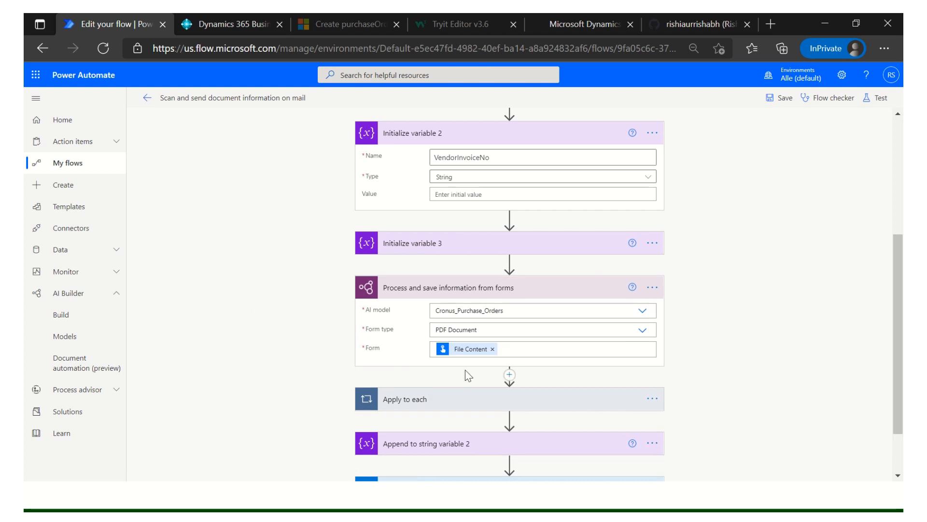
double_click(375, 349)
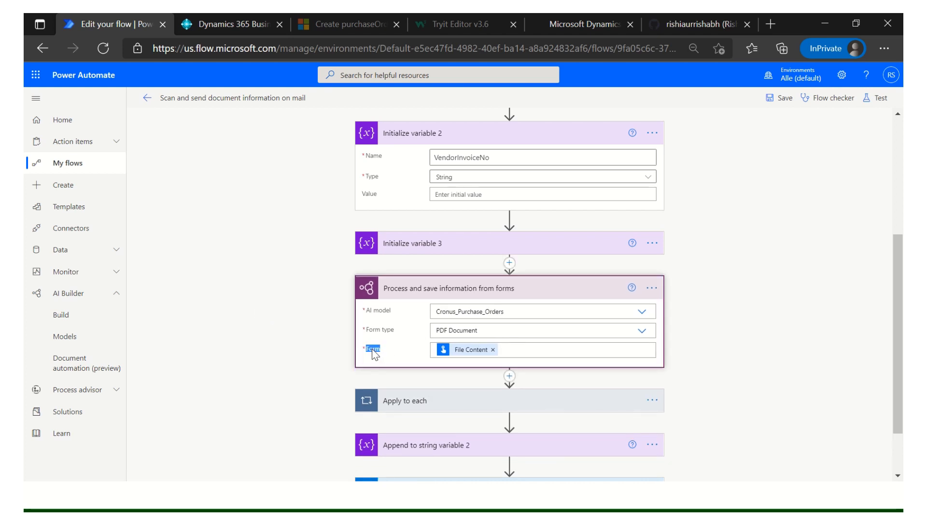
click(472, 358)
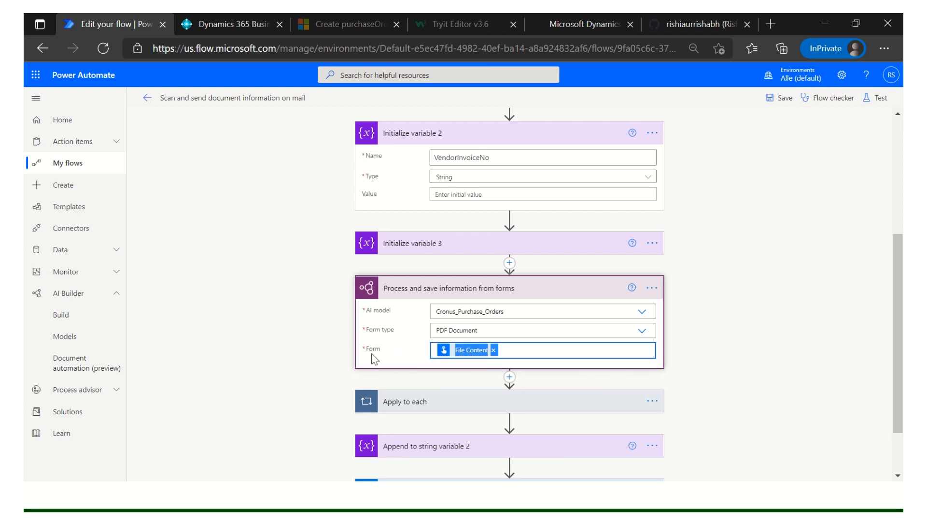
- Compare the File Content input of the manual trigger with the form value used in the form processing action
scroll(272, 290, up, 3)
scroll(272, 290, up, 1)
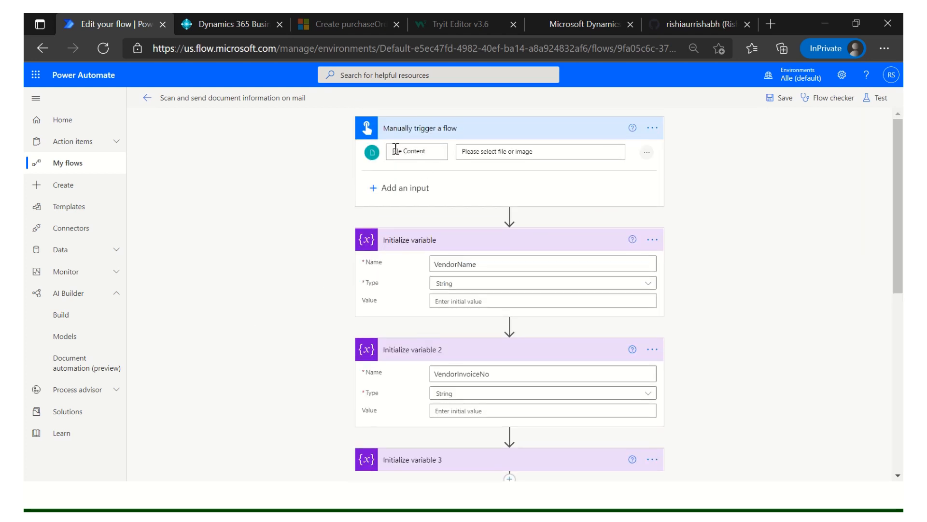
drag(428, 151, 385, 160)
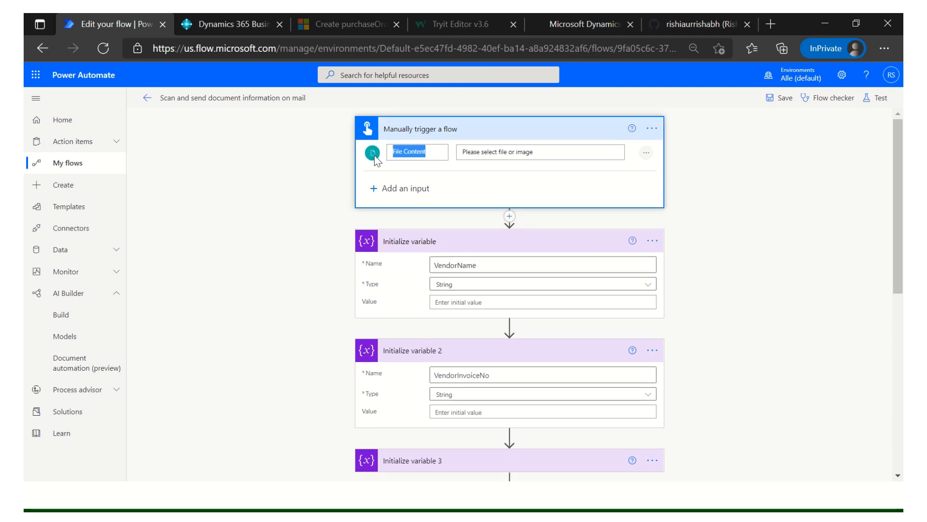
scroll(263, 295, down, 3)
scroll(259, 285, down, 4)
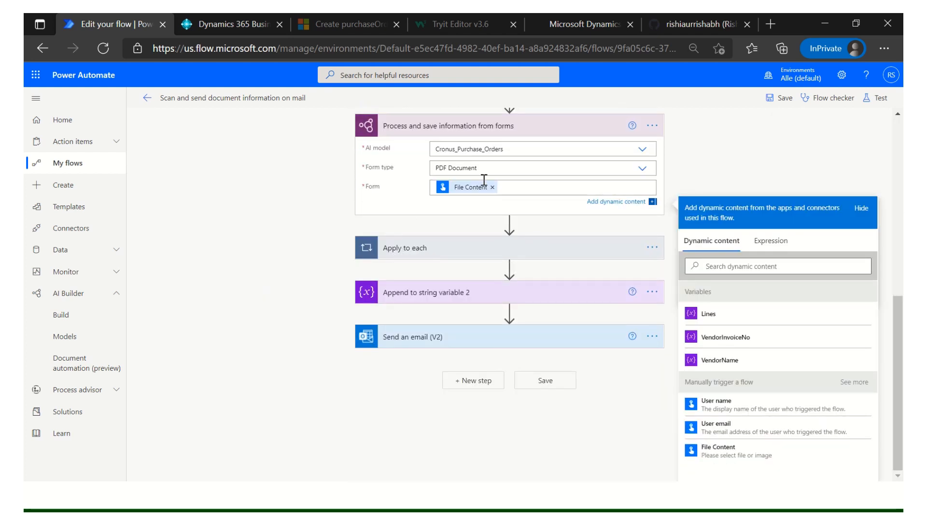
- Expand the Apply to each loop and review its input table and the variable actions inside it
click(423, 250)
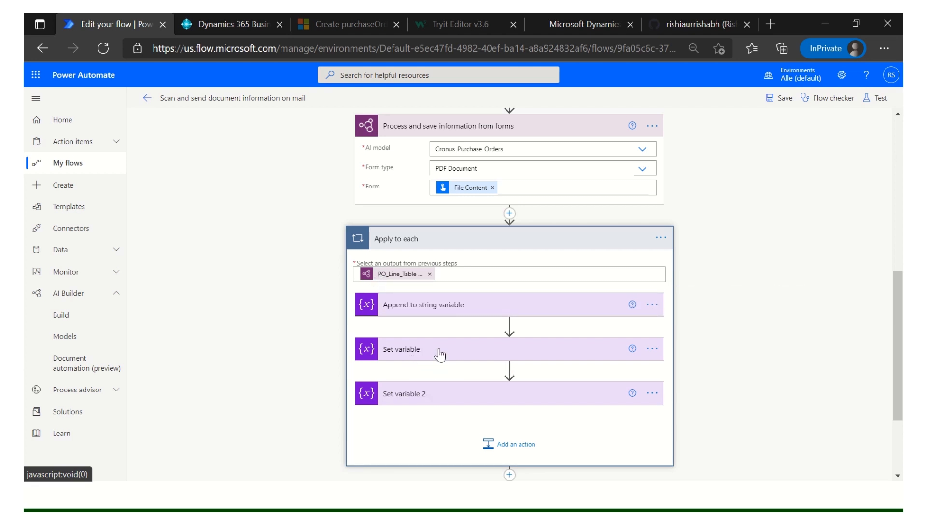
scroll(446, 367, down, 2)
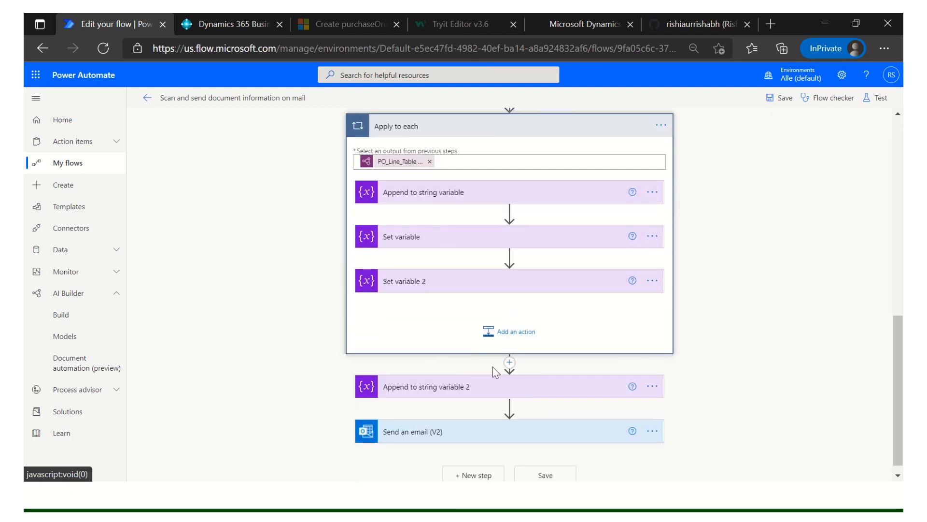
scroll(413, 325, down, 1)
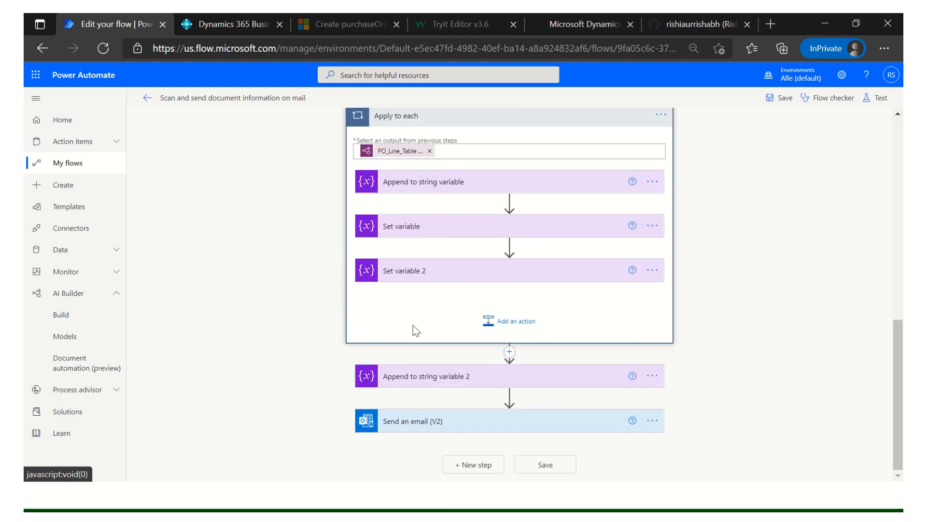
- Expand the Send an email (V2) action and examine the variables used in the message body
click(423, 426)
scroll(493, 407, down, 3)
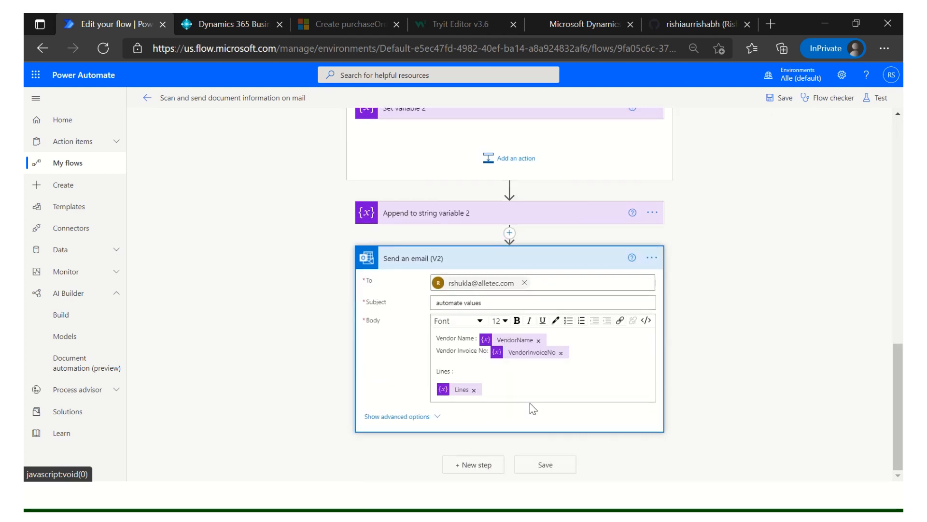
drag(505, 391, 434, 344)
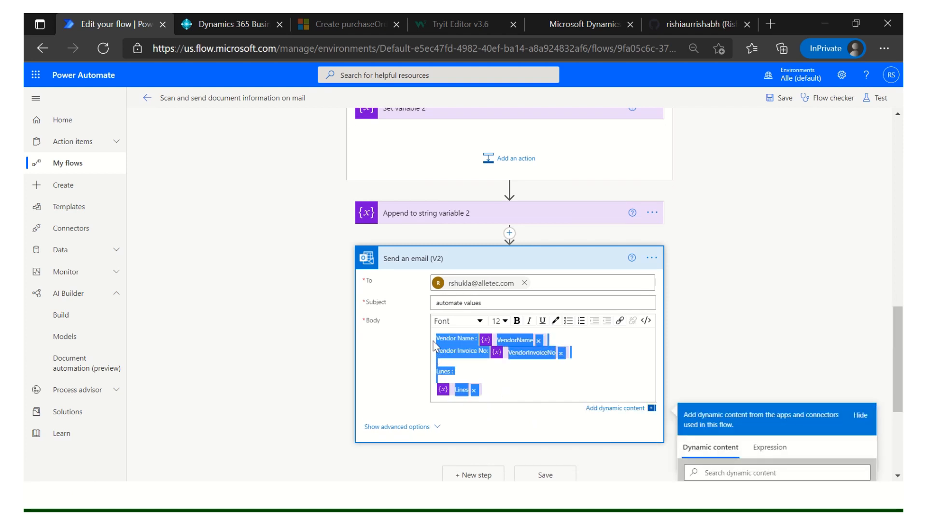
scroll(459, 349, up, 12)
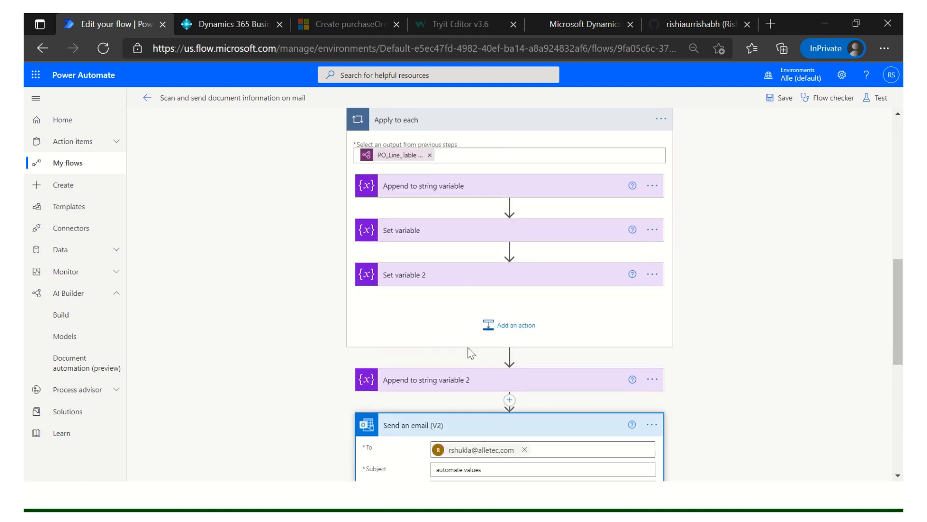
- Leave the flow editor for the flow's details page, discarding unsaved changes
scroll(477, 362, down, 4)
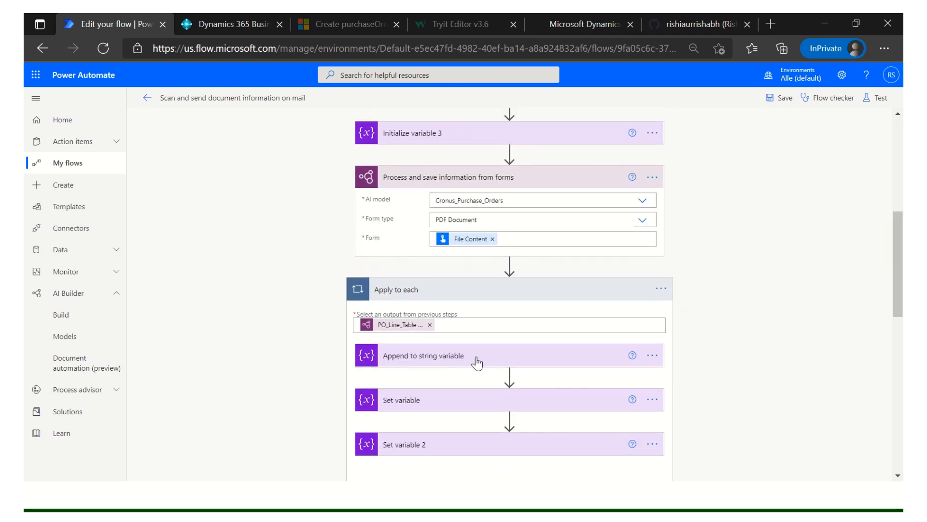
scroll(481, 358, up, 10)
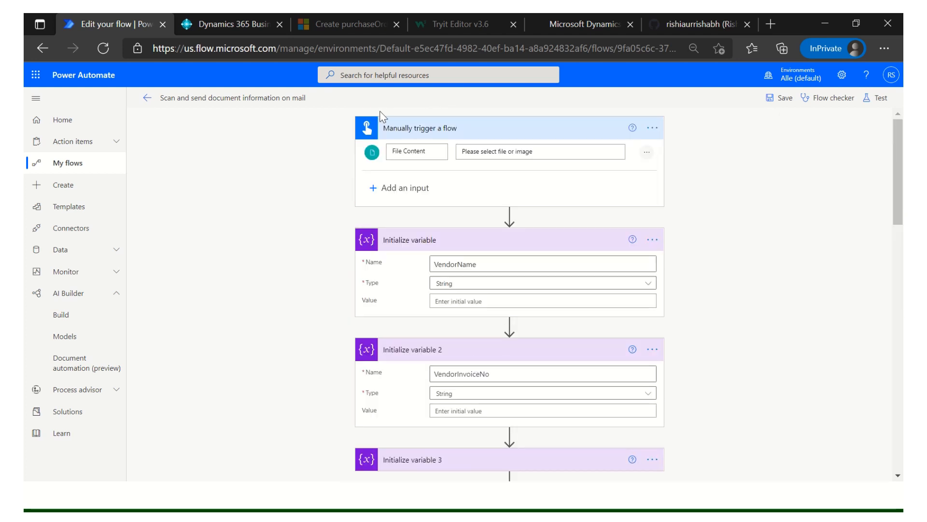
click(147, 98)
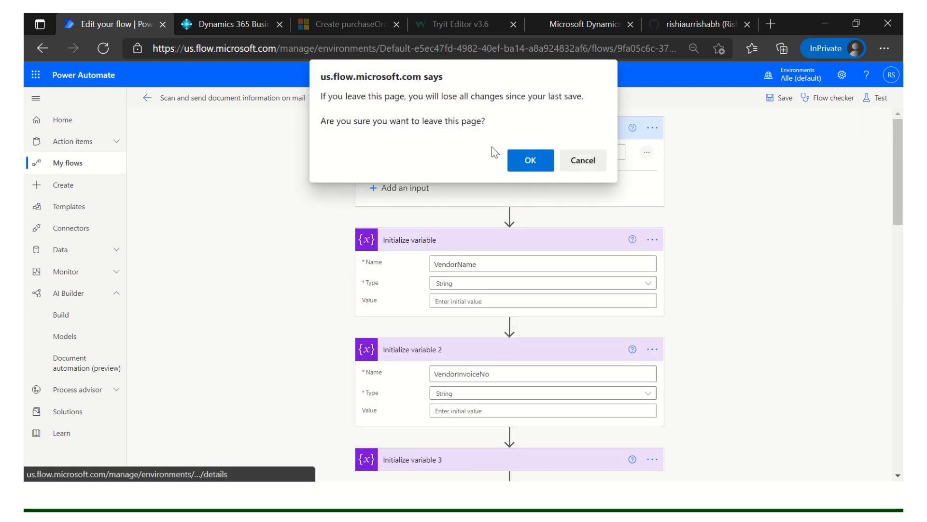
click(530, 162)
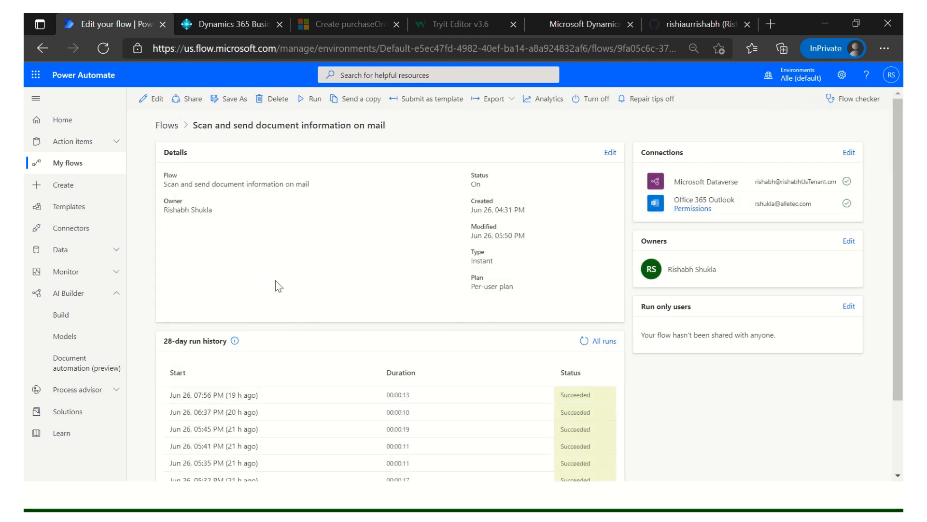
- Run the Scan and send document information on mail flow with document (10) from the Desktop as its File Content
click(305, 102)
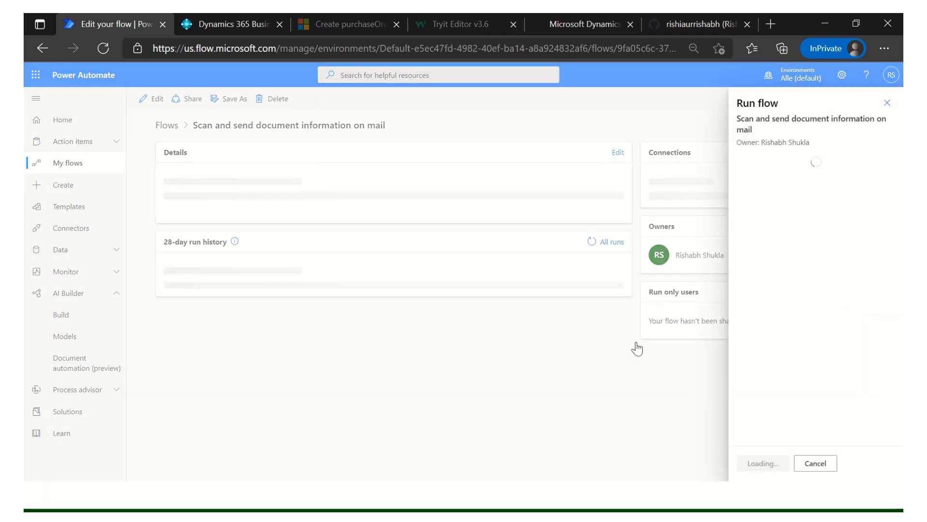
click(872, 182)
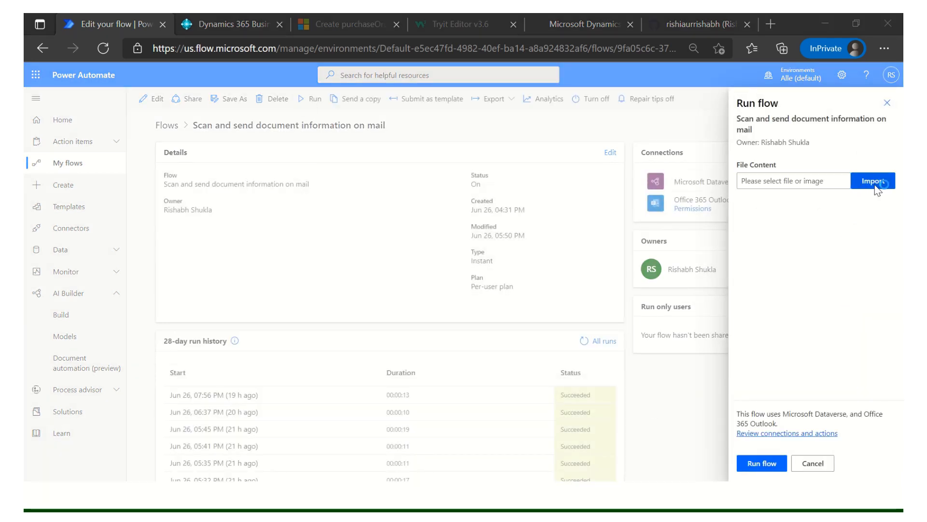
click(268, 145)
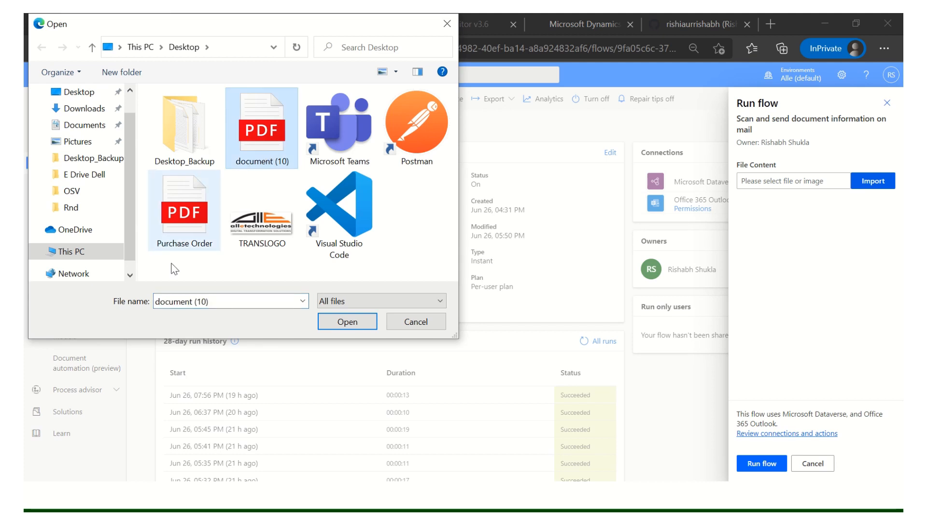
click(338, 325)
click(768, 467)
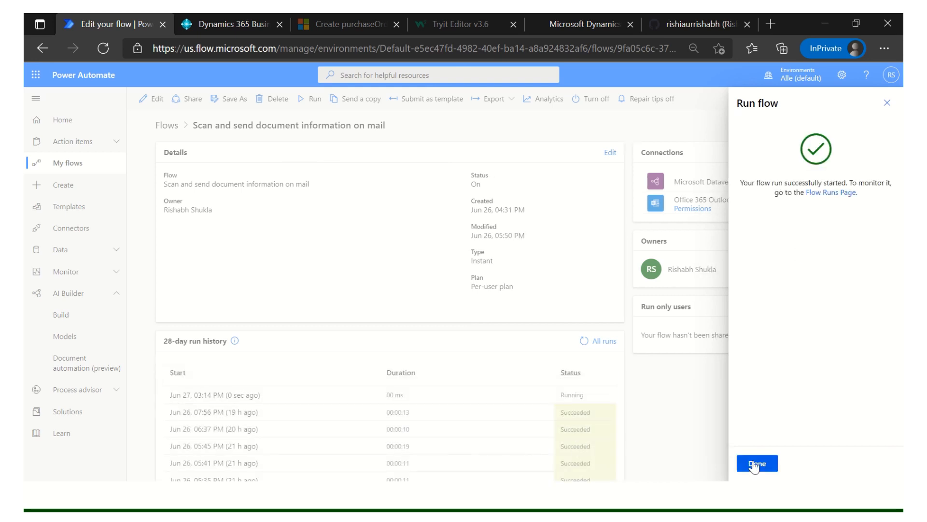
click(757, 464)
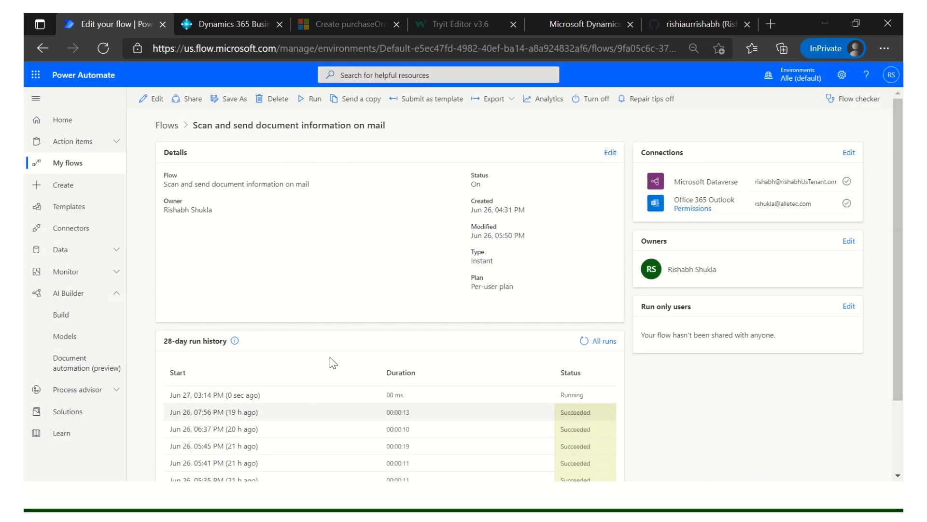
- Open the newest run in the run history and examine the manual trigger's schema and File Content outputs
click(243, 395)
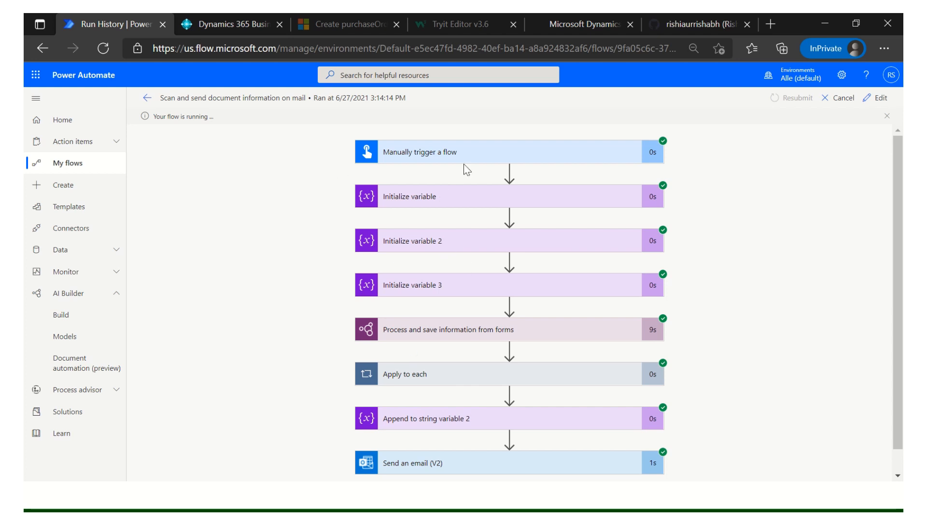
click(469, 154)
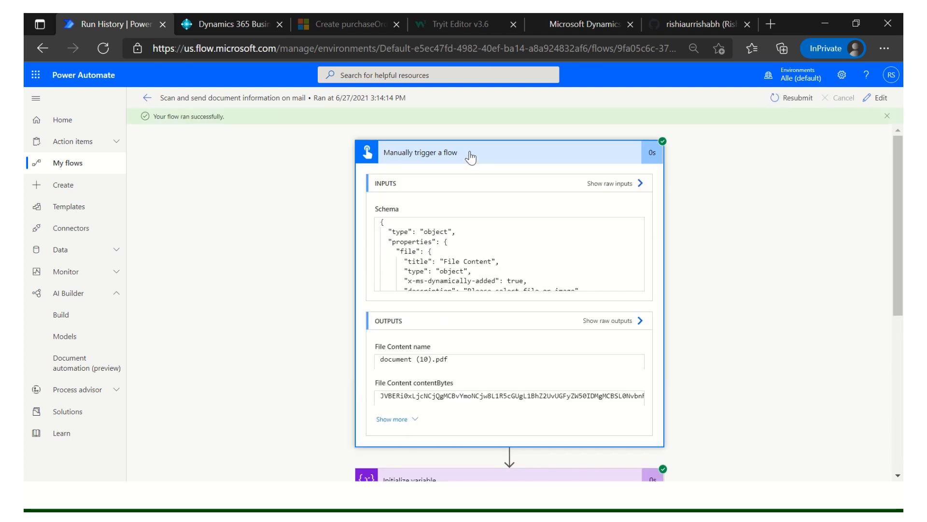
scroll(596, 270, down, 2)
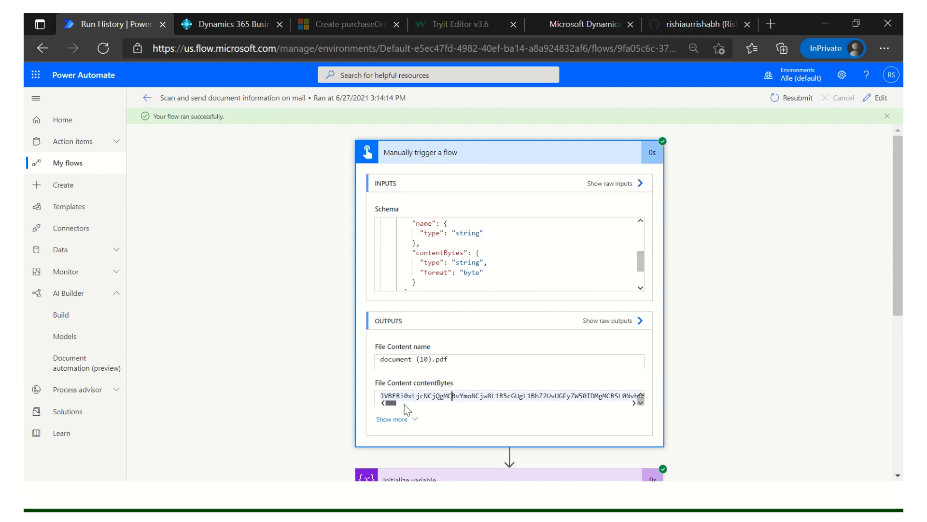
drag(391, 403, 600, 414)
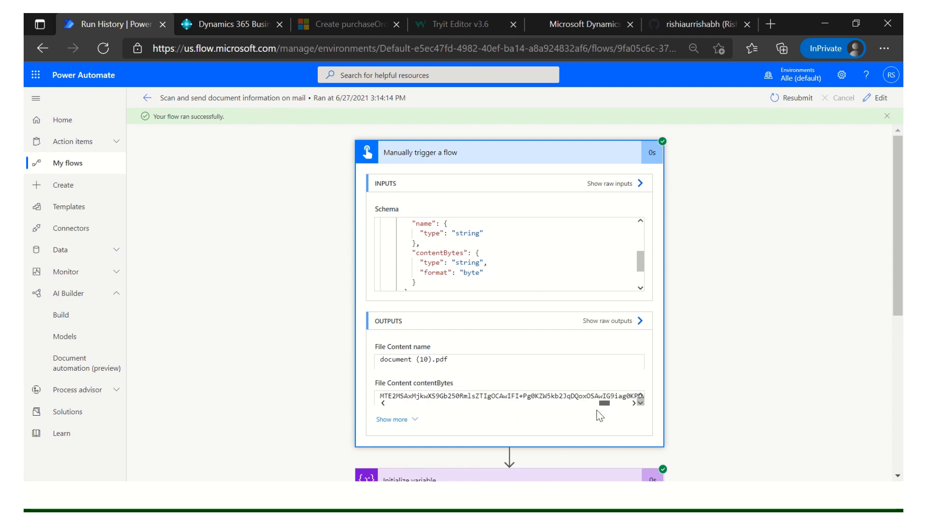
click(536, 157)
- Expand the first Initialize variable action in the run and examine its variable name and type
click(439, 201)
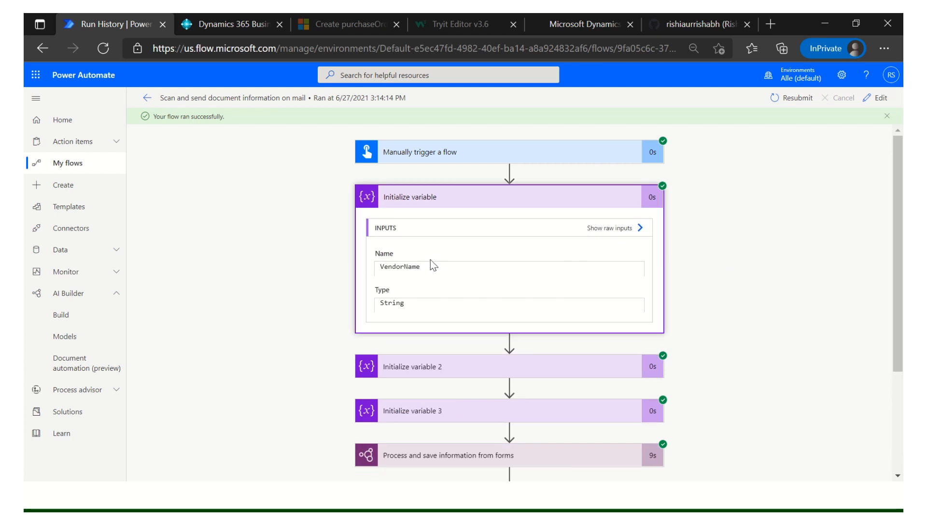
drag(425, 271, 353, 263)
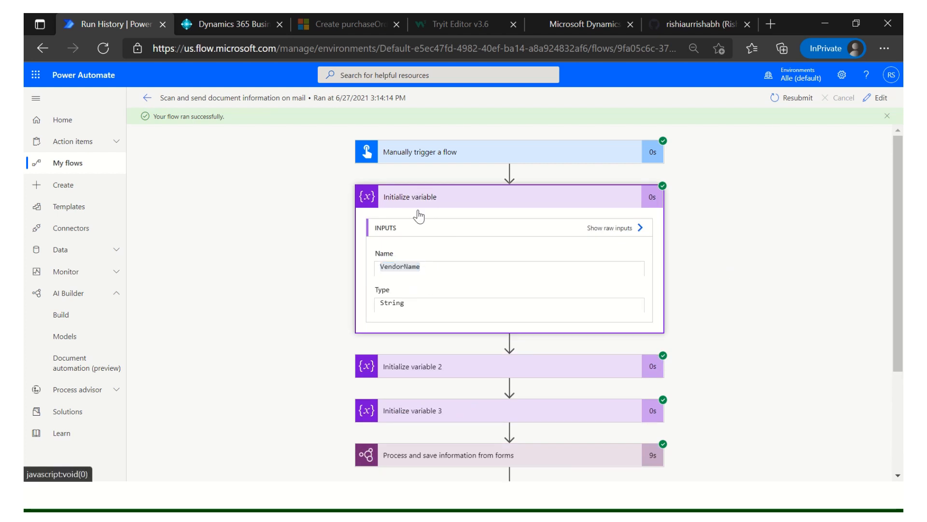
click(420, 214)
scroll(283, 266, down, 1)
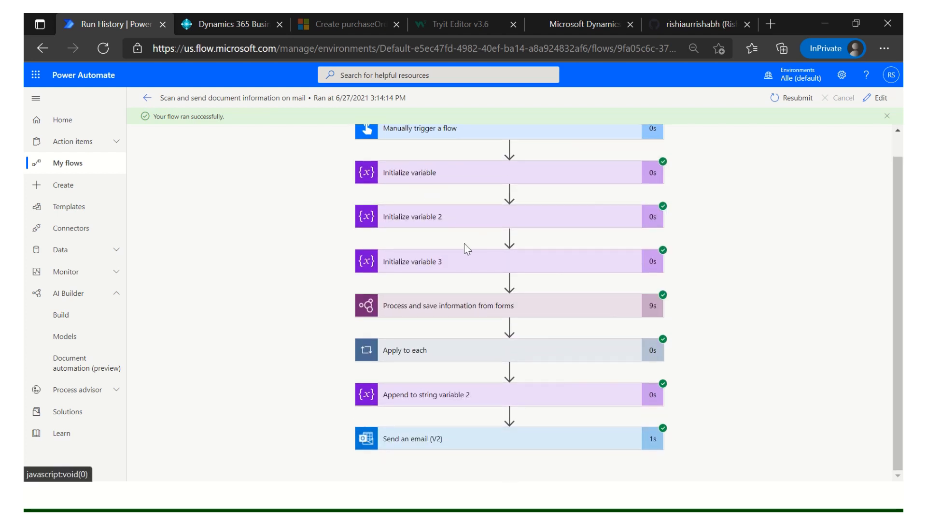
- Examine the AI model, form content and PO_Line_Table outputs of Process and save information from forms
click(472, 311)
scroll(517, 338, down, 2)
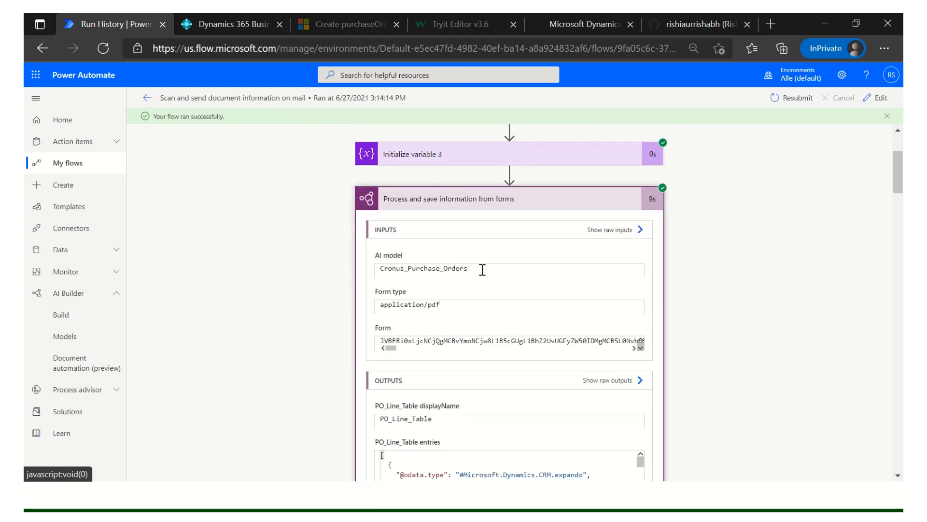
drag(482, 269, 328, 273)
triple_click(398, 342)
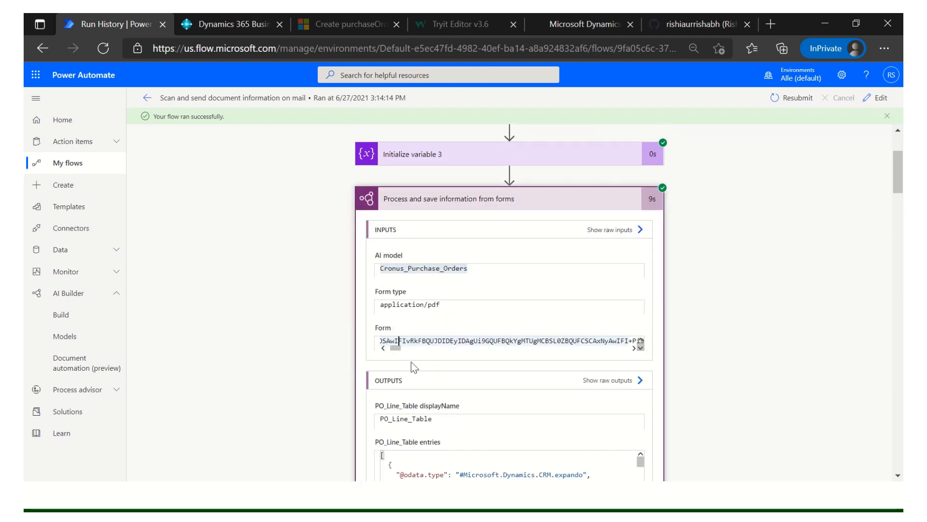
scroll(410, 397, down, 3)
scroll(466, 338, down, 10)
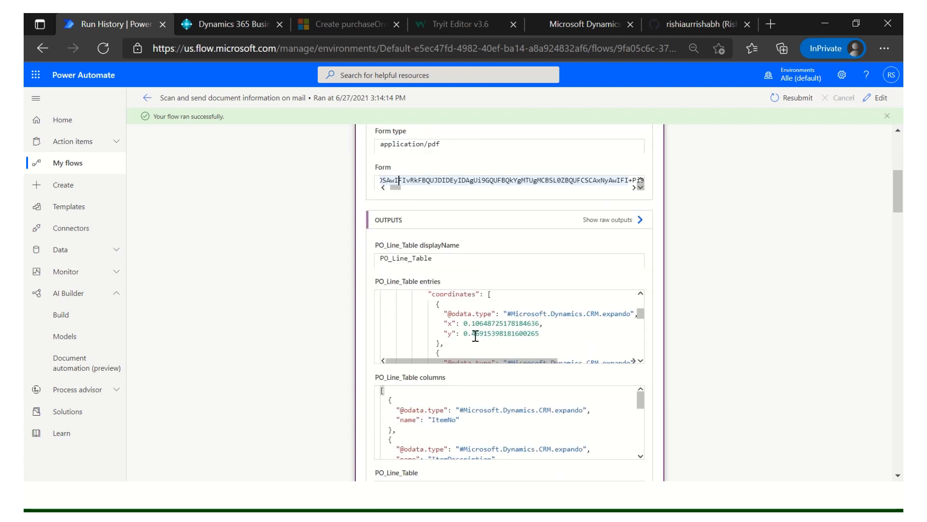
scroll(469, 332, up, 15)
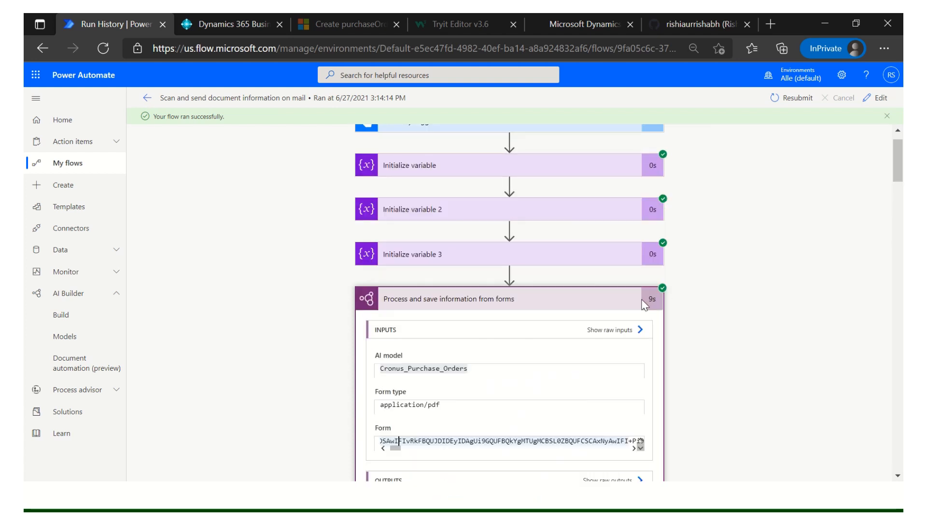
click(421, 337)
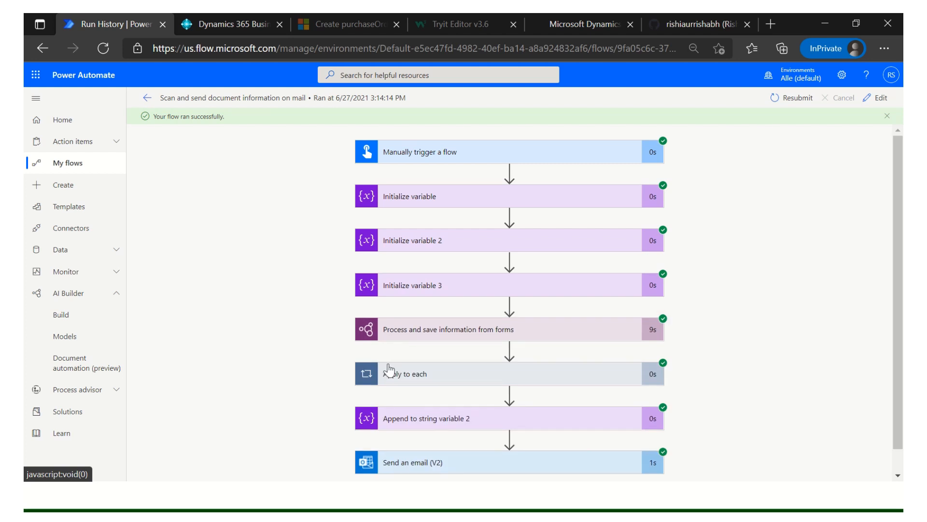
- Expand the Apply to each loop and examine the value its Append to string variable action adds to Lines
scroll(346, 357, down, 1)
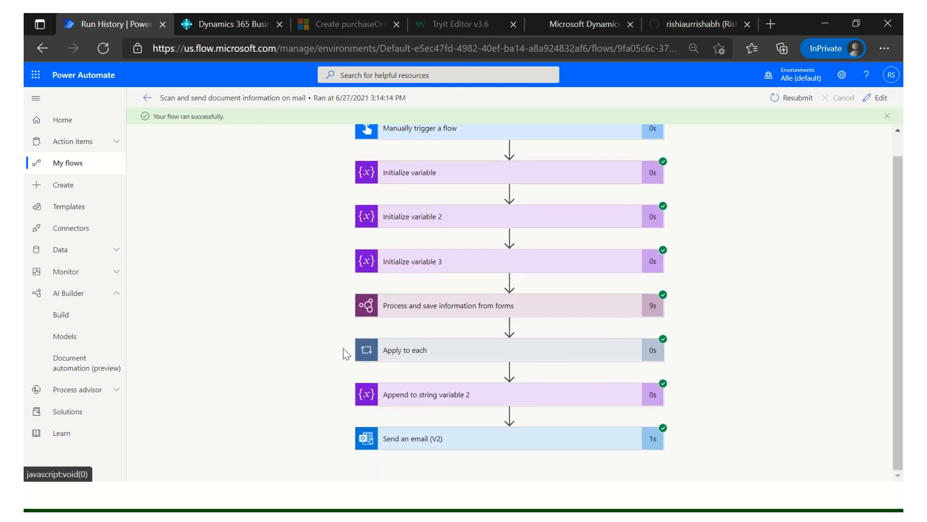
click(442, 358)
scroll(335, 396, down, 3)
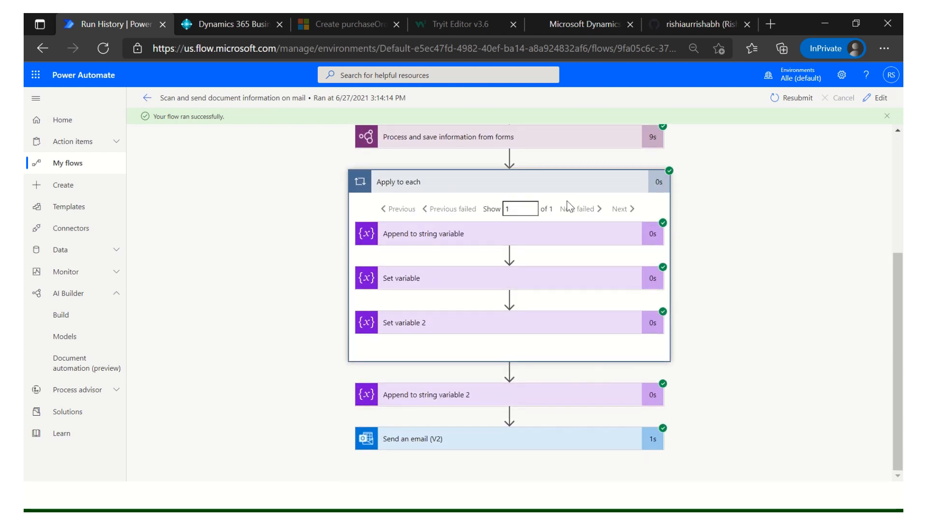
click(478, 239)
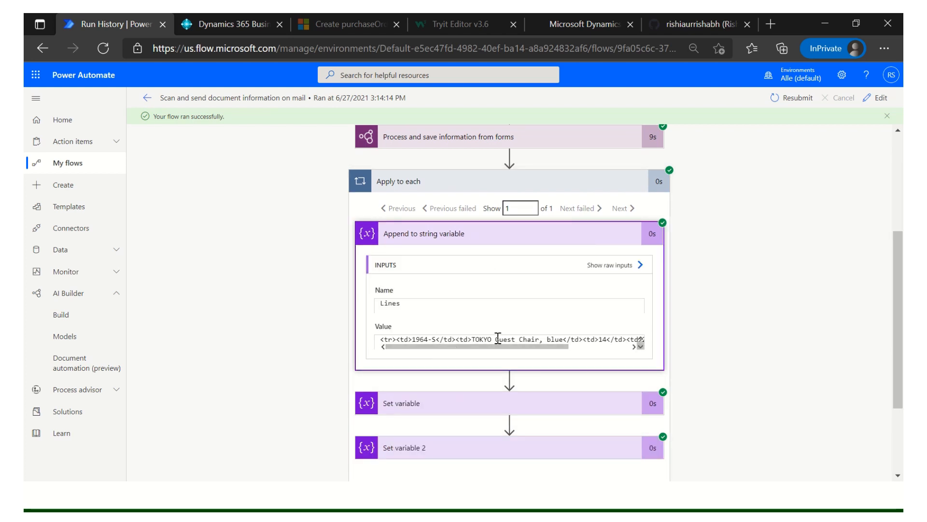
click(444, 237)
- Expand the Set variable action in the loop and examine its VendorName inputs and outputs
click(441, 285)
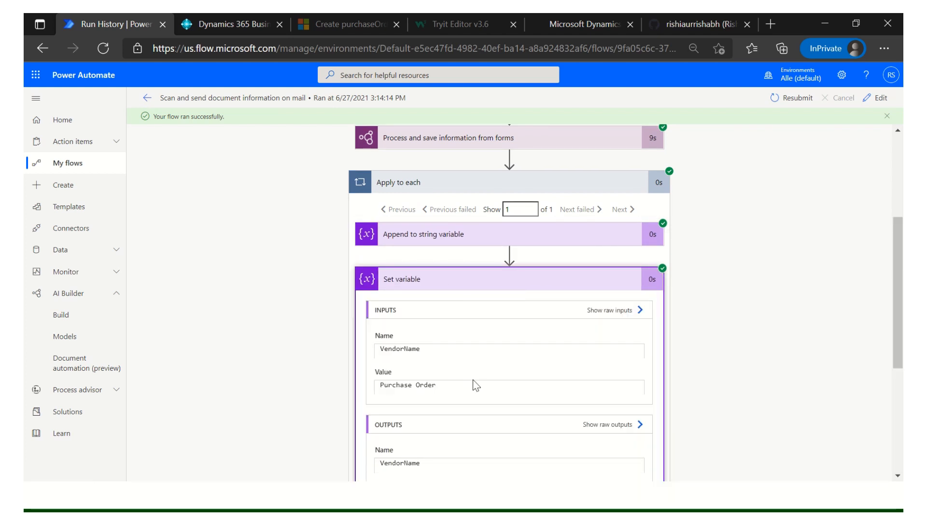
scroll(474, 437, down, 3)
scroll(441, 347, up, 5)
click(439, 341)
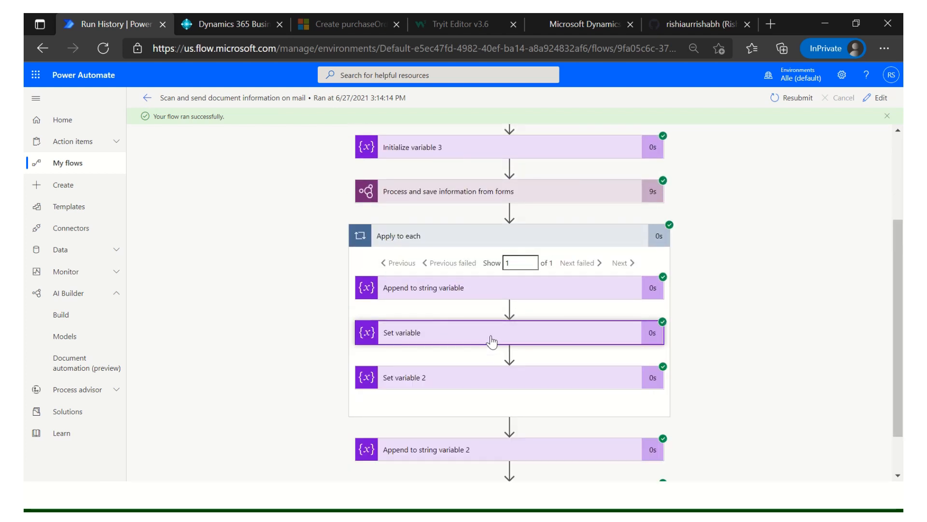
- Examine the VendorInvoiceNo value in Set variable 2 and recheck the Append to string variable value before collapsing the loop
scroll(454, 338, down, 1)
click(458, 333)
scroll(484, 337, down, 1)
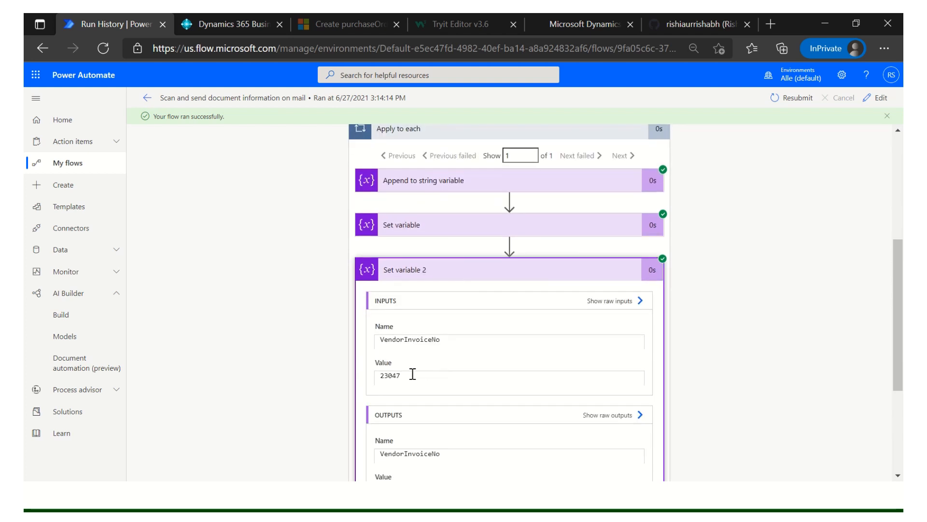
drag(405, 375, 375, 377)
scroll(417, 349, down, 3)
scroll(418, 348, up, 3)
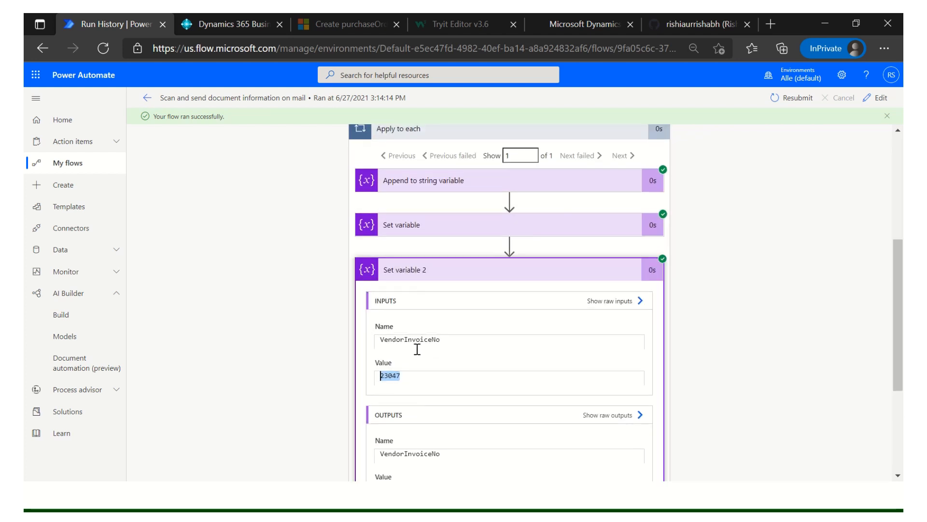
click(413, 188)
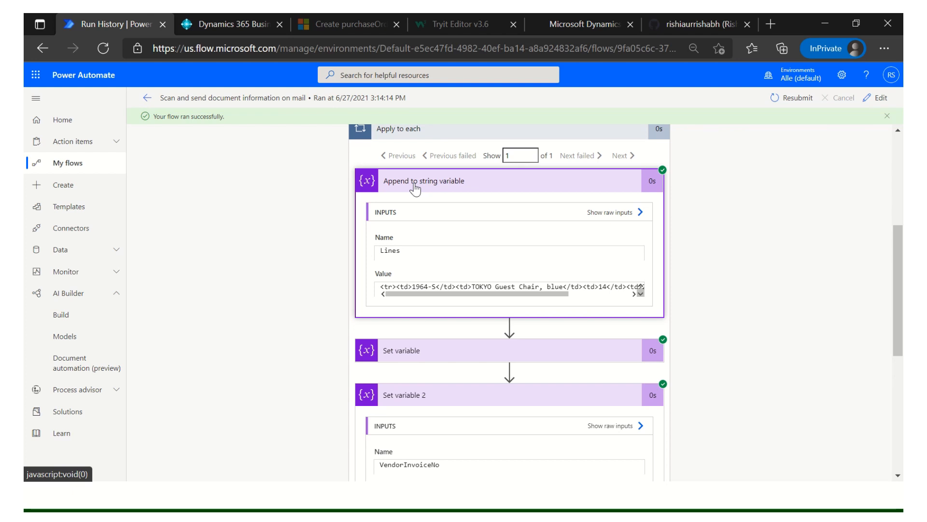
click(412, 138)
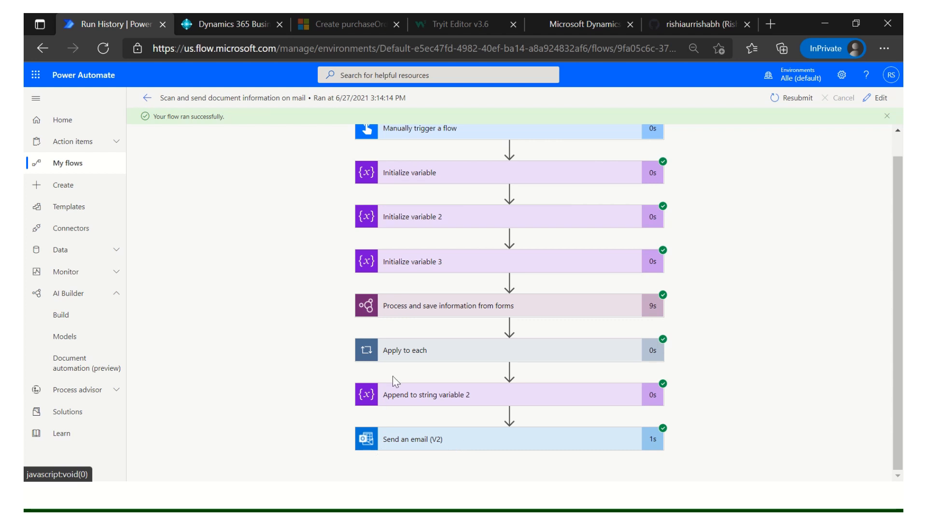
- Examine the inputs and full HTML body of Send an email (V2), and reopen the first Initialize variable action
click(442, 443)
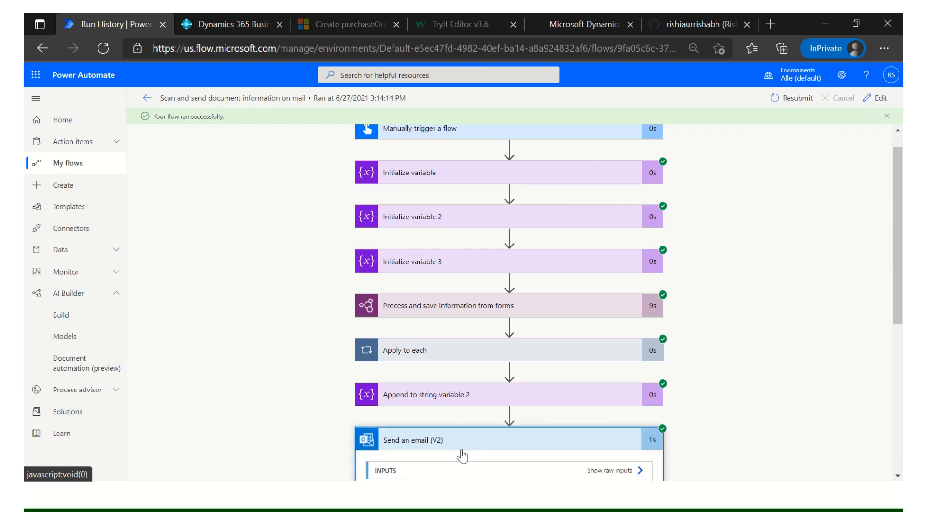
scroll(270, 396, down, 2)
click(403, 322)
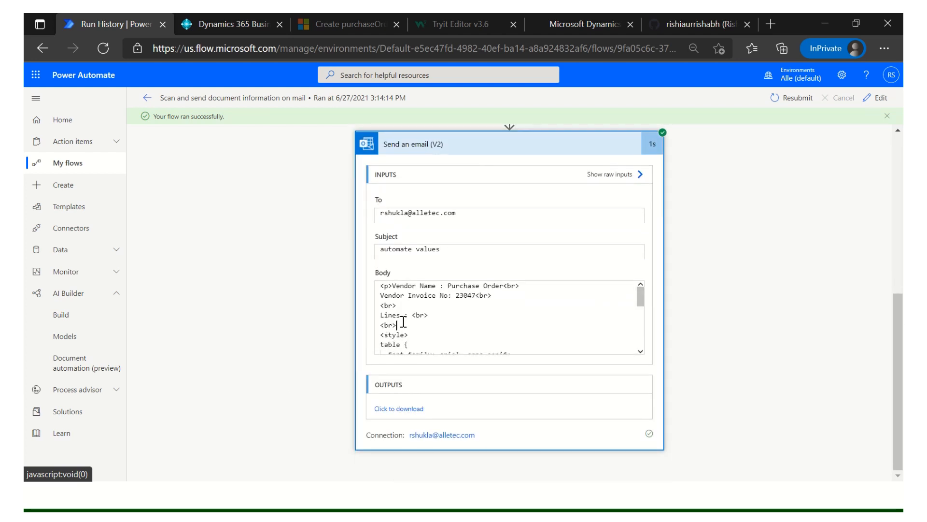
scroll(409, 328, up, 1)
scroll(425, 355, down, 3)
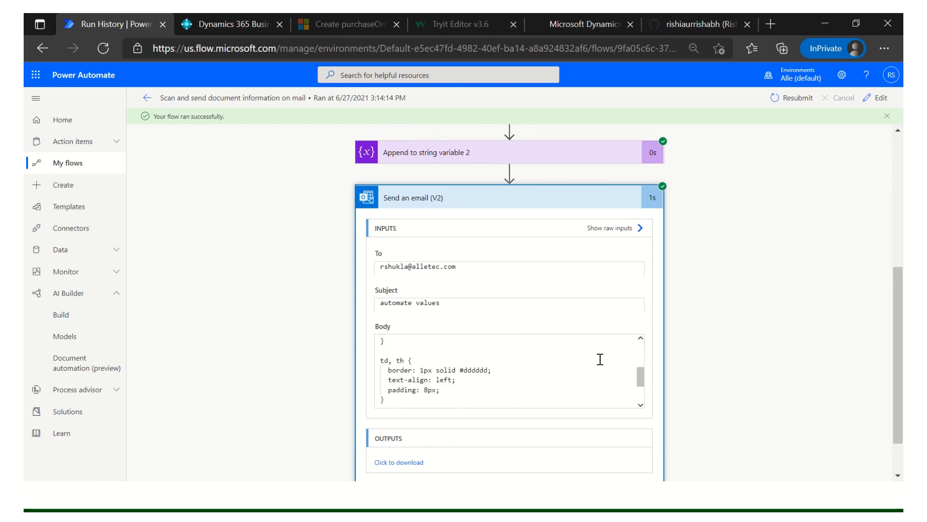
scroll(445, 401, down, 5)
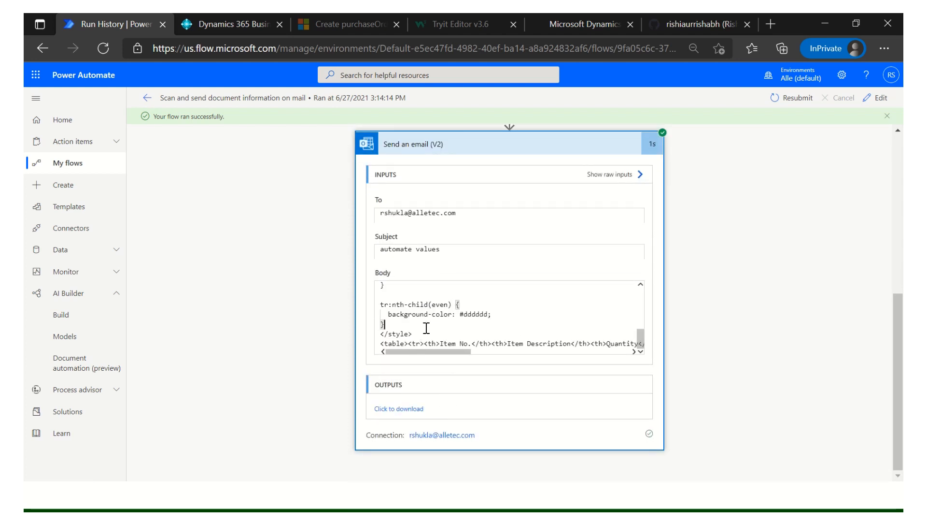
scroll(425, 333, up, 6)
click(434, 199)
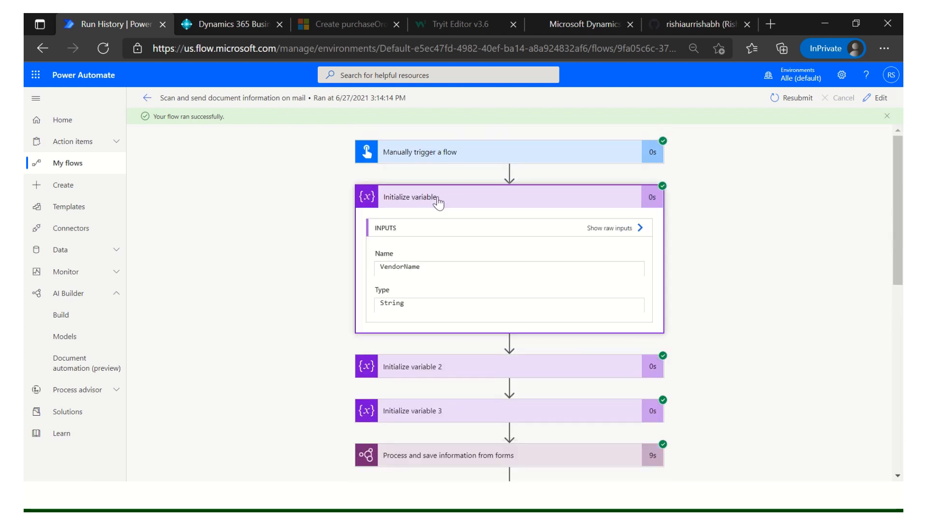
- Expand Initialize variable 2 and Initialize variable 3 and examine the table styling and header HTML in the Lines value
click(457, 373)
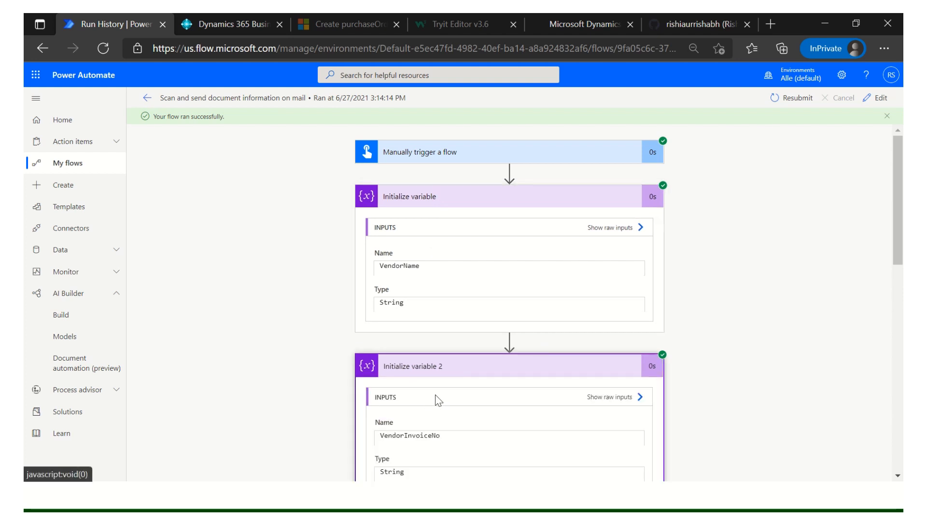
scroll(435, 400, down, 3)
click(454, 378)
scroll(445, 349, down, 4)
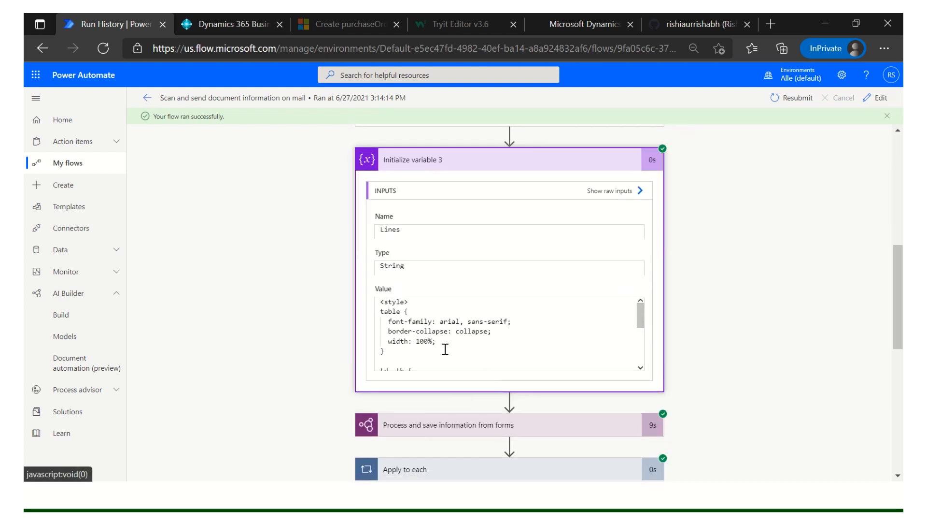
drag(389, 351, 377, 313)
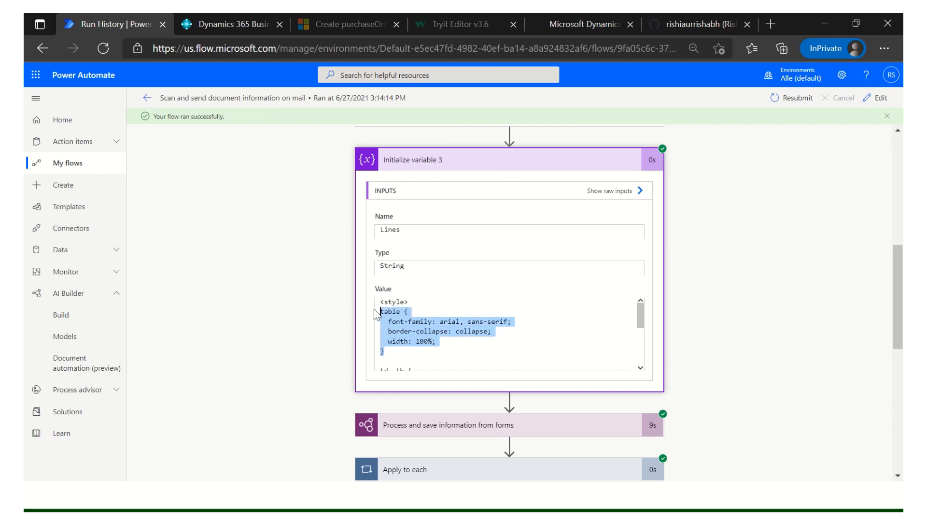
click(492, 328)
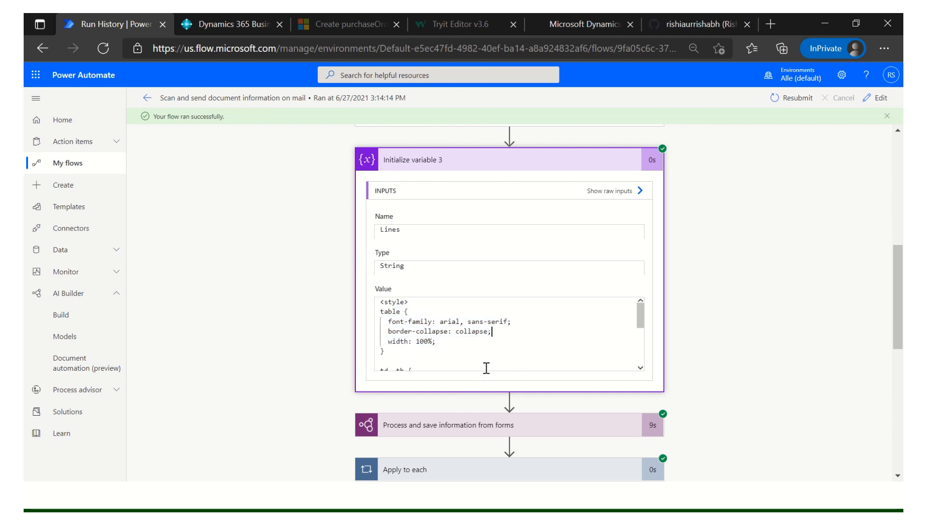
scroll(485, 367, down, 5)
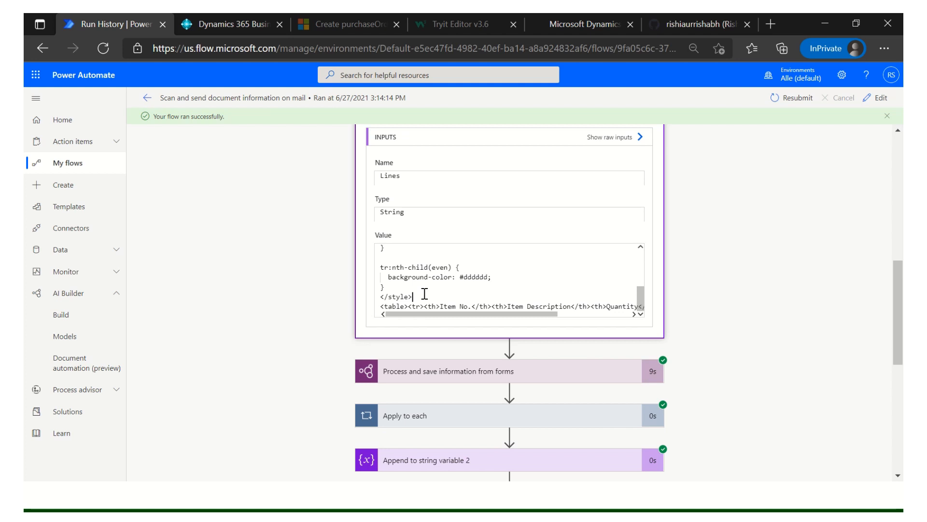
- Recheck the recipient, subject and body inputs of the Send an email (V2) action
scroll(402, 338, down, 4)
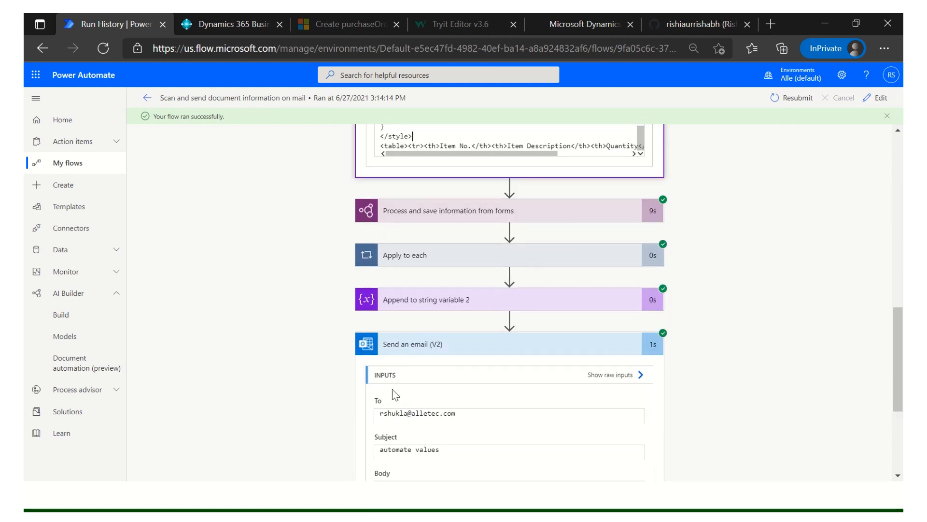
scroll(456, 400, down, 3)
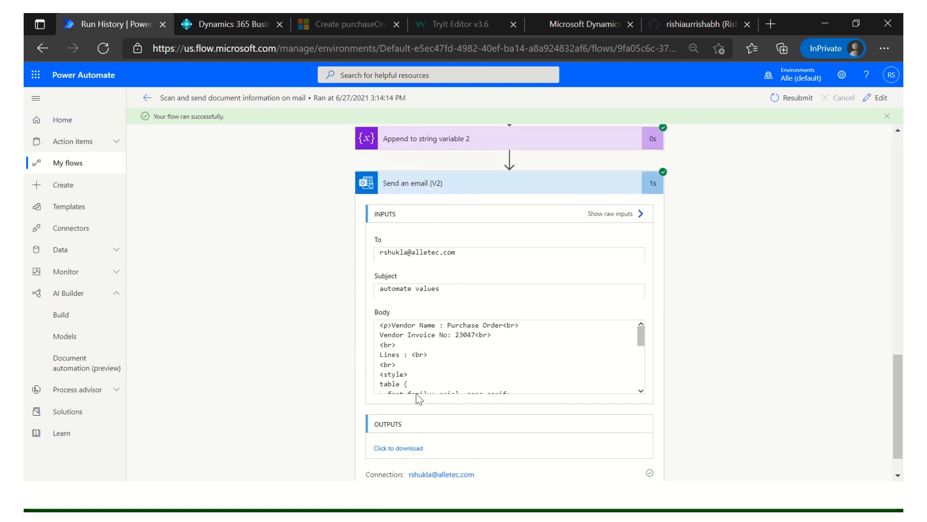
click(394, 344)
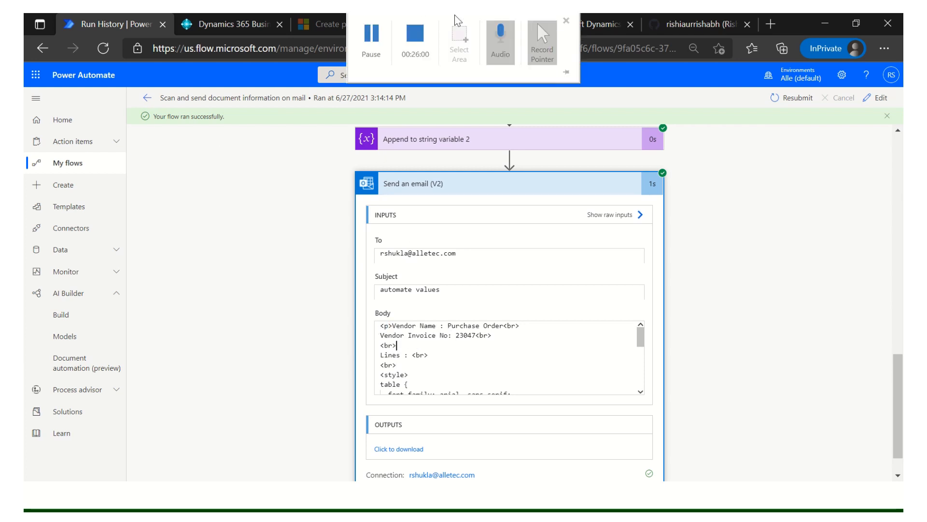
- Switch to the W3Schools Tryit Editor and examine the sample HTML table code through to its end
click(461, 26)
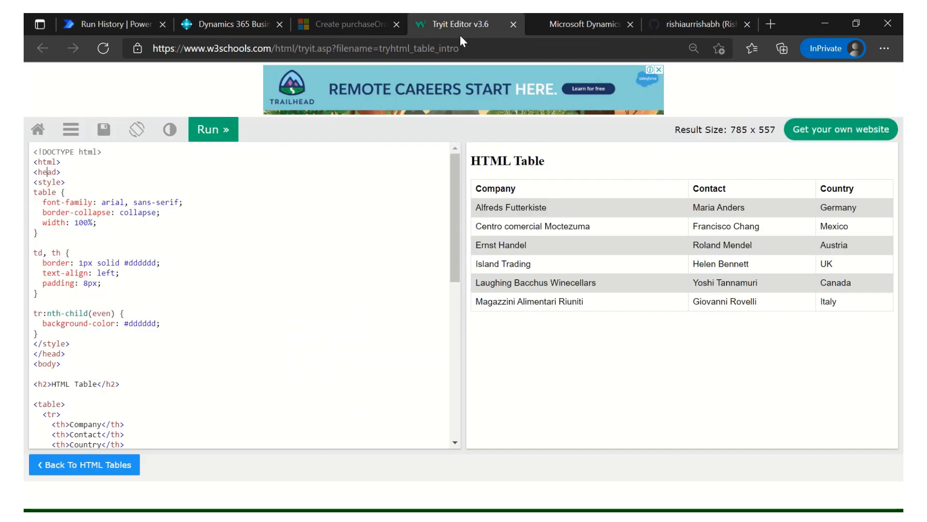
click(97, 223)
drag(34, 151, 172, 246)
click(173, 246)
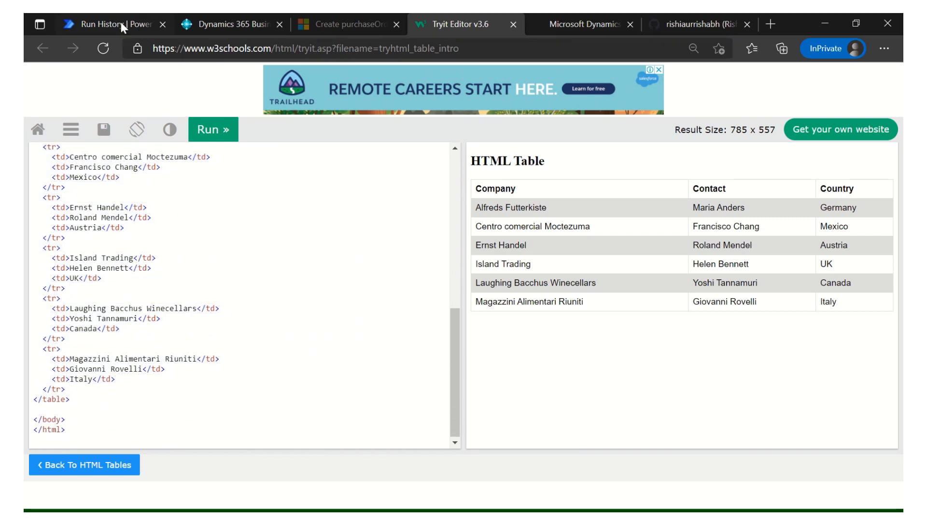
- Return to the flow run's email action, switch to Outlook and open the "automate values" message in the ProActivate folder
click(101, 25)
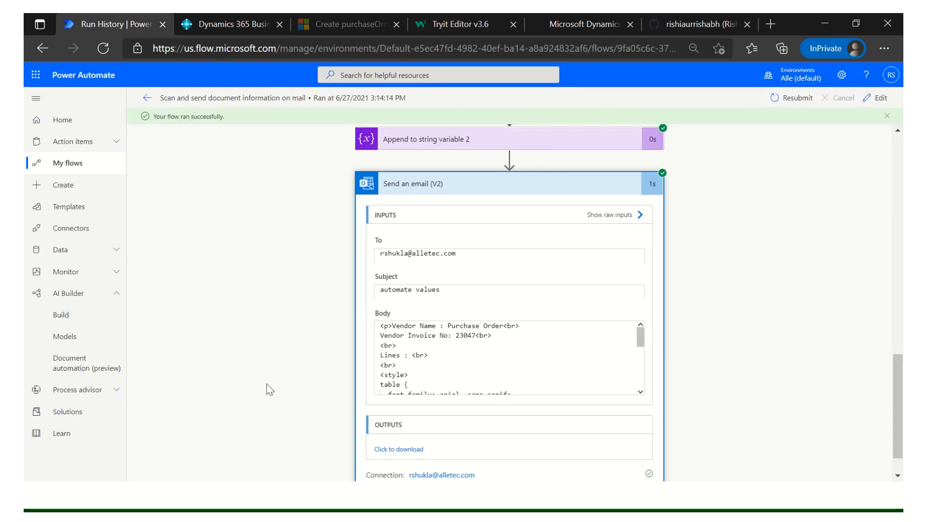
scroll(267, 385, down, 1)
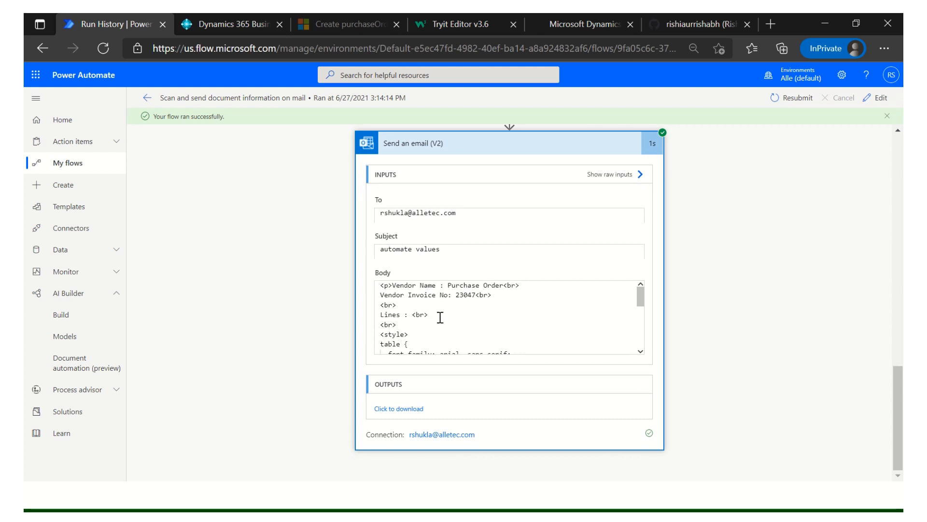
key(alt+Tab)
key(alt+Tab)
key(alt+Tab)
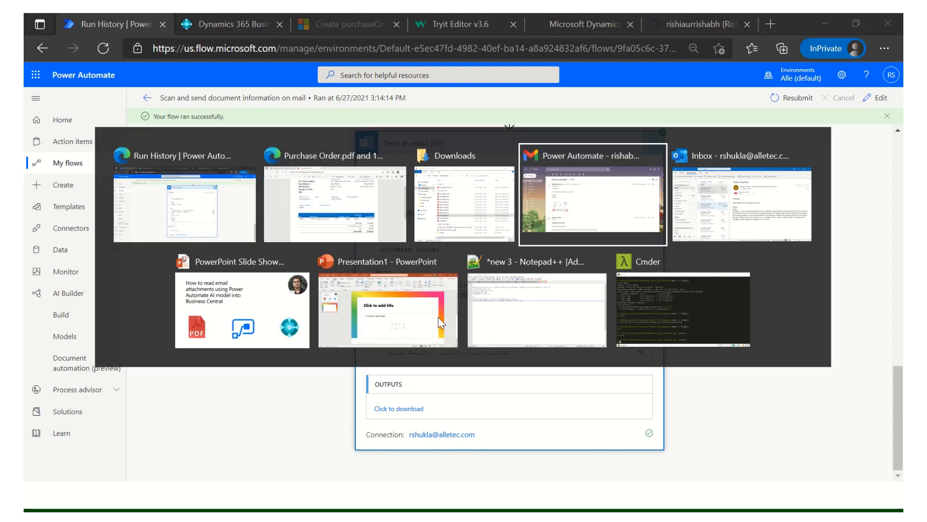
click(110, 278)
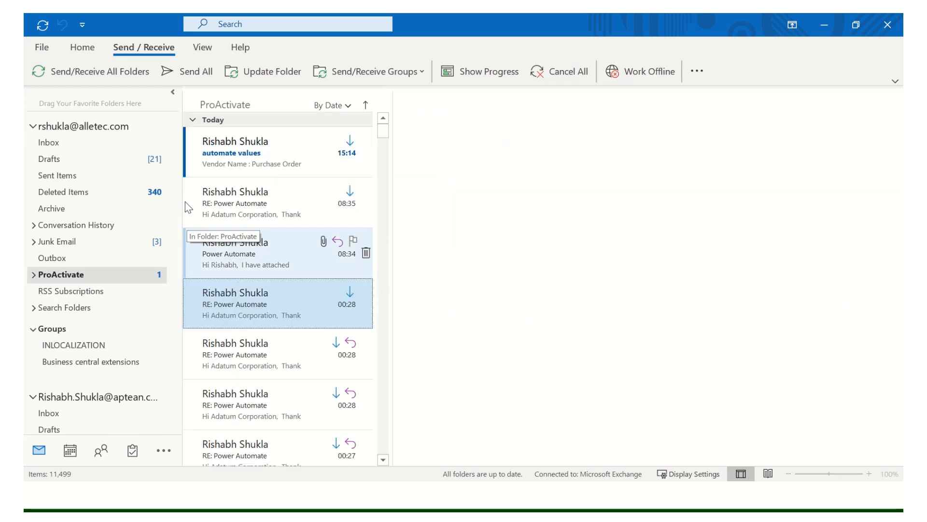
double_click(253, 164)
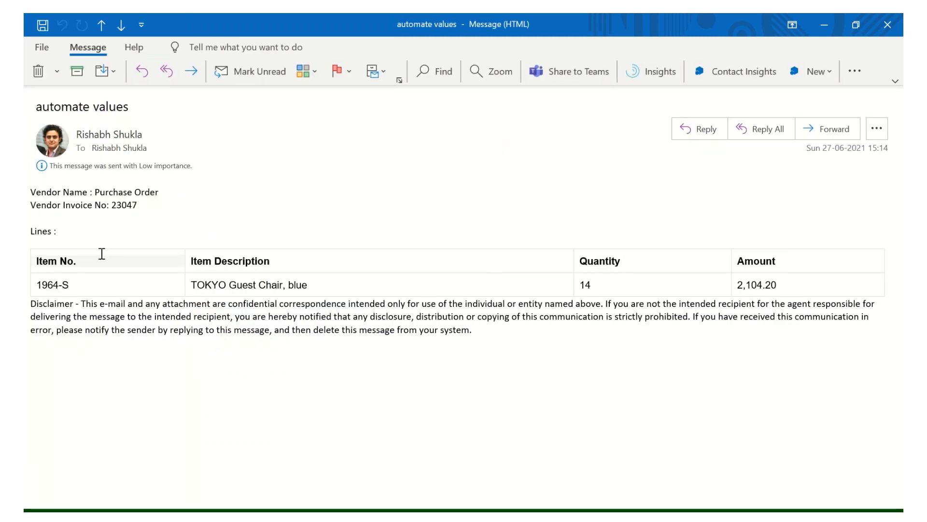
- Examine the line table, vendor invoice number and vendor name in the email, and close the message
mouse_move(33, 273)
mouse_down()
mouse_move(819, 271)
mouse_move(786, 289)
mouse_up()
double_click(129, 206)
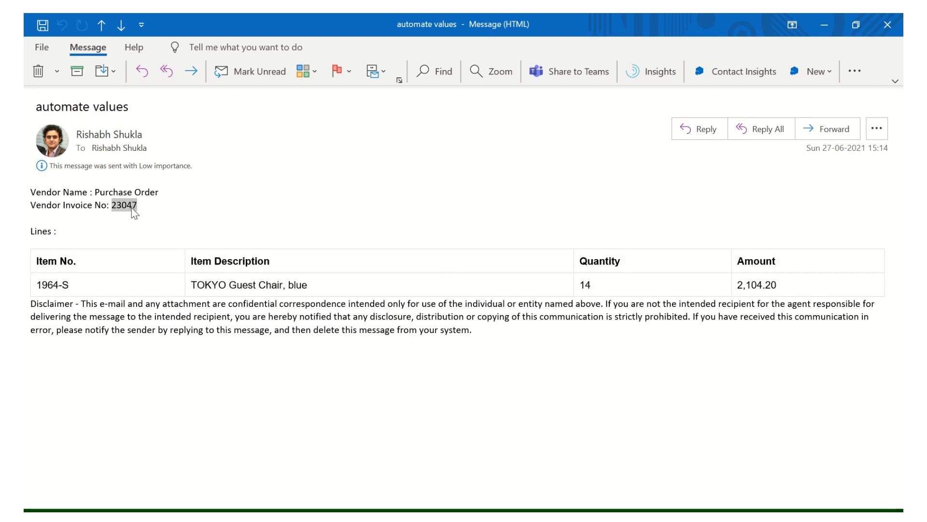
click(109, 213)
drag(96, 192, 164, 192)
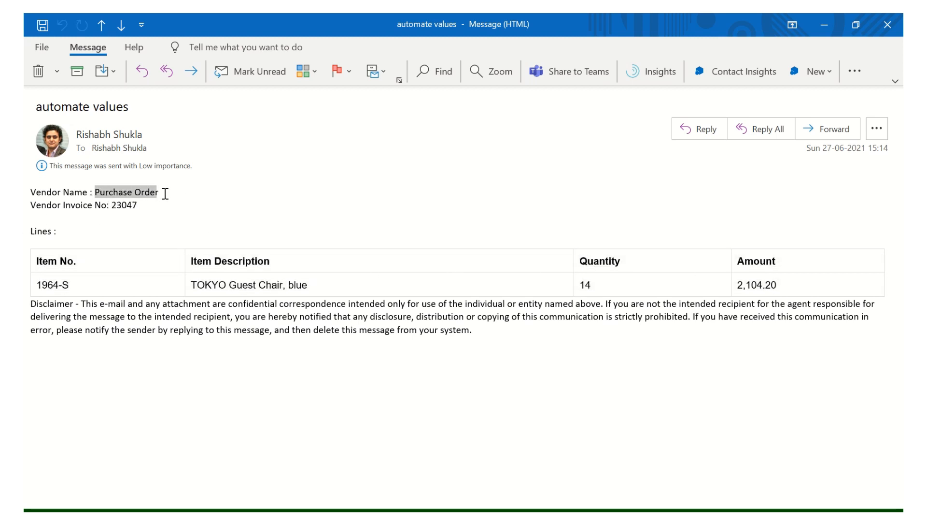
click(116, 194)
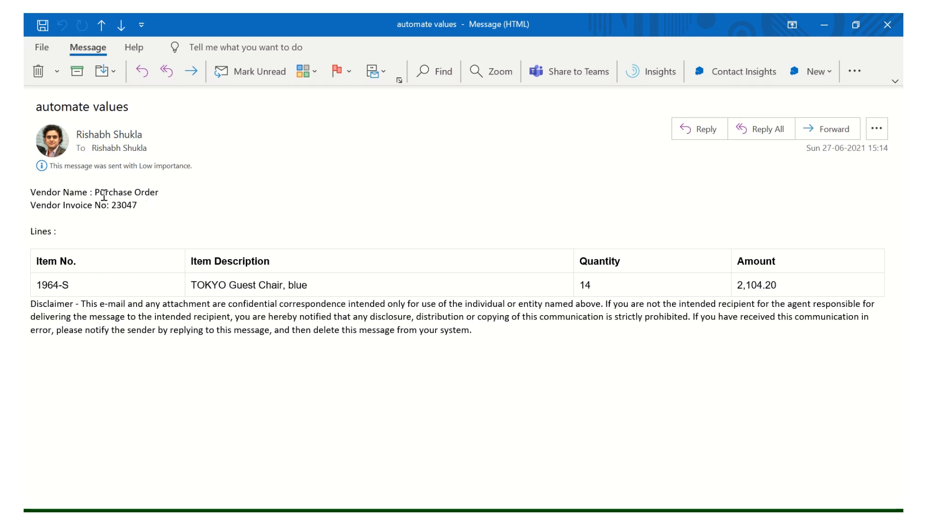
drag(102, 194, 166, 194)
click(224, 240)
key(Escape)
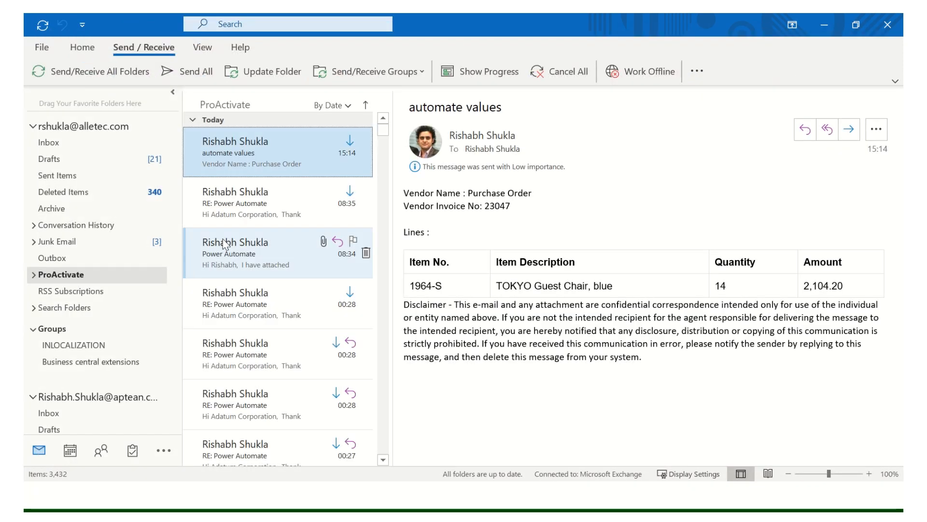
- Switch back to Power Automate and open the flow "Read Inbox and send document information to Business Central" for editing
key(alt+Tab)
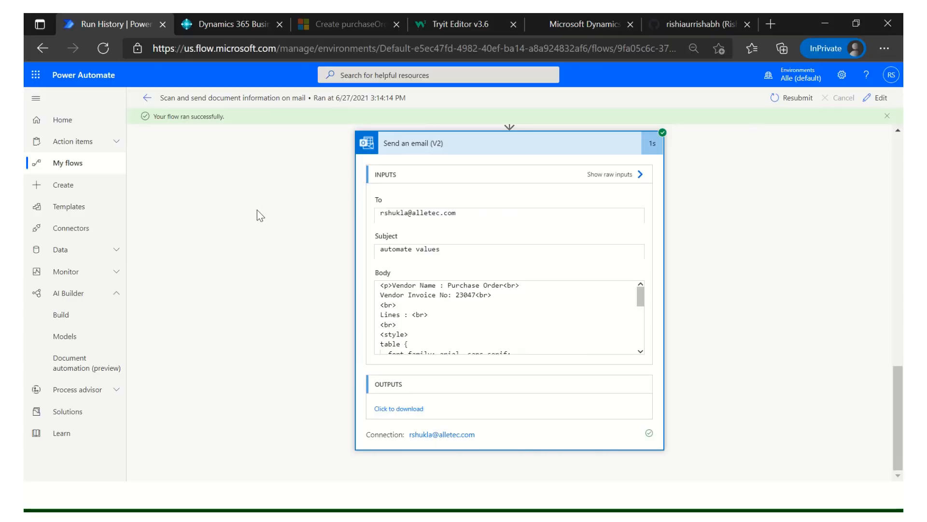
click(148, 98)
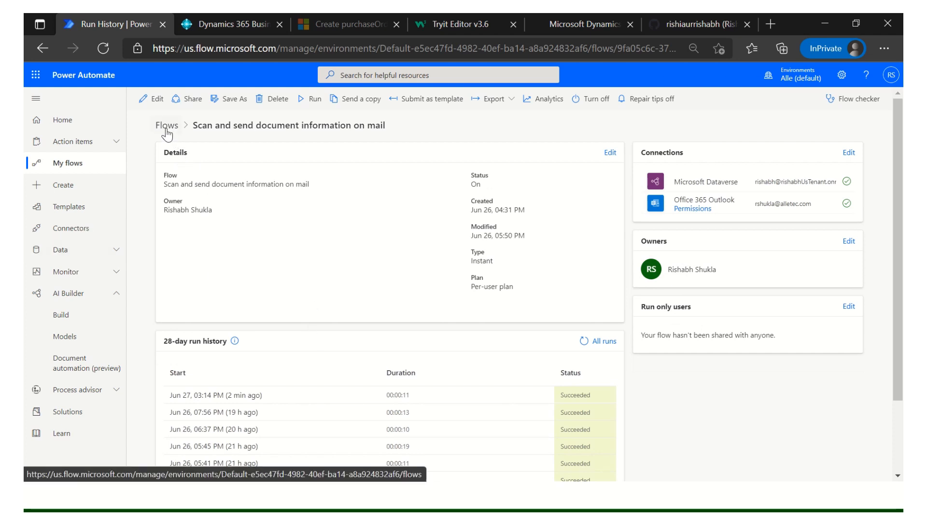
click(167, 126)
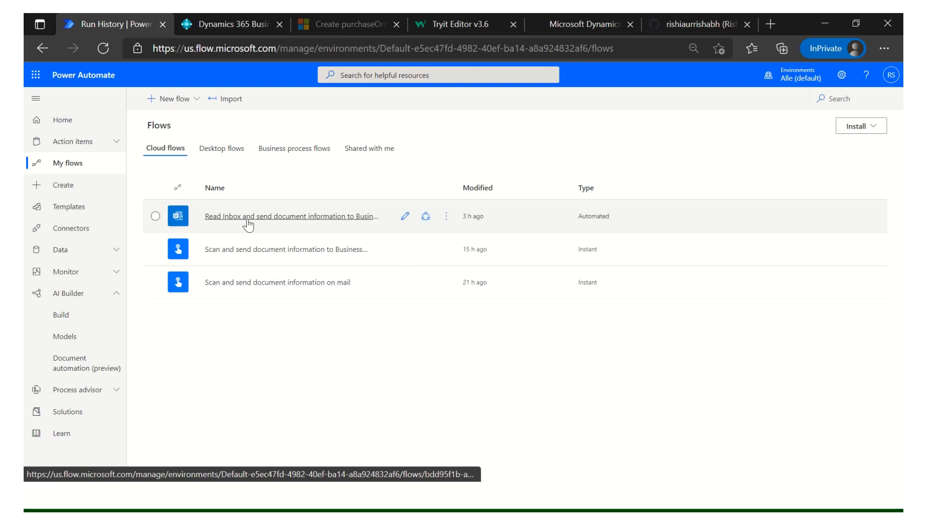
click(250, 218)
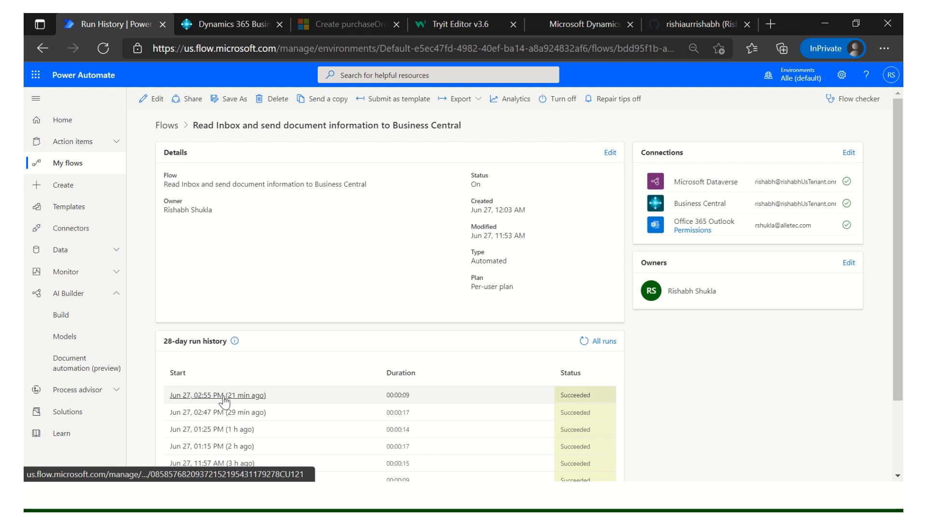
click(150, 98)
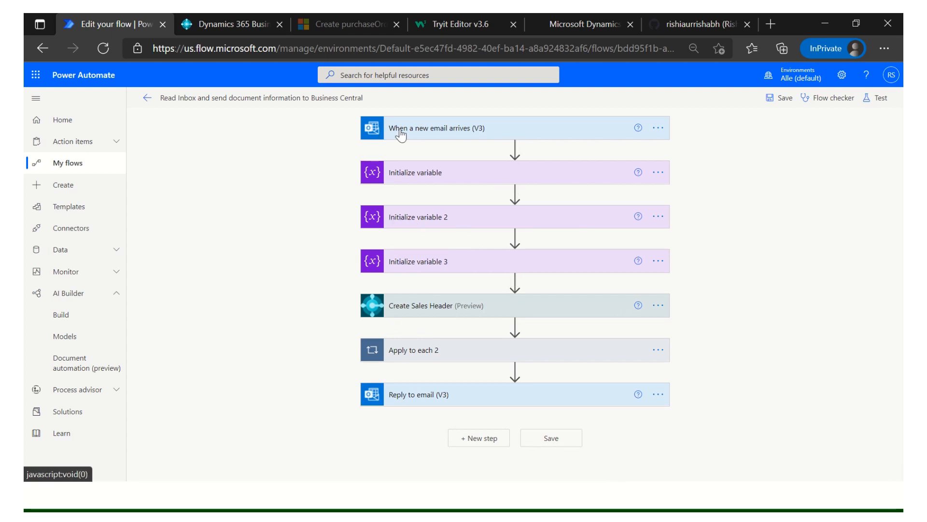
- Examine the folder and connection of the When a new email arrives (V3) trigger, and collapse it
click(430, 138)
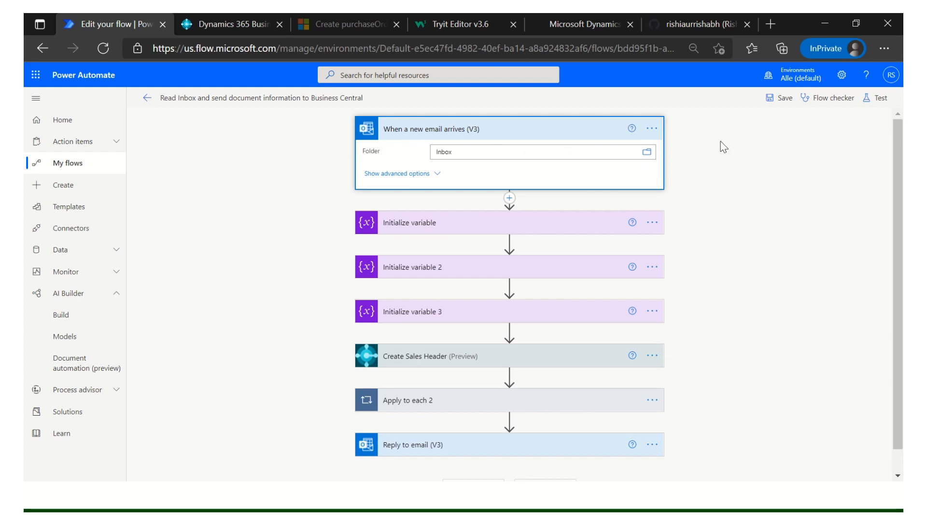
click(479, 130)
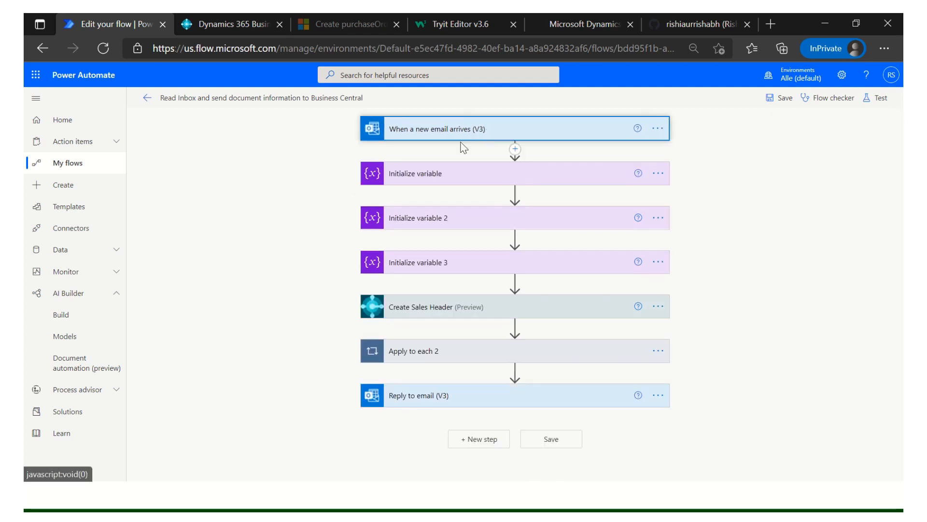
click(465, 130)
click(652, 128)
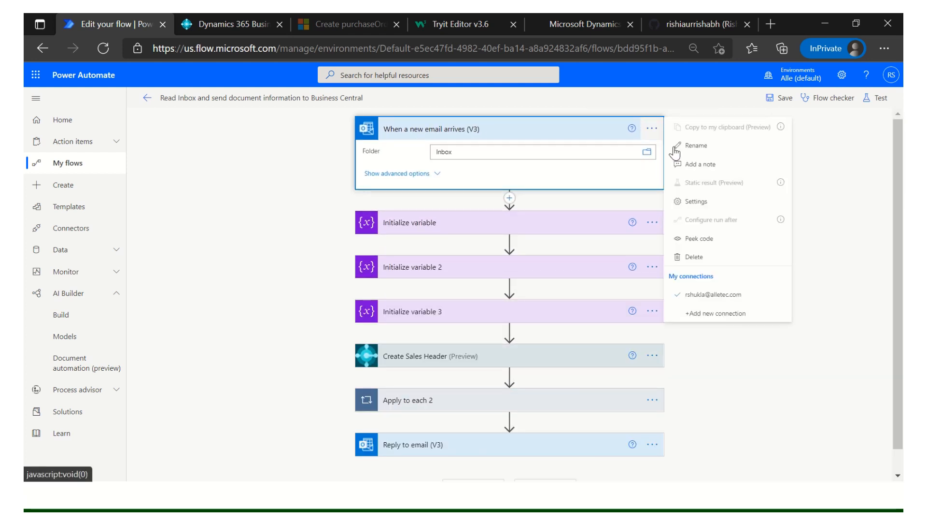
click(322, 195)
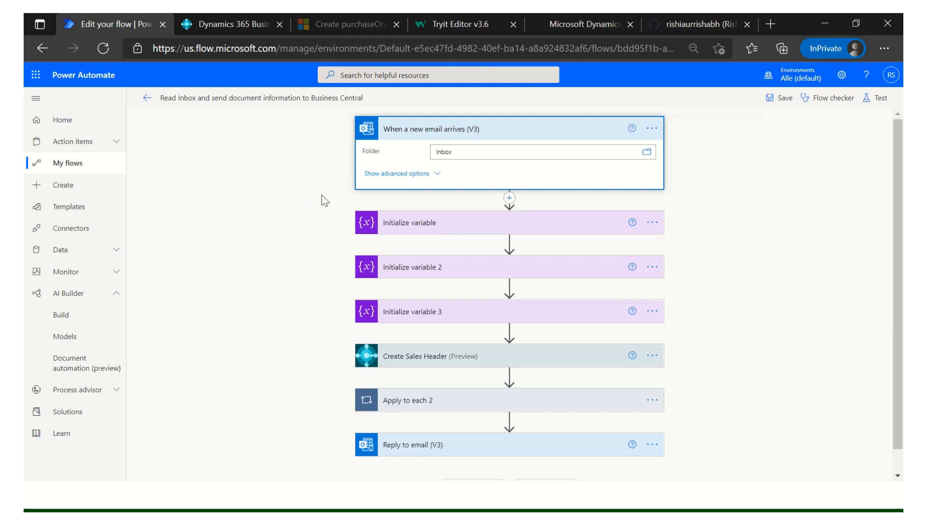
click(476, 126)
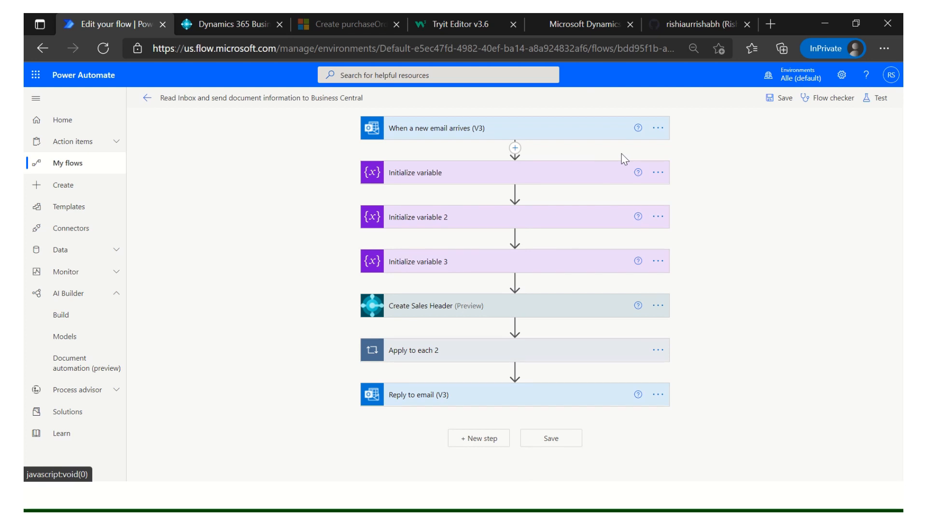
- Examine the settings of the first Initialize variable action and the fields of the Create Sales Header action
click(444, 182)
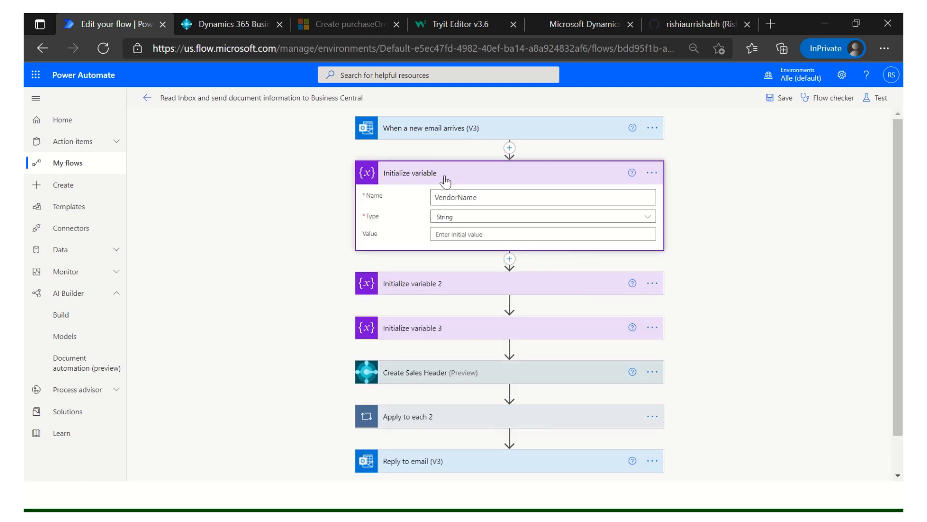
click(395, 180)
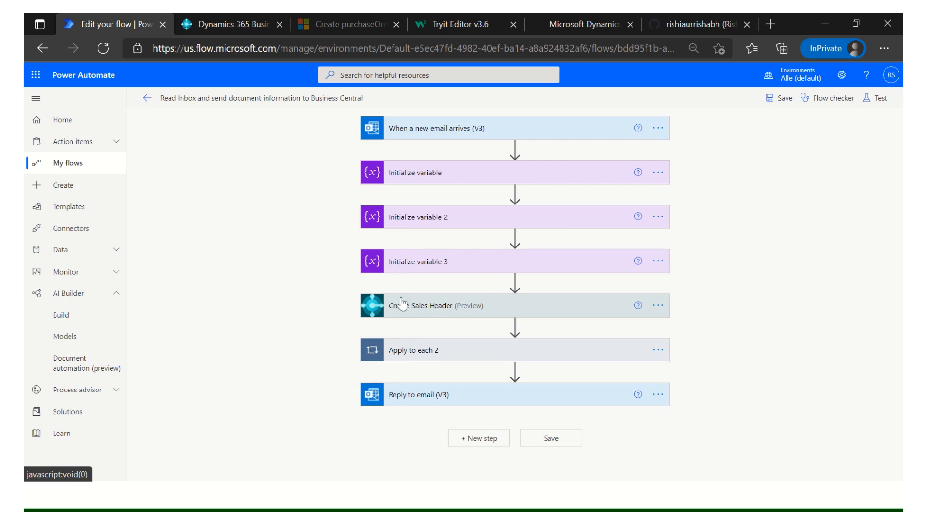
click(461, 313)
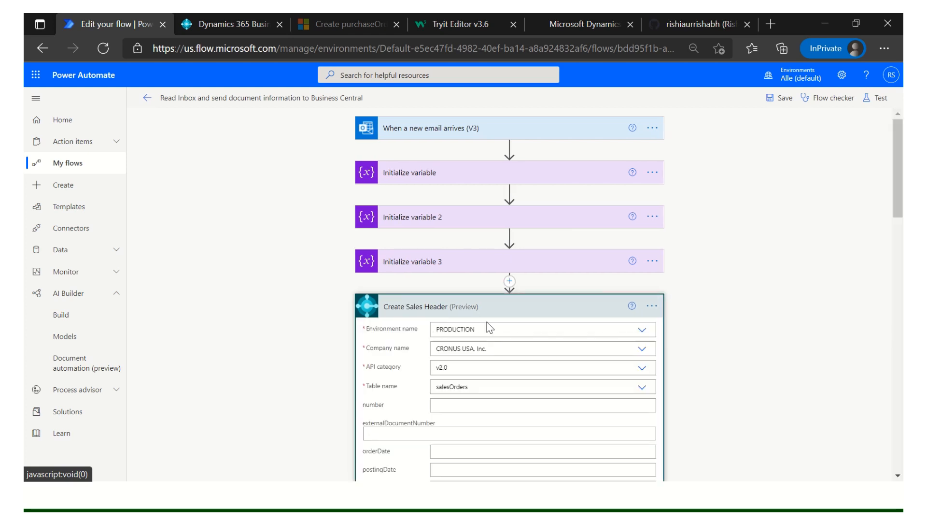
scroll(421, 288, down, 3)
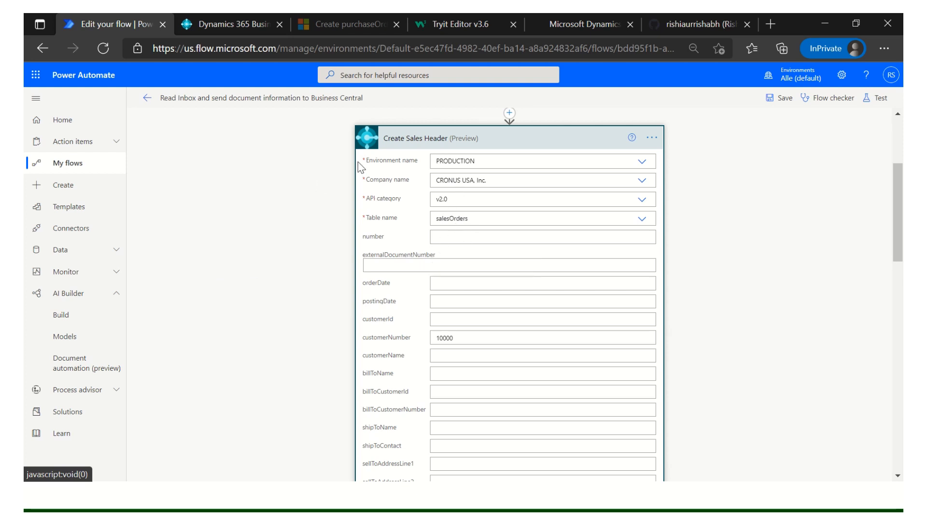
- Switch to the Create purchaseOrders documentation page and examine the JSON body of its example request
click(341, 24)
scroll(231, 346, up, 5)
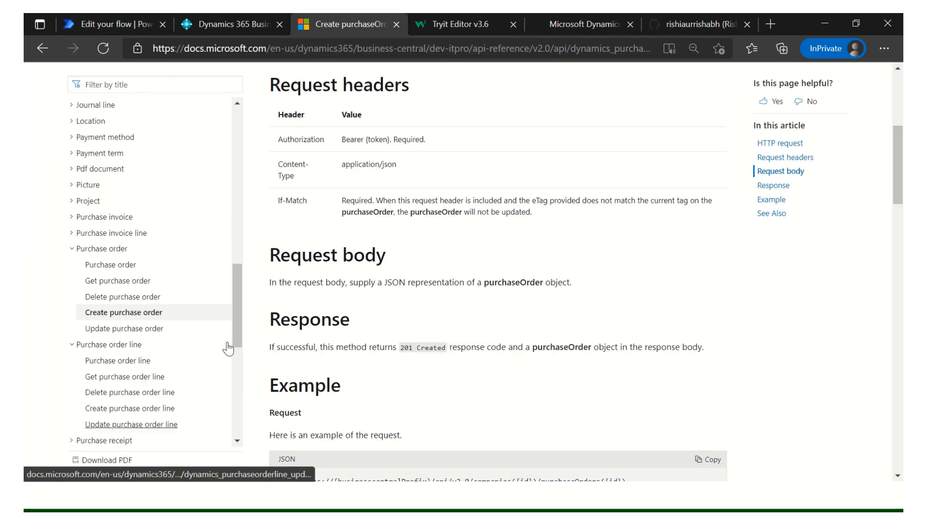
scroll(420, 314, down, 5)
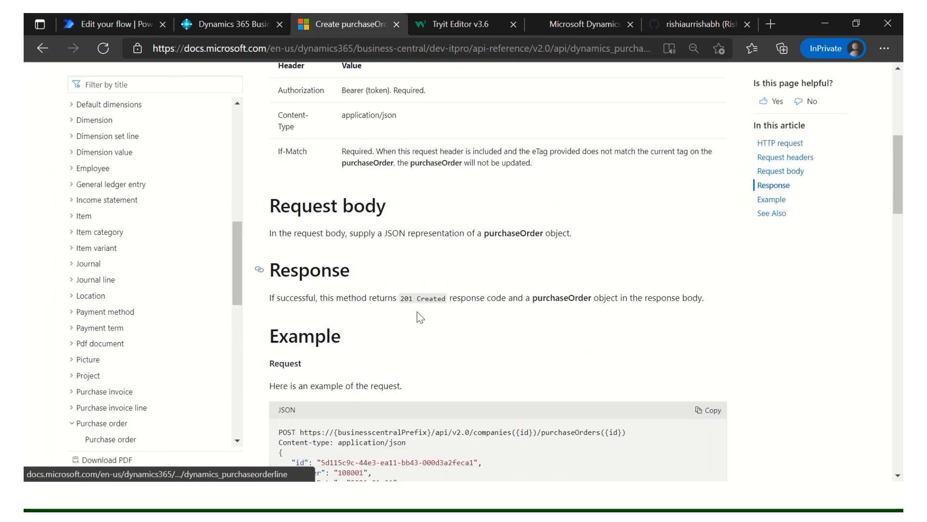
scroll(521, 341, down, 5)
scroll(494, 296, up, 5)
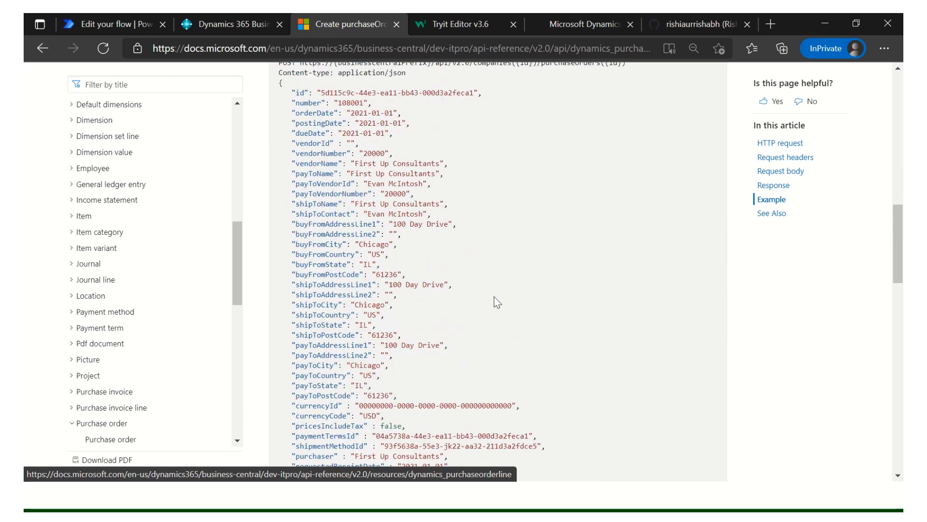
click(265, 53)
scroll(150, 241, up, 3)
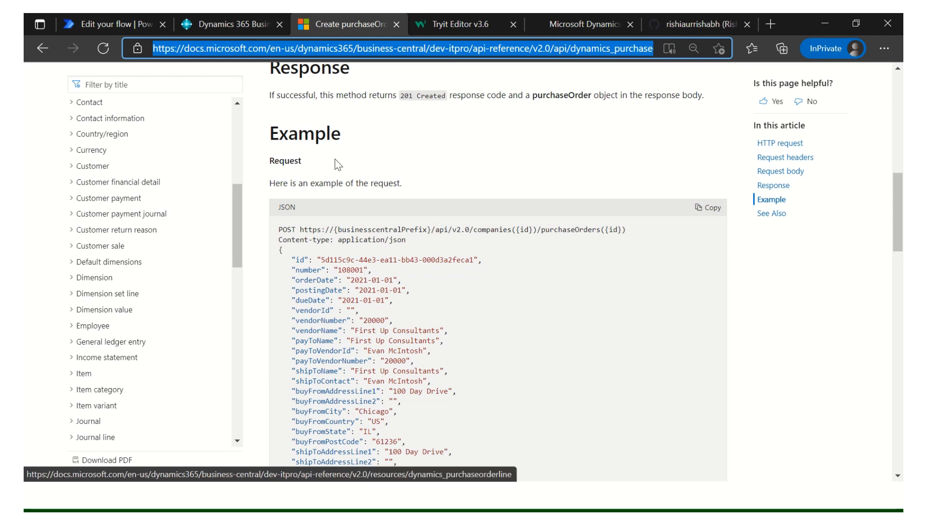
scroll(382, 167, down, 12)
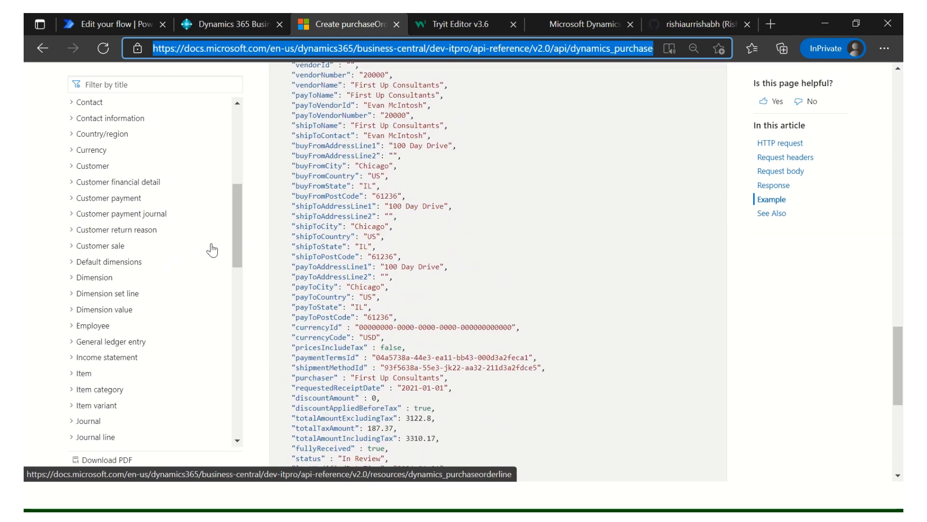
- Collapse the Purchase order and Purchase order line topics and open the Create sales order article under Sales order
drag(233, 212, 233, 299)
click(71, 217)
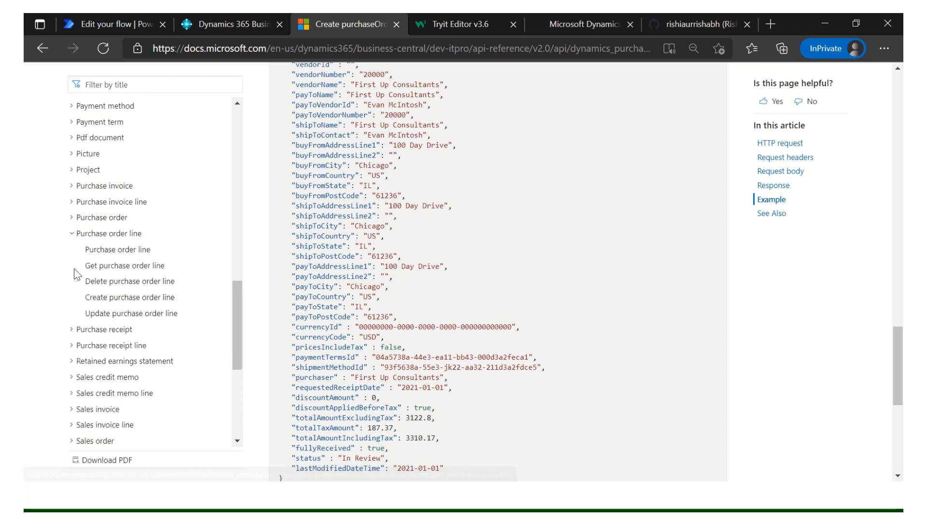
click(71, 234)
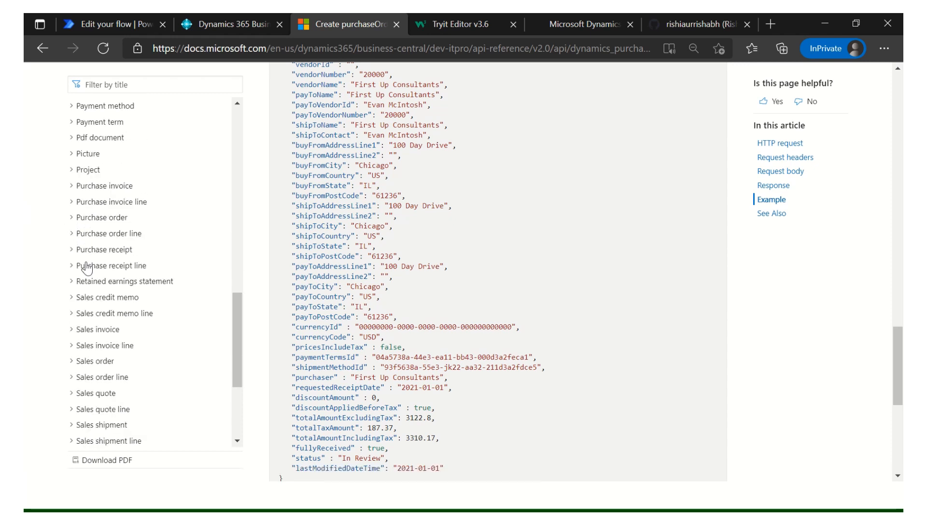
scroll(85, 295, down, 1)
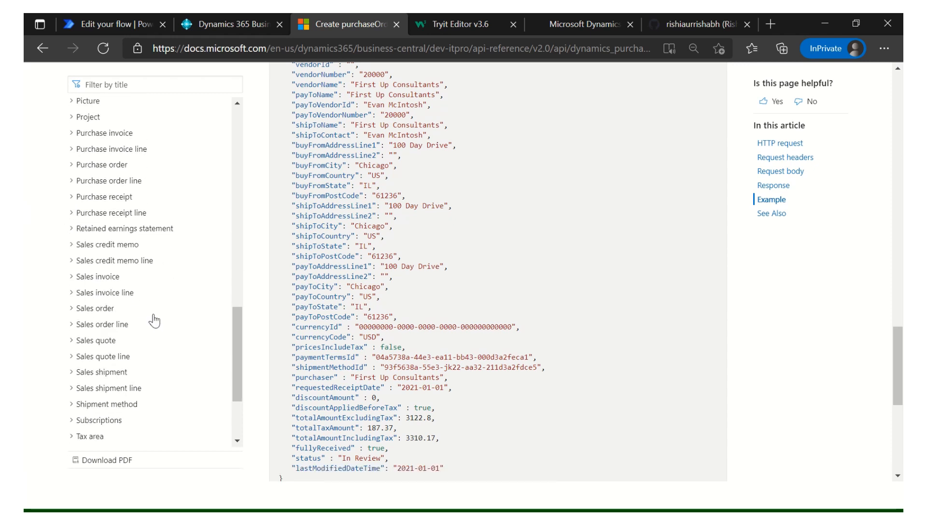
click(91, 309)
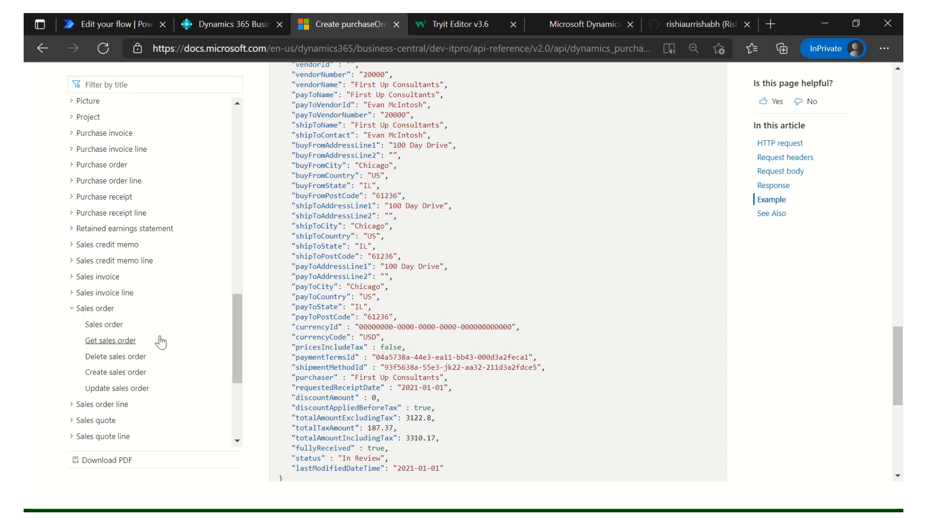
click(120, 373)
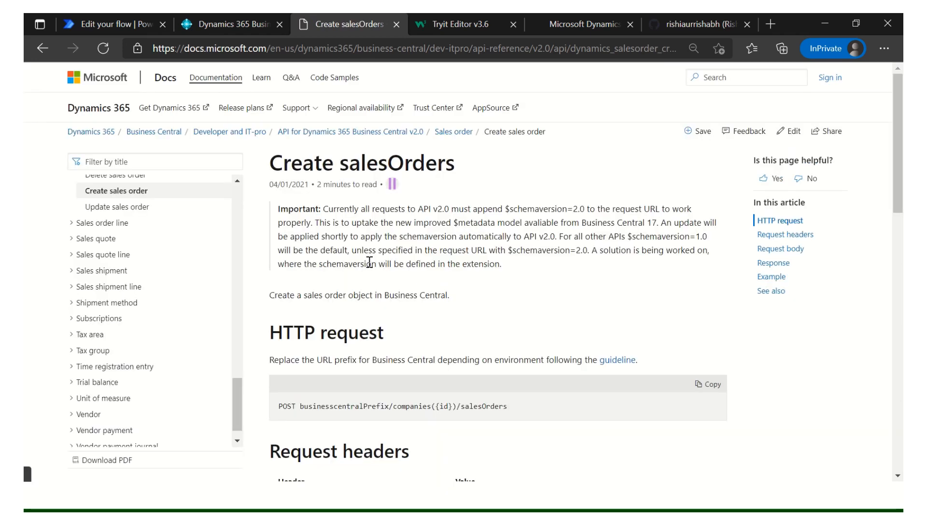
- Examine the JSON body of the example request in the Create salesOrders article, including the currency code and payment terms fields
scroll(431, 285, down, 5)
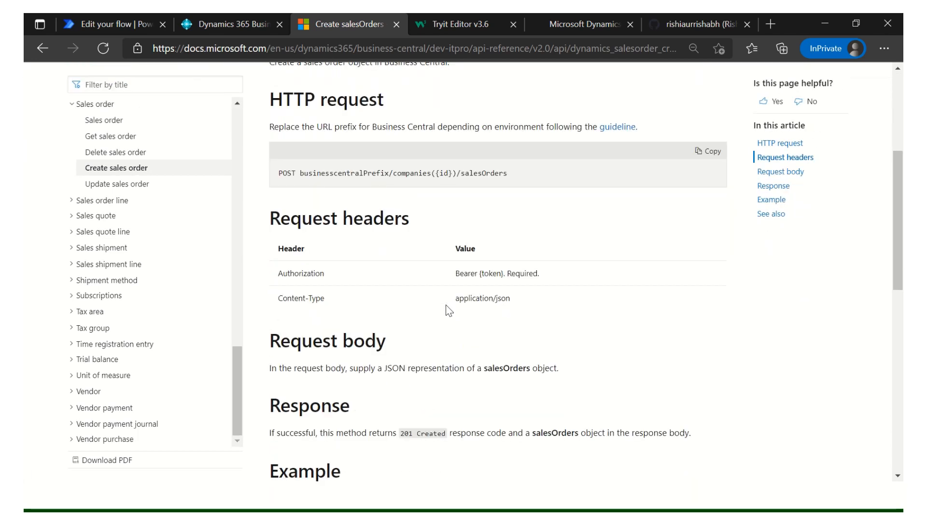
scroll(448, 309, down, 7)
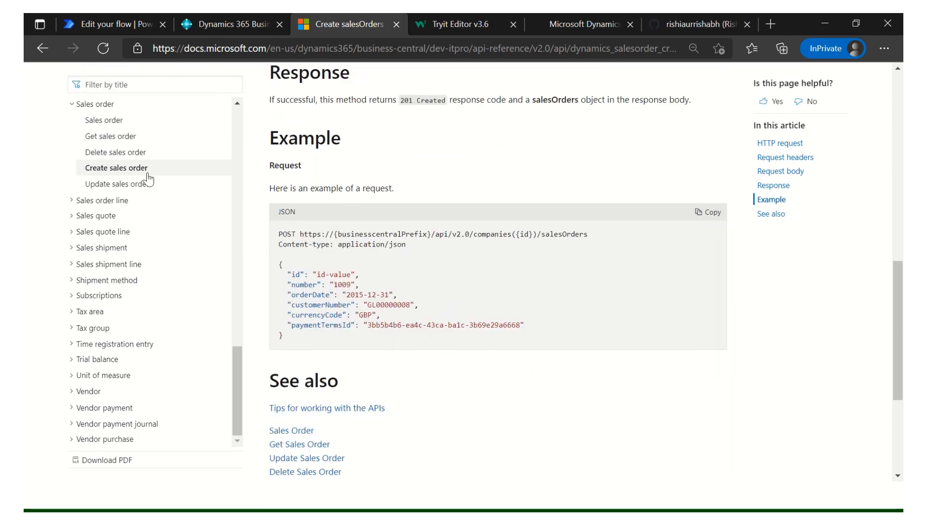
drag(280, 265, 416, 341)
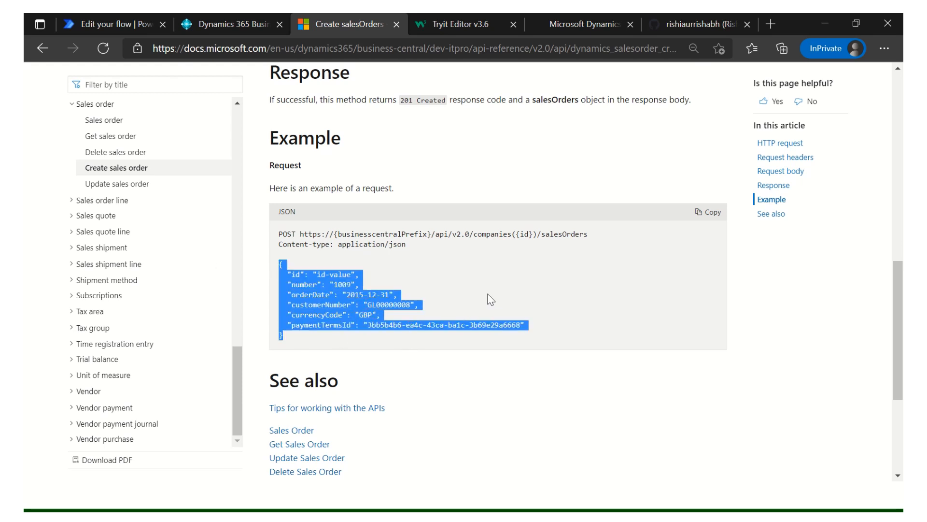
click(540, 290)
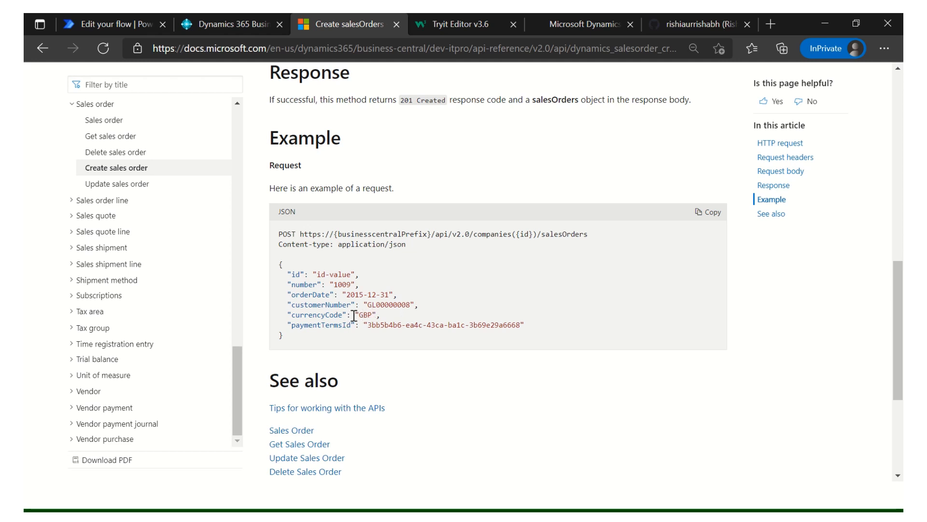
drag(296, 315, 434, 338)
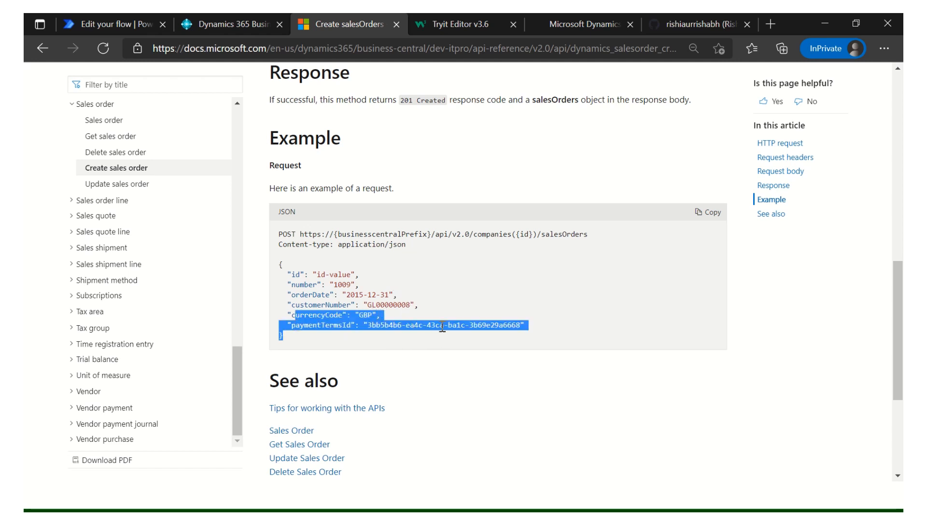
click(420, 302)
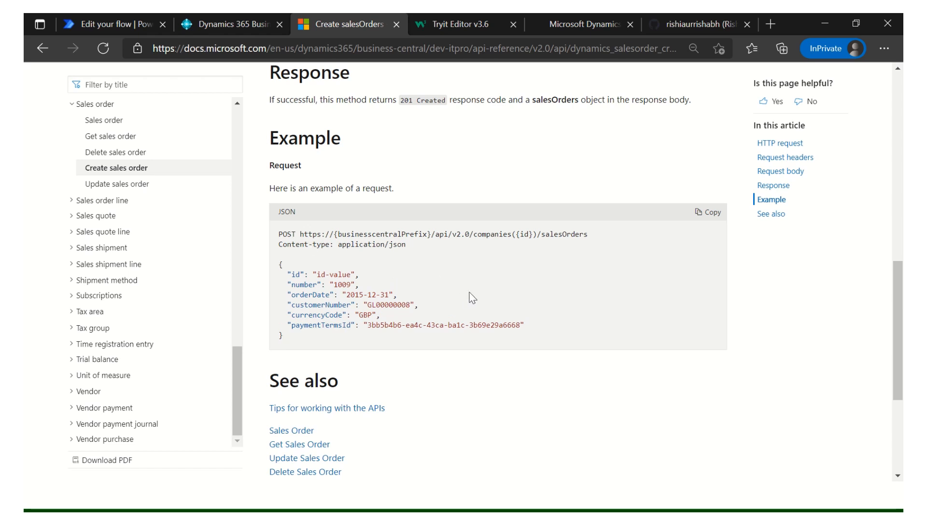
scroll(480, 294, down, 3)
scroll(480, 294, up, 3)
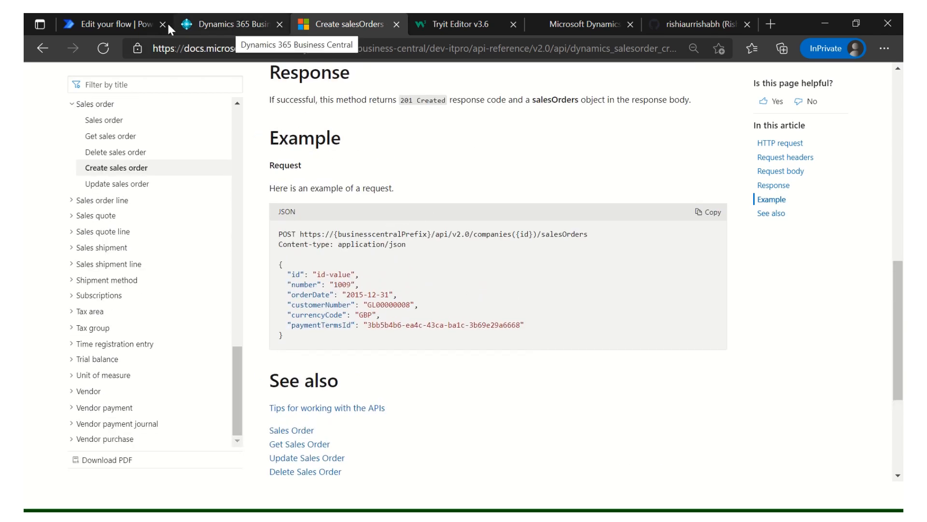
- Switch back to the flow and examine the environment name and table name choices of the Create Sales Header action
click(103, 25)
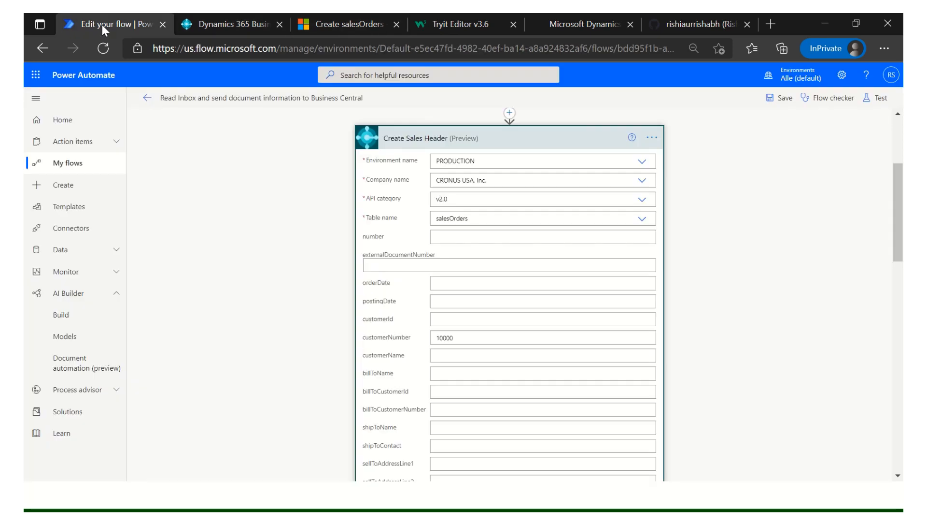
click(483, 162)
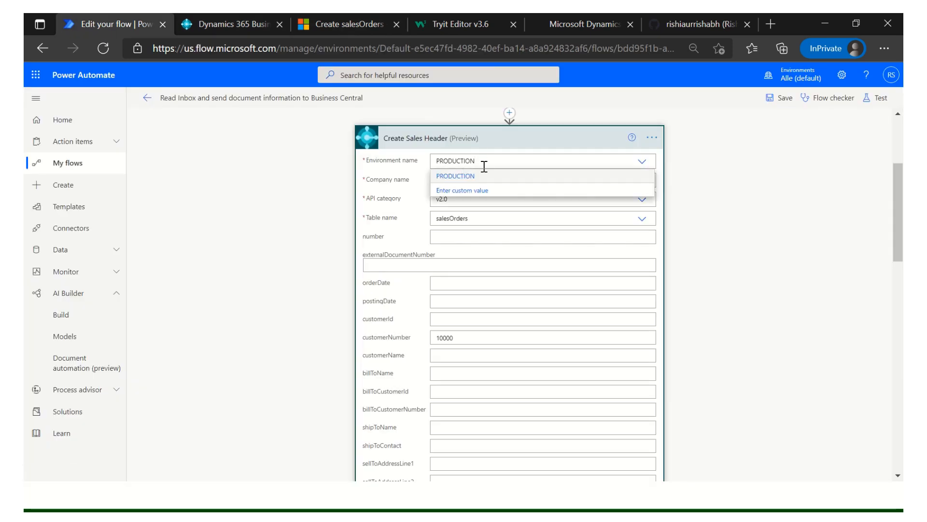
click(482, 202)
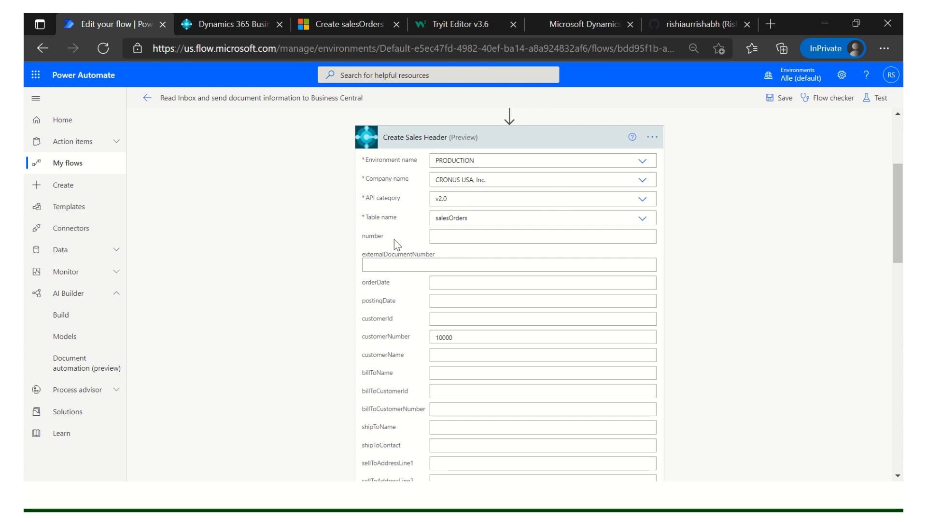
click(474, 219)
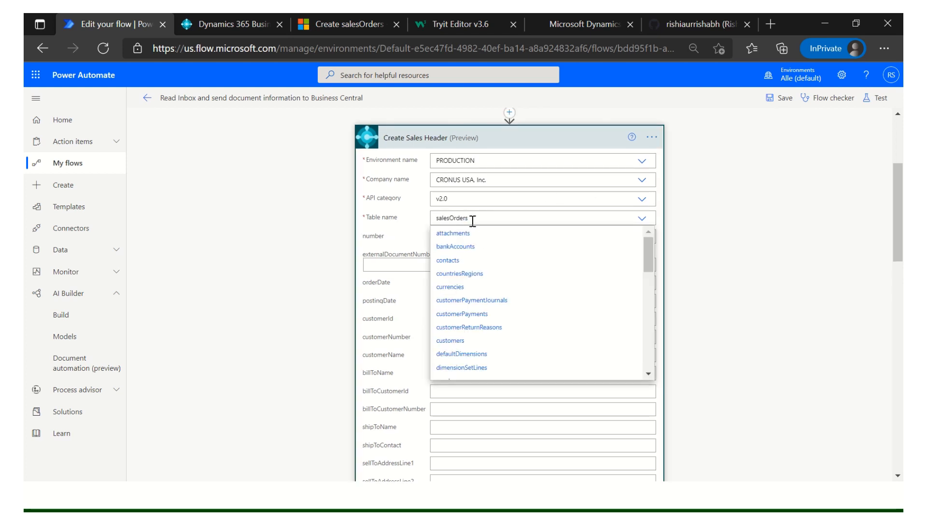
- Compare the salesOrders endpoint in the documentation's request URL with the table name in Create Sales Header, and close the table list
click(338, 27)
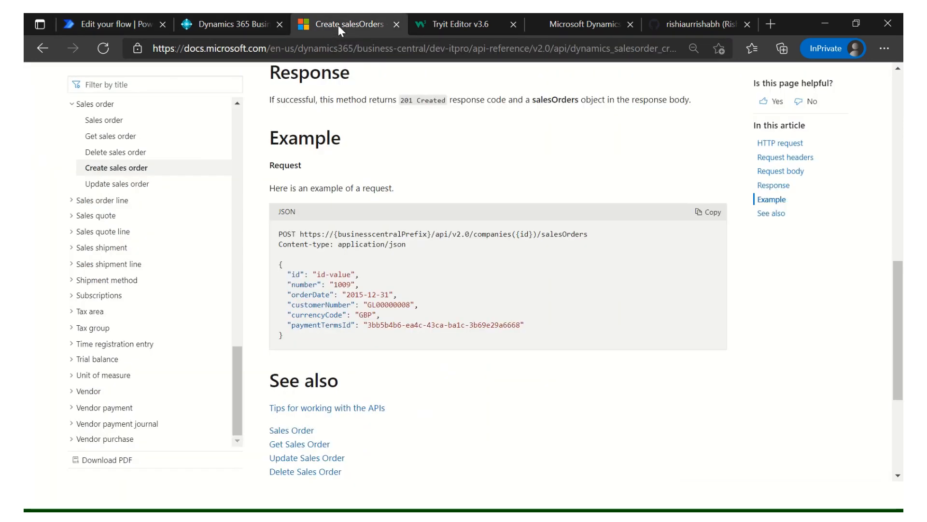
double_click(564, 237)
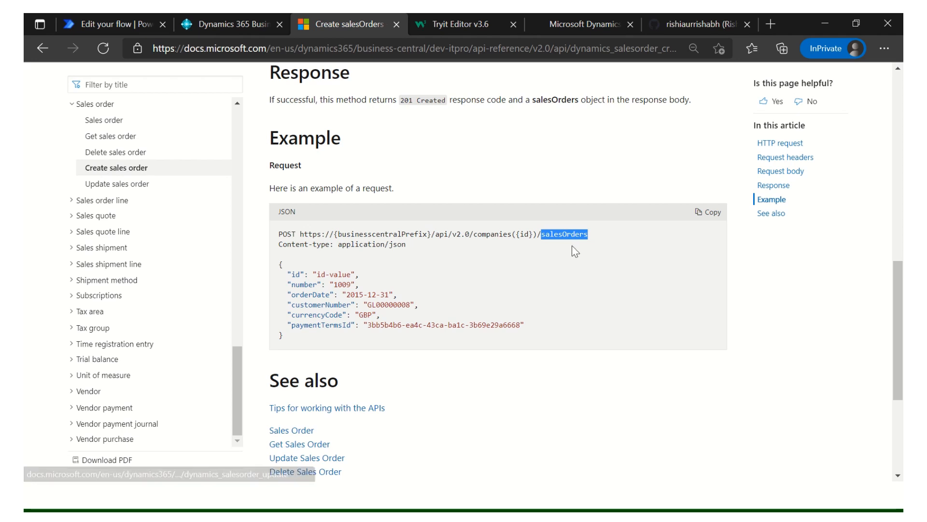
click(121, 24)
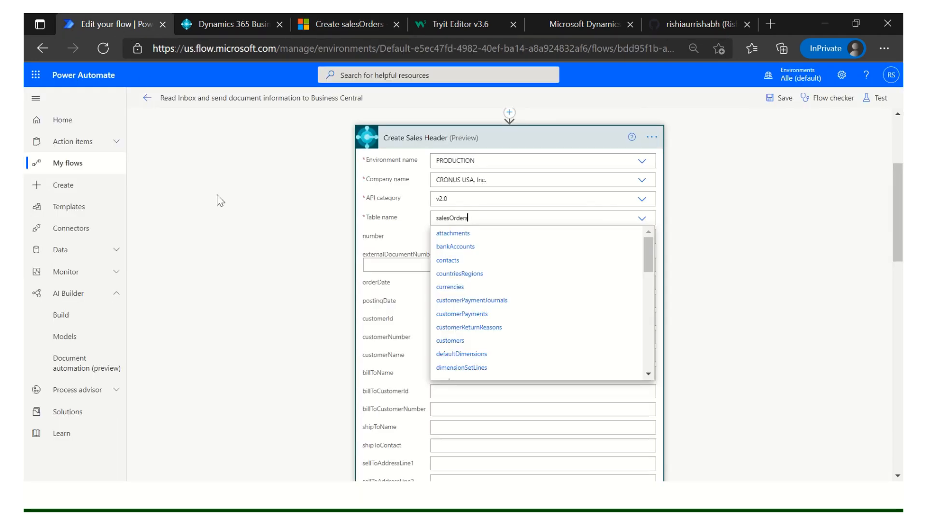
click(412, 265)
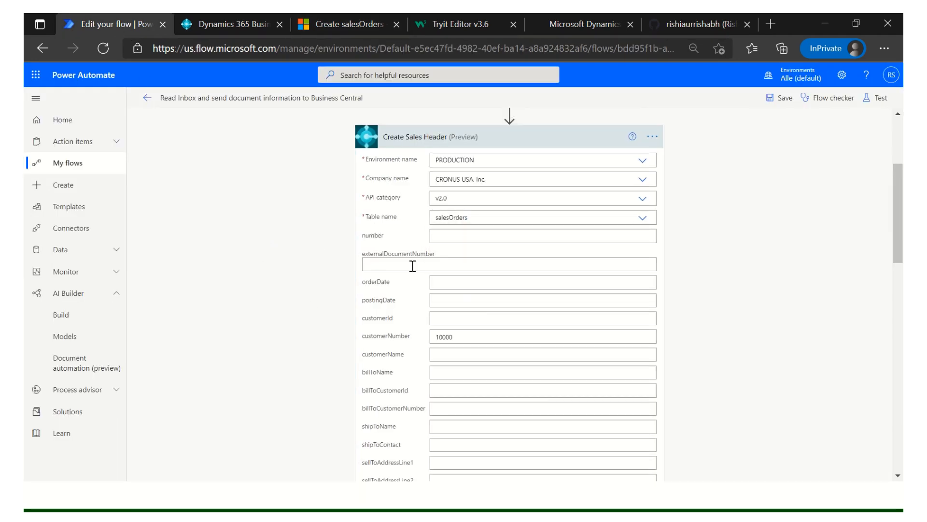
- Examine the customerNumber value and the remaining fields of the Create Sales Header action, and collapse it
scroll(450, 337, down, 10)
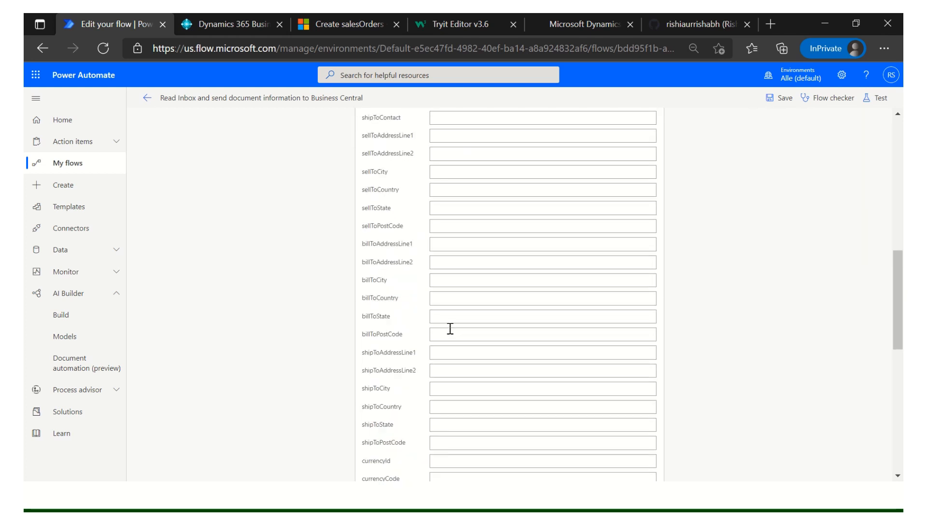
scroll(455, 323, up, 10)
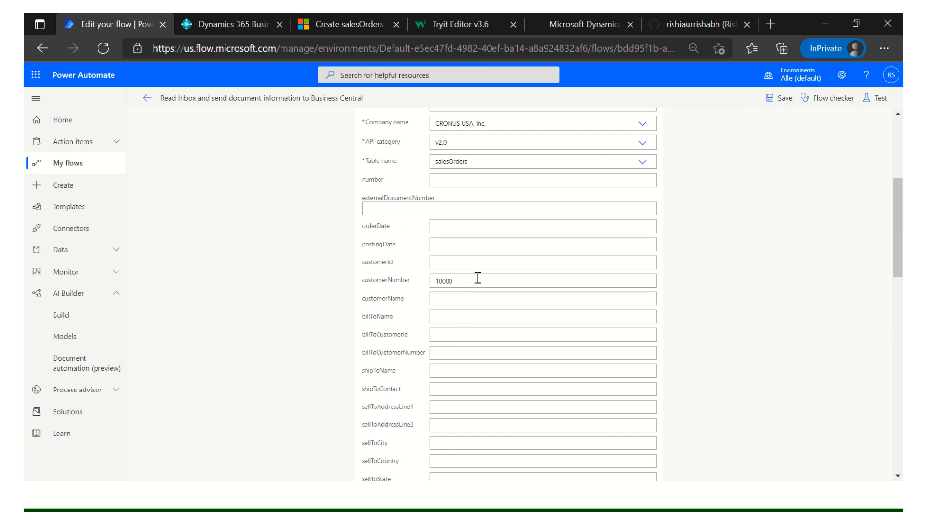
click(464, 281)
drag(453, 281, 419, 284)
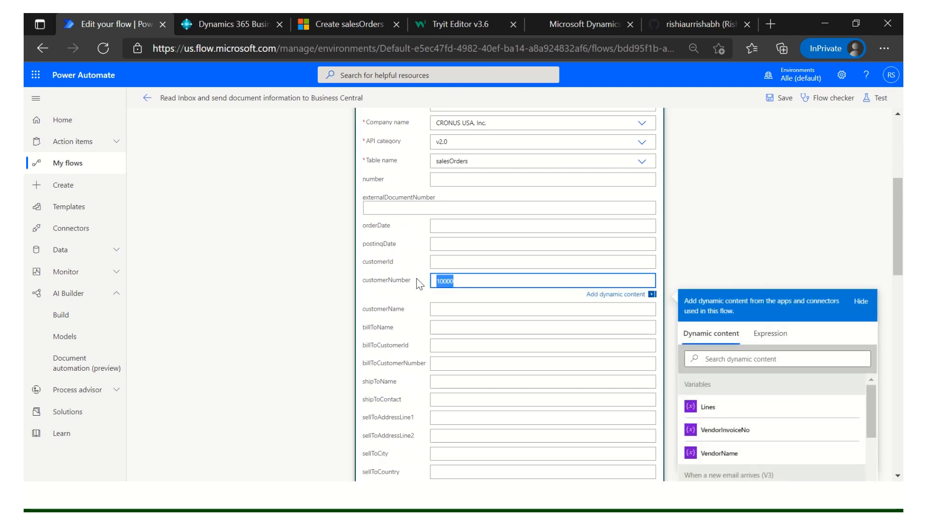
scroll(493, 292, down, 10)
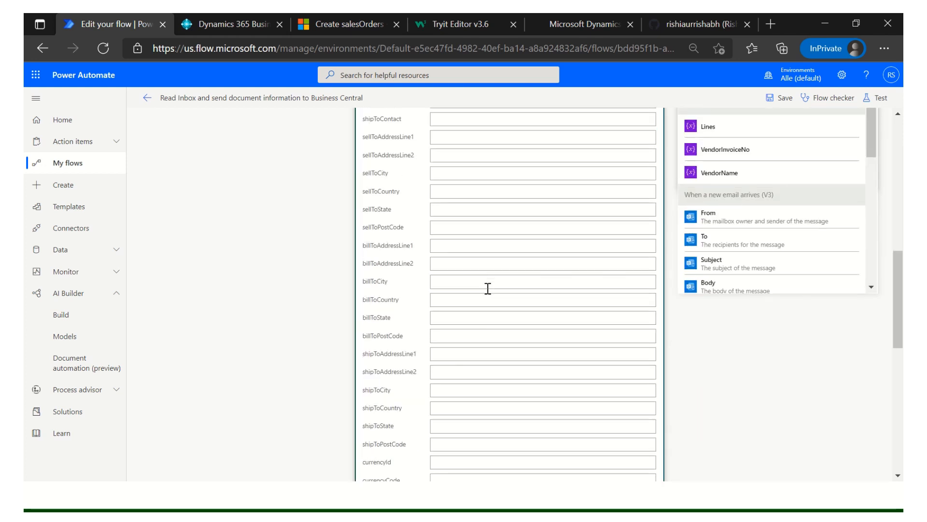
scroll(488, 288, down, 3)
scroll(488, 288, up, 15)
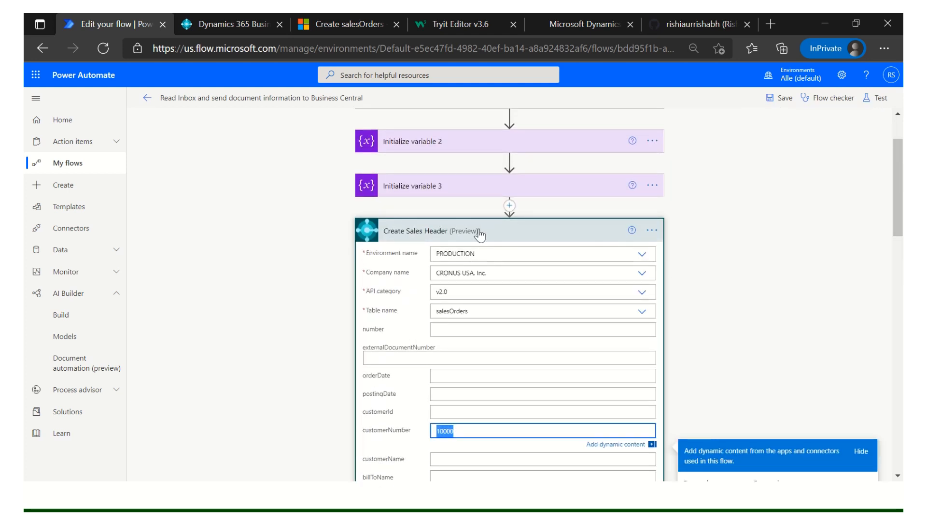
click(479, 234)
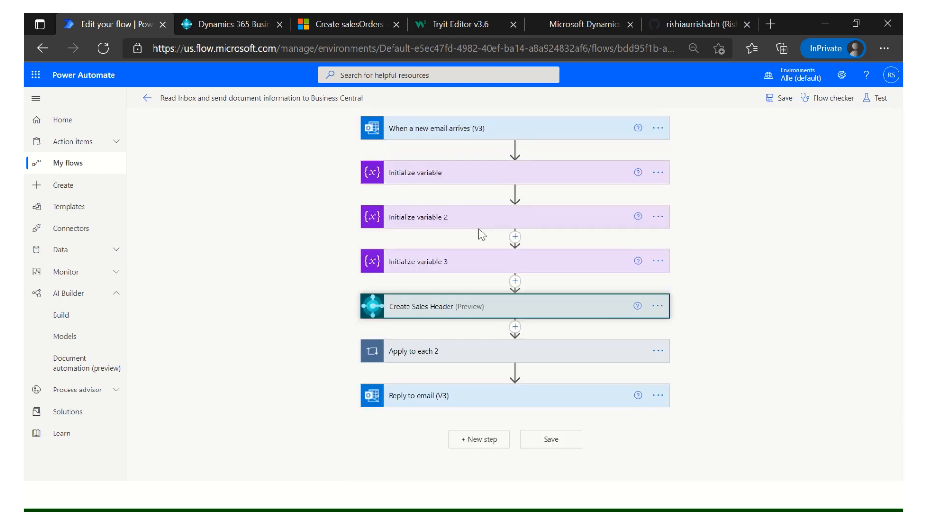
- Expand the Apply to each 2 loop and examine its Attachments input and the actions nested in it
click(428, 348)
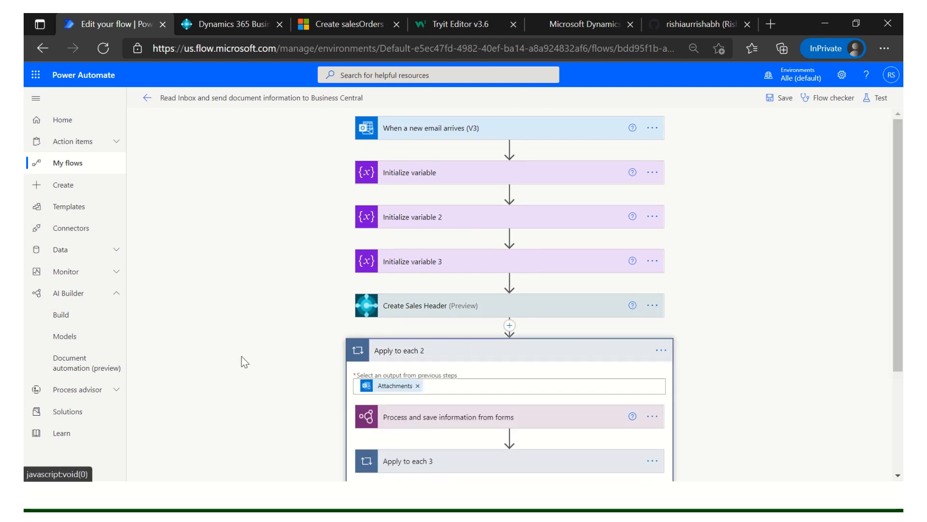
scroll(266, 332, down, 2)
scroll(522, 266, up, 2)
click(436, 385)
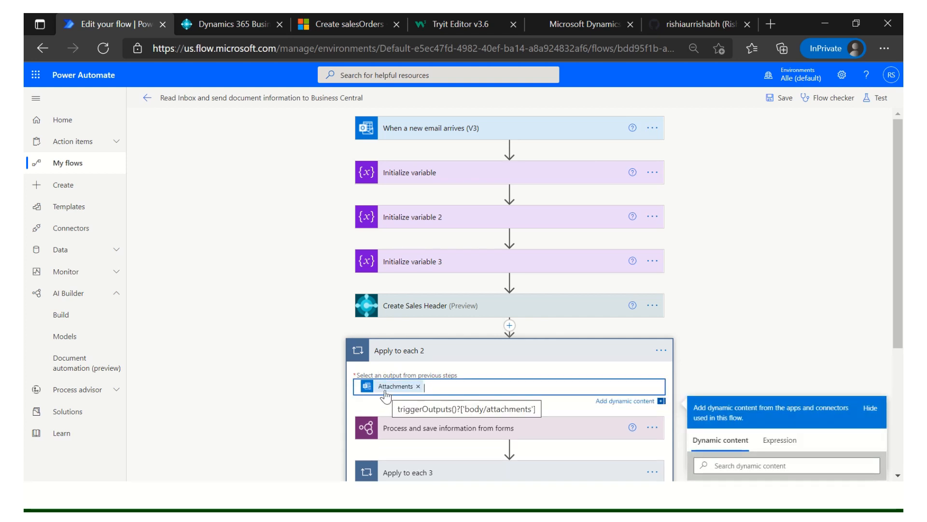
scroll(598, 386, down, 3)
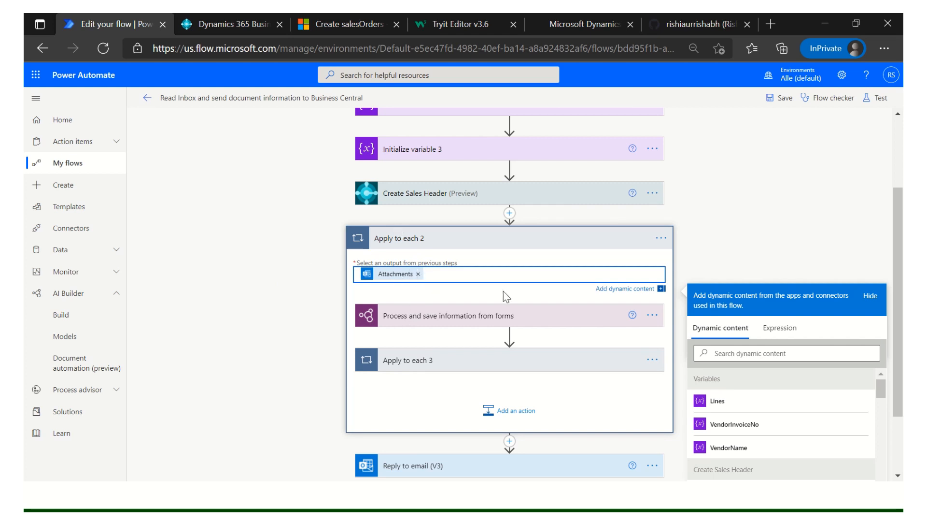
scroll(560, 273, down, 1)
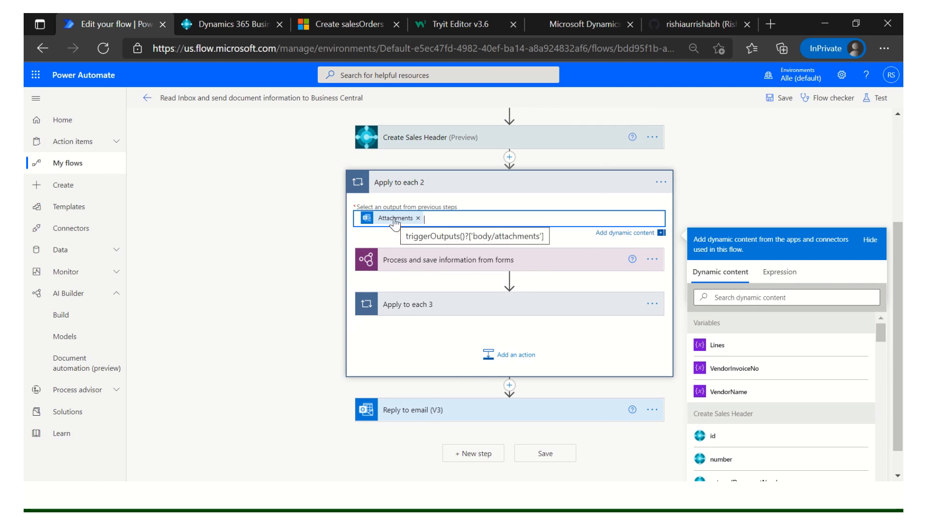
- Expand the Process and save information from forms action and examine its AI model choices, form type and Form value
click(433, 259)
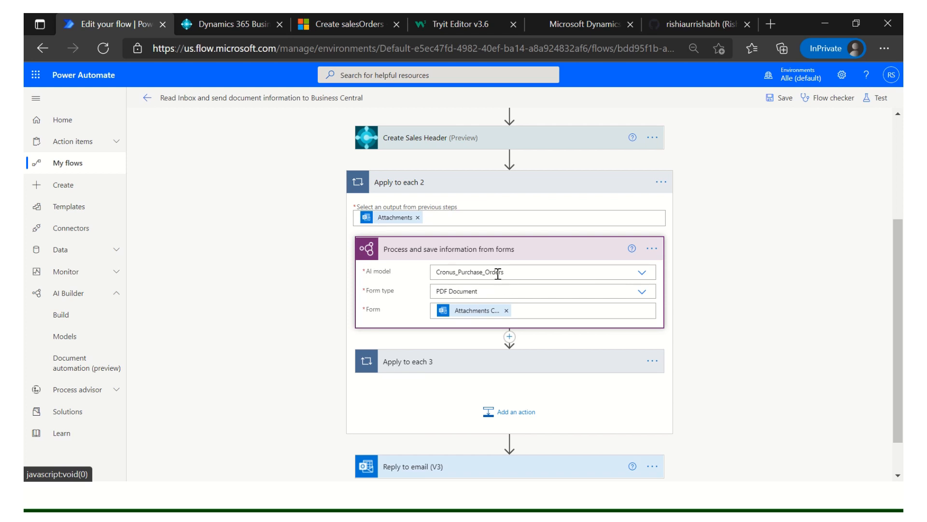
click(517, 269)
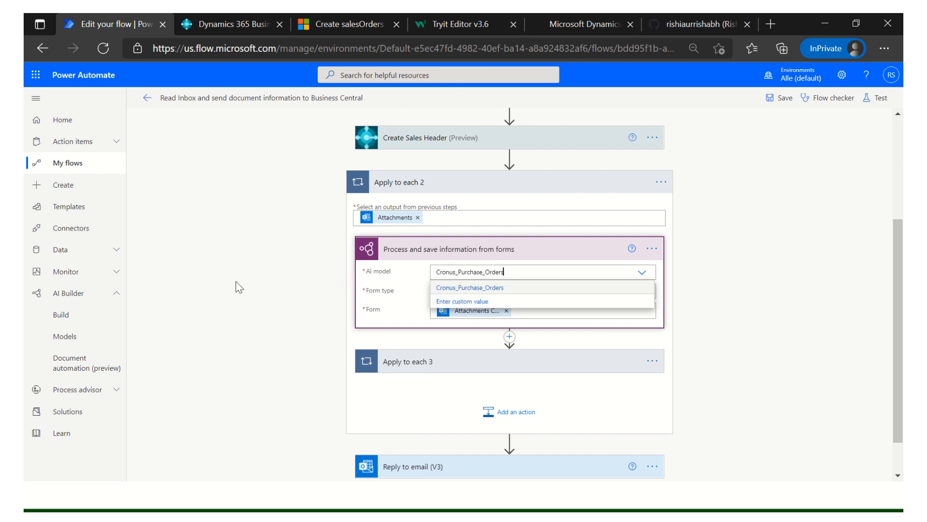
click(364, 298)
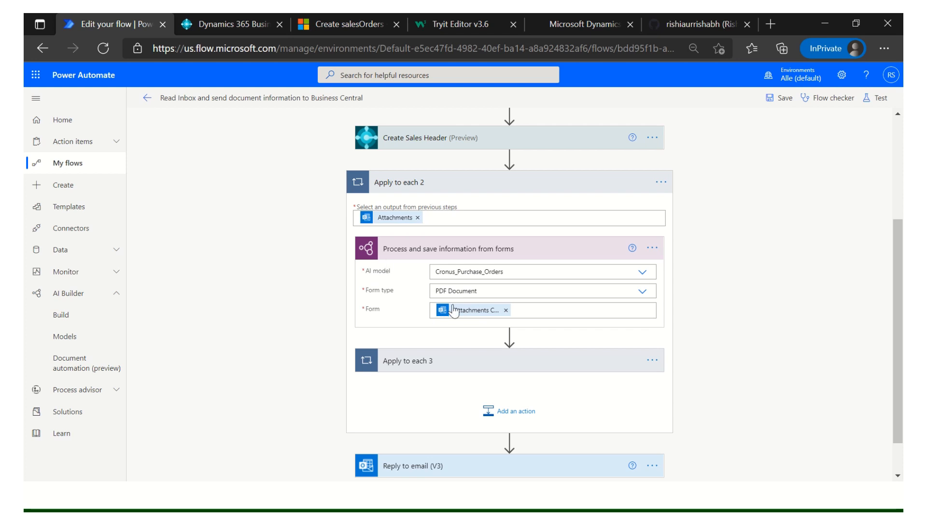
double_click(374, 309)
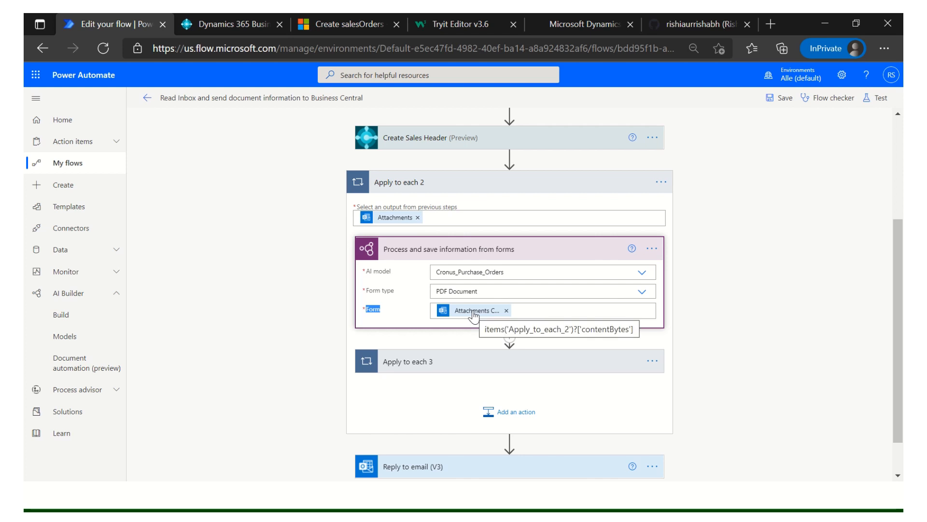
scroll(717, 316, down, 1)
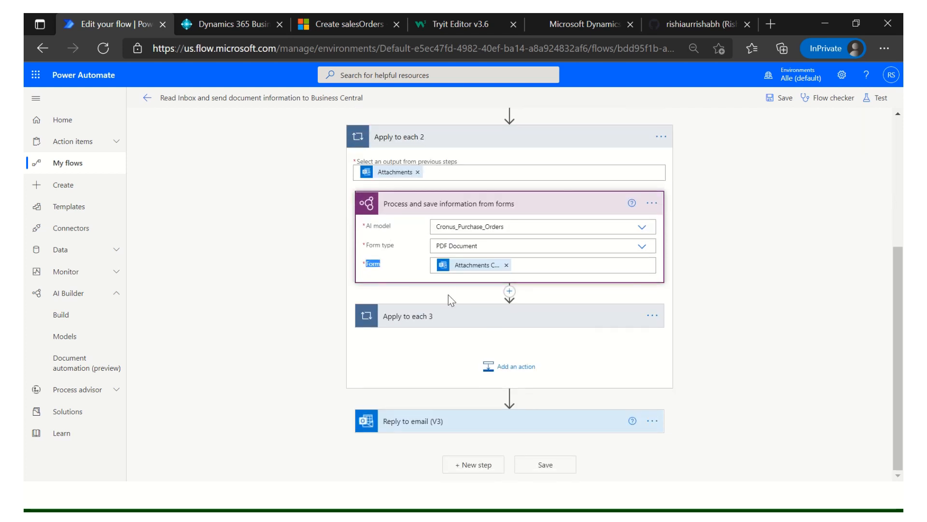
- Expand Apply to each 3 and its Create Sales Line action, and examine the PO_Line_Table input and the table name
click(479, 320)
scroll(480, 371, down, 1)
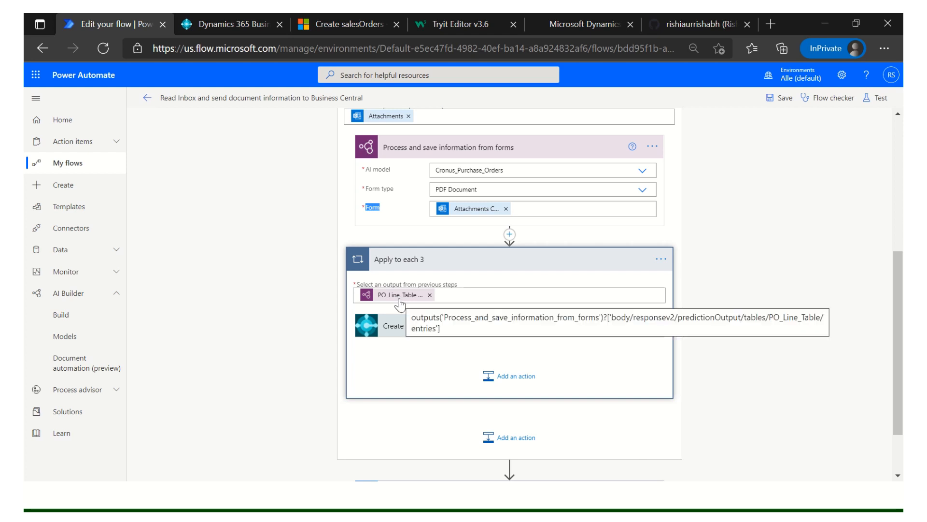
click(418, 327)
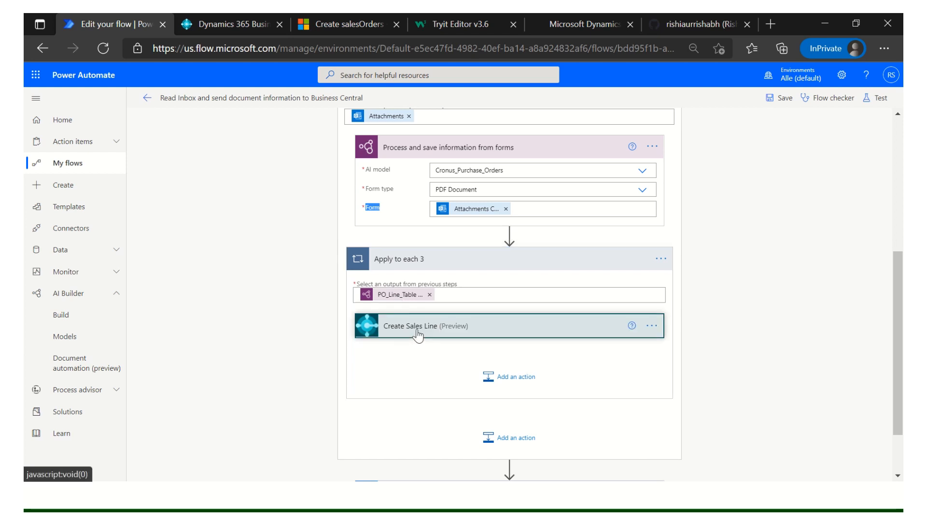
scroll(482, 369, down, 3)
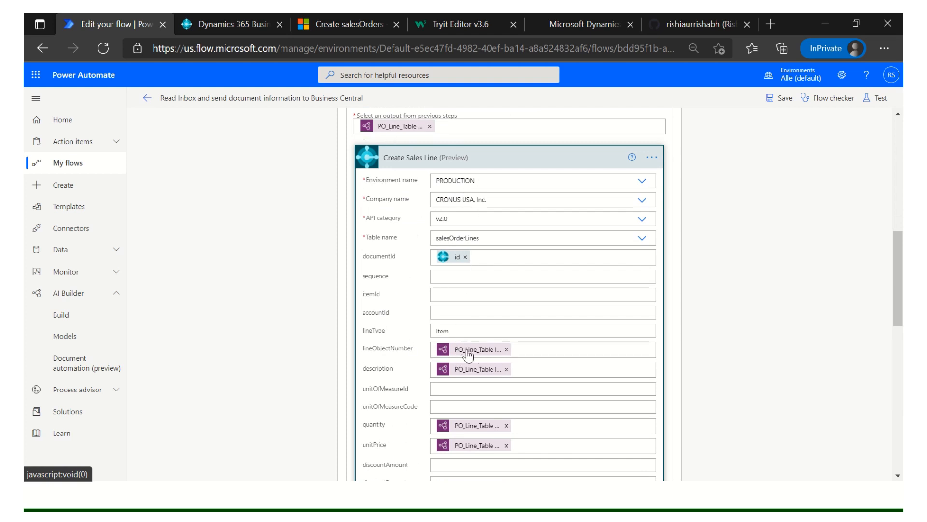
mouse_move(468, 355)
scroll(465, 257, up, 5)
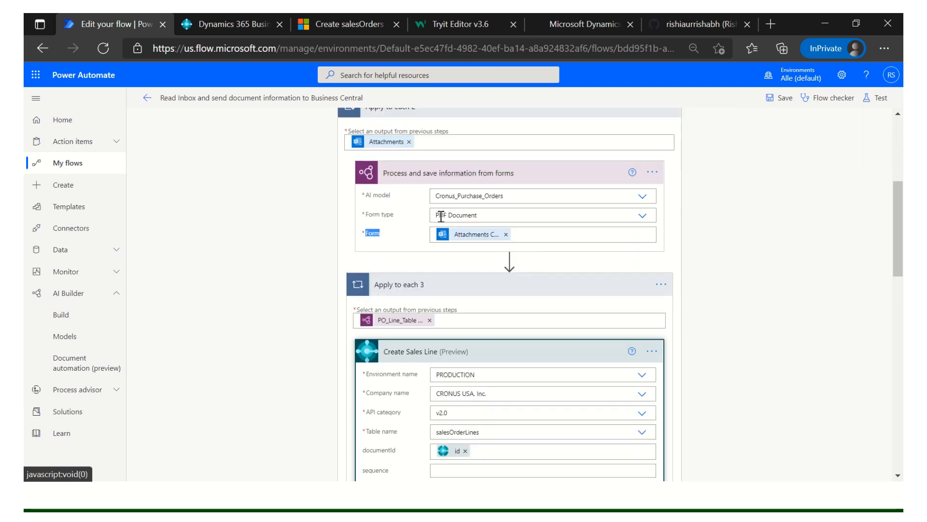
scroll(454, 330, down, 2)
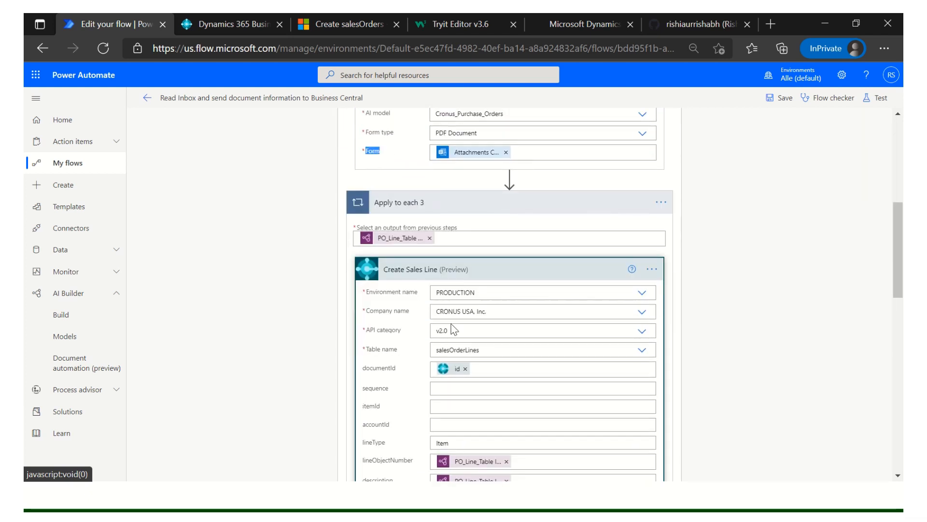
- Examine the documentId value and the line type, item, description, quantity and unitPrice mappings of Create Sales Line
click(480, 367)
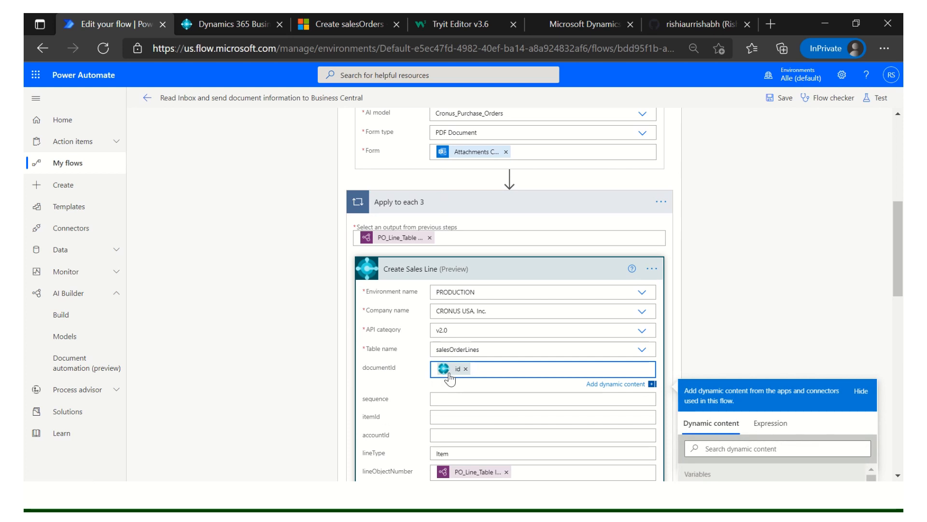
scroll(603, 371, down, 2)
scroll(632, 371, down, 2)
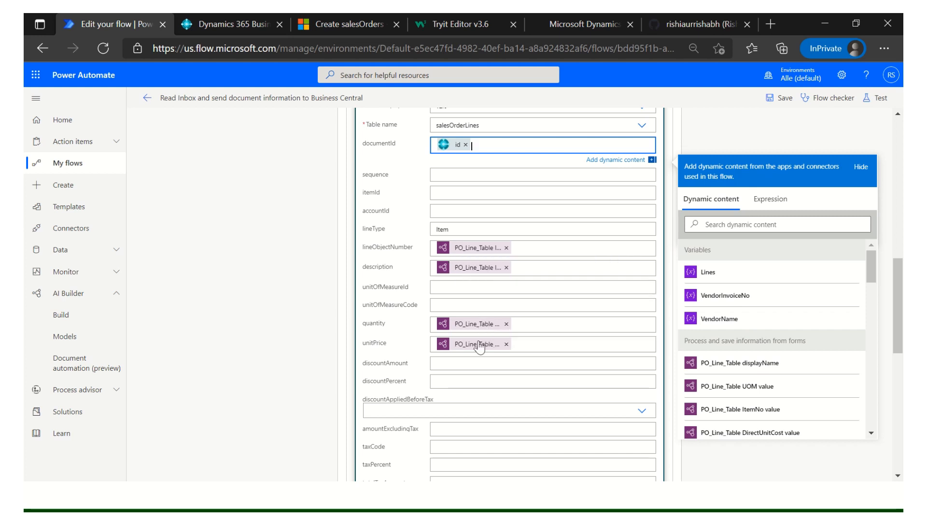
scroll(479, 346, down, 10)
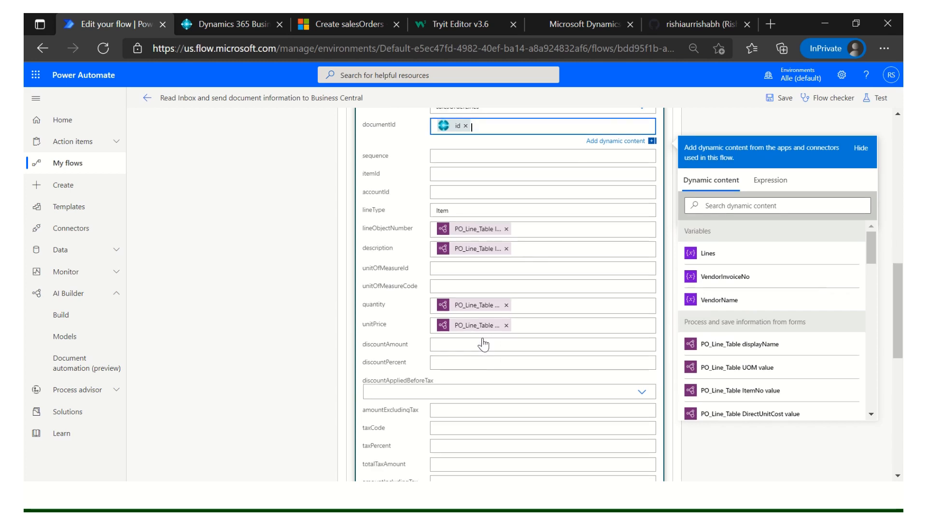
- Review how the form processing action feeds Apply to each 3 and Create Sales Line, and collapse Apply to each 2
scroll(483, 338, up, 7)
scroll(484, 336, up, 10)
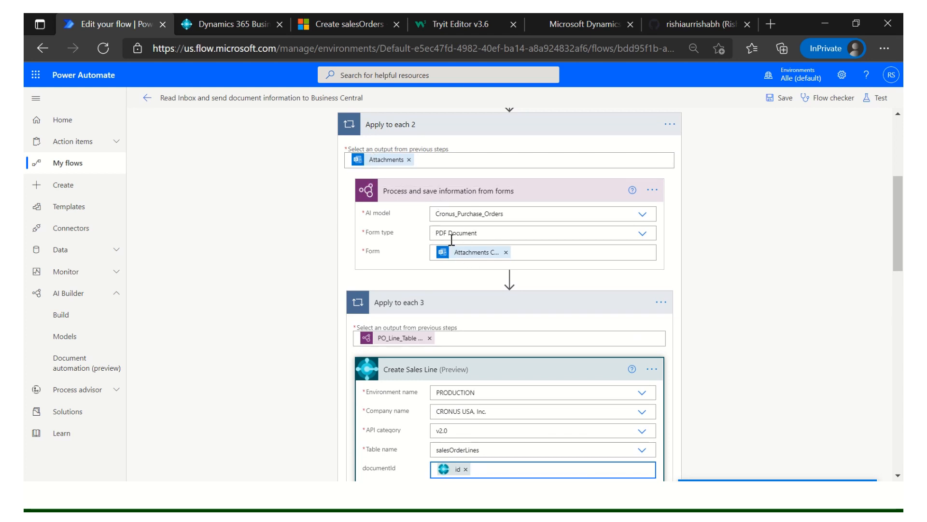
scroll(464, 350, down, 2)
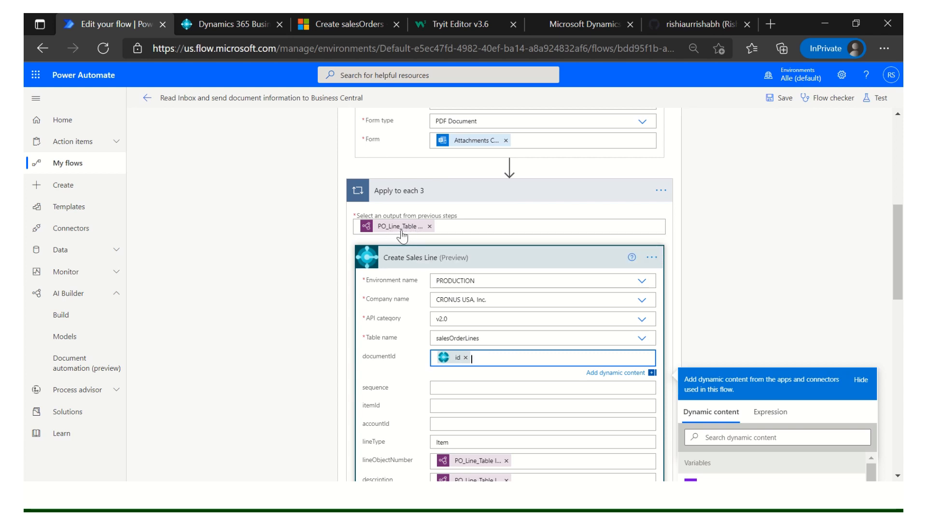
scroll(472, 353, down, 5)
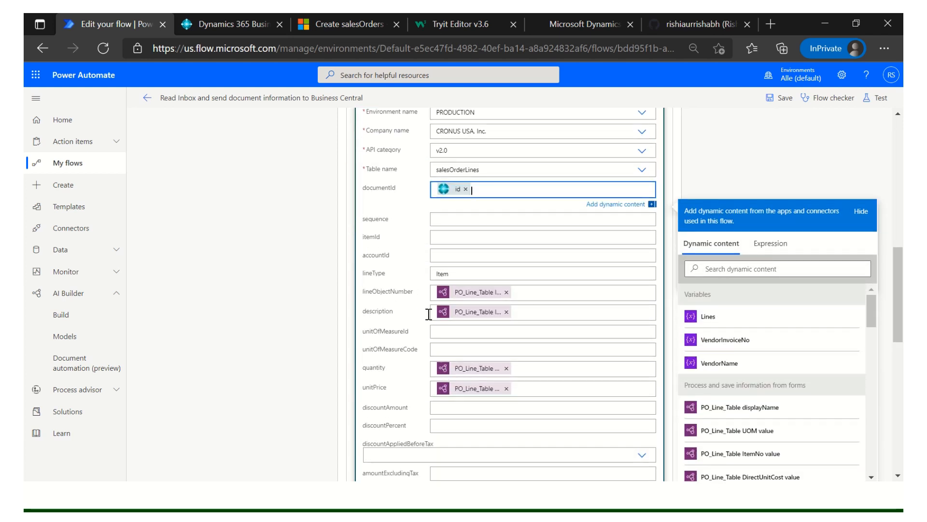
scroll(454, 315, down, 8)
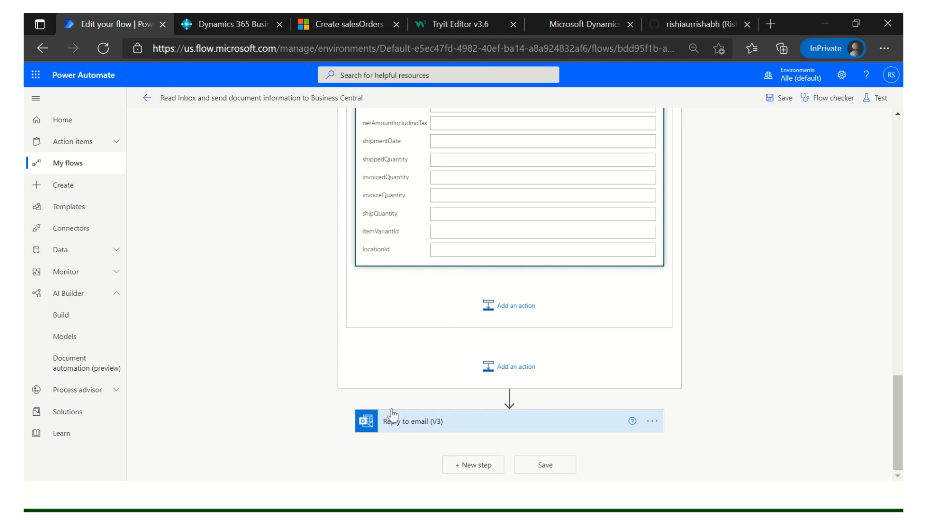
scroll(710, 286, up, 15)
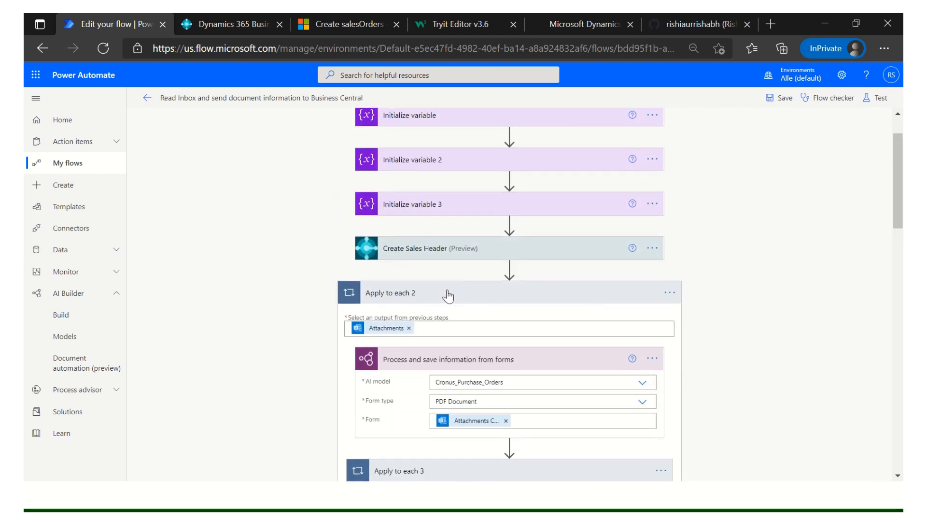
click(442, 293)
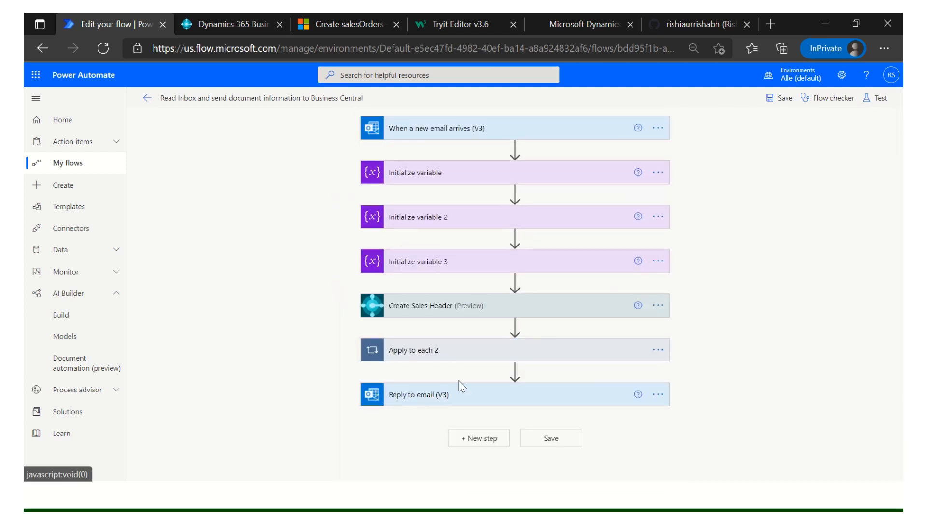
- Expand Reply to email (V3) and insert another Office 365 Outlook Reply to email (V3) action after Apply to each 2
click(424, 397)
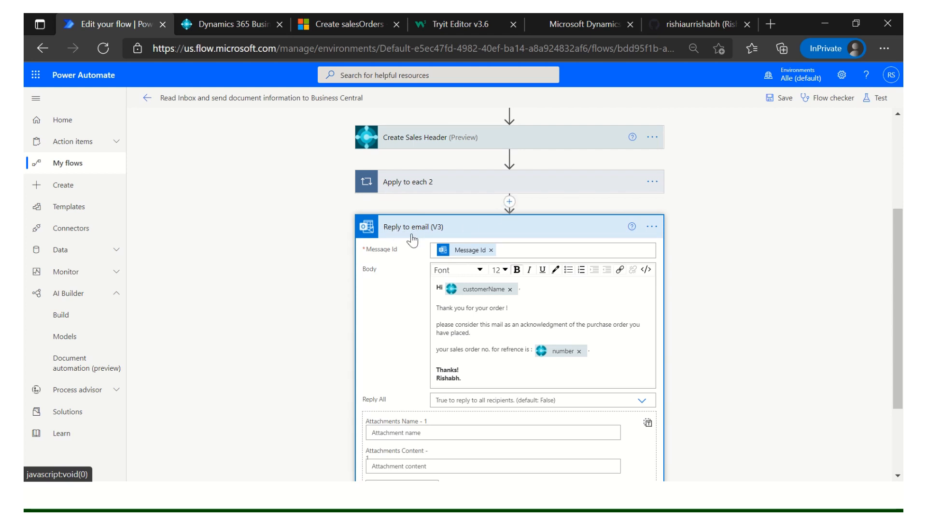
click(509, 202)
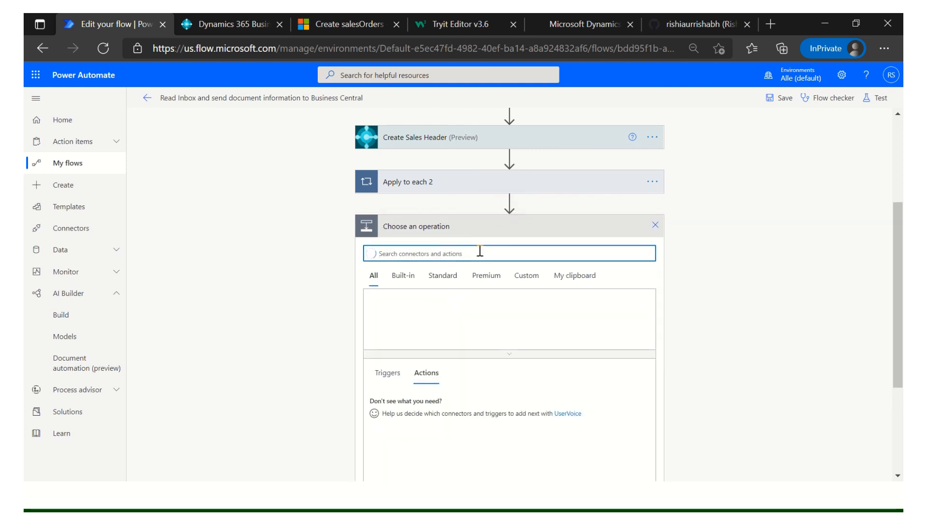
text(outllok)
key(ctrl+a)
text(outlook)
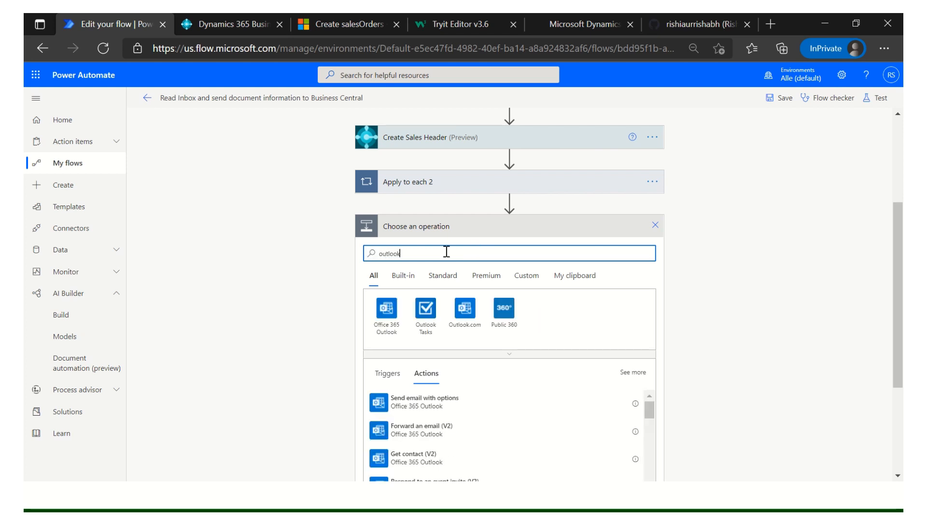
click(395, 311)
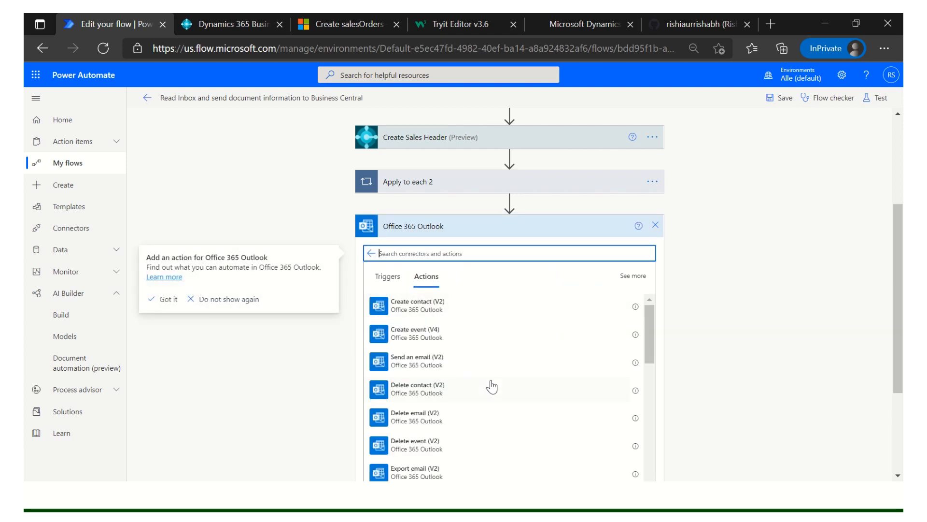
text(reply)
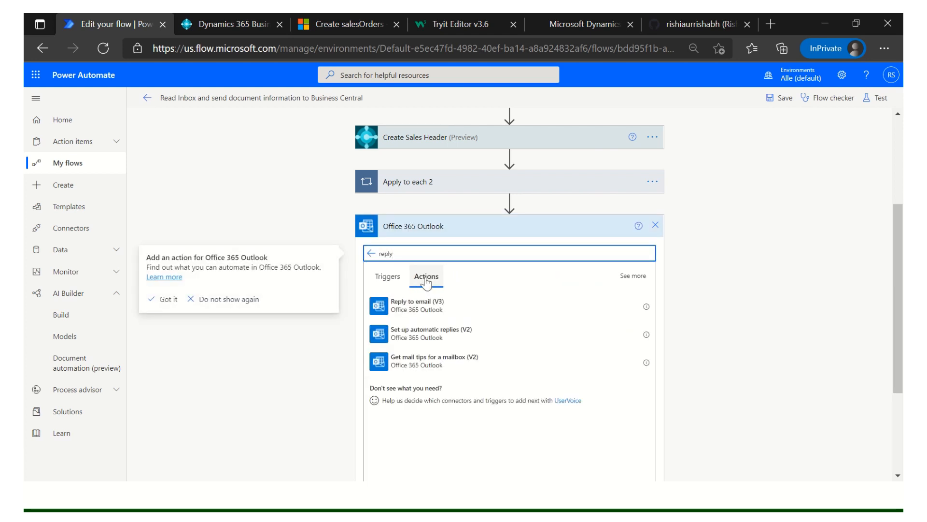
click(412, 313)
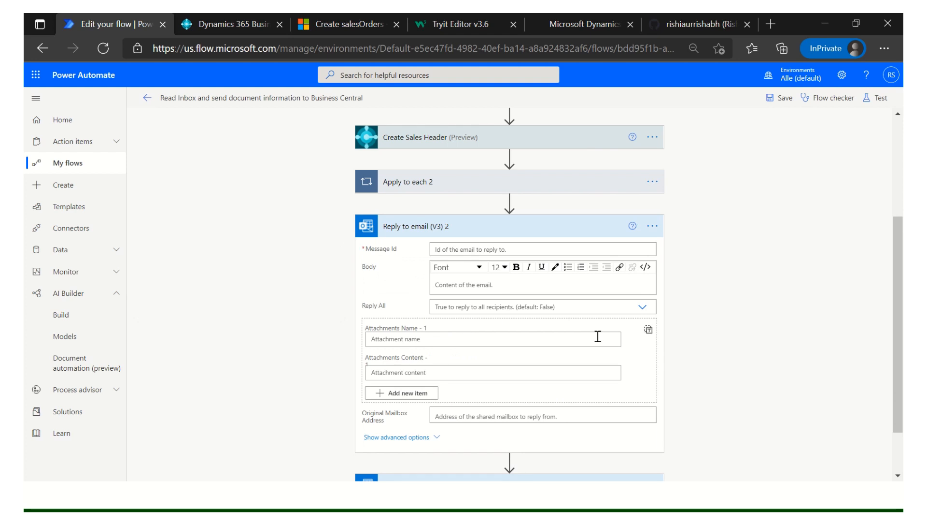
- Delete the newly inserted empty Reply to email action from the flow
click(653, 226)
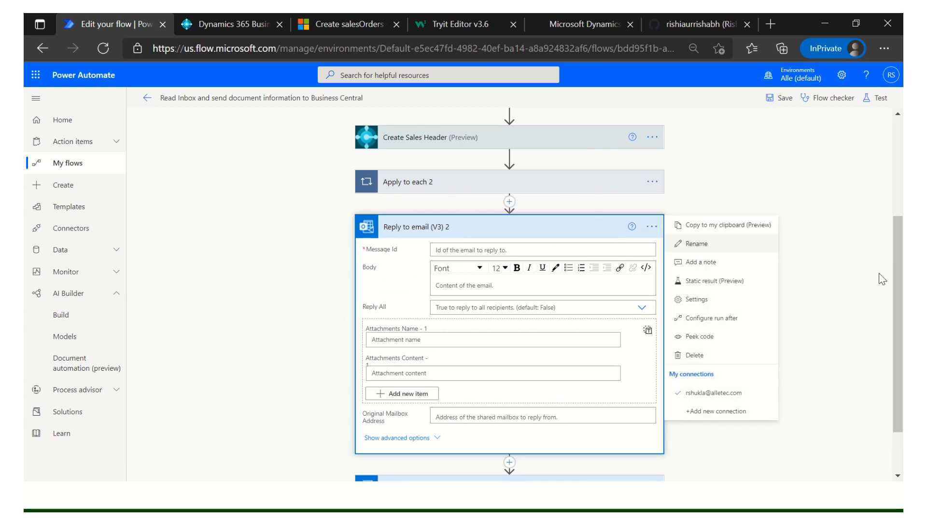
click(714, 359)
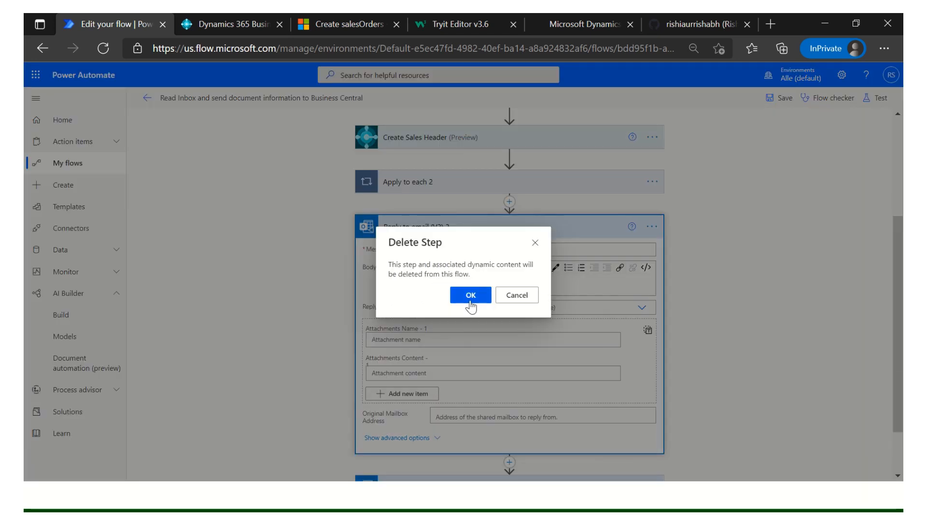
click(472, 296)
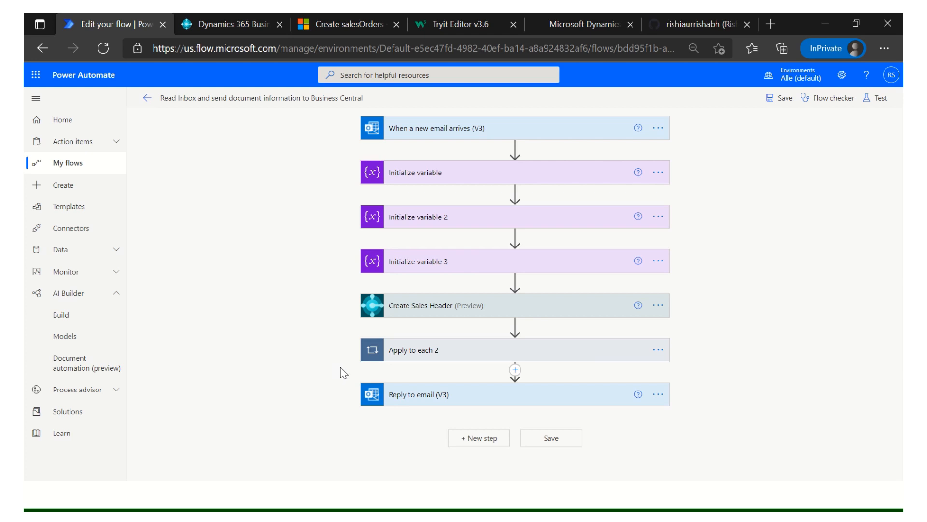
- Expand the Reply to email (V3) action and relate its Message Id value to the When a new email arrives (V3) trigger
click(471, 396)
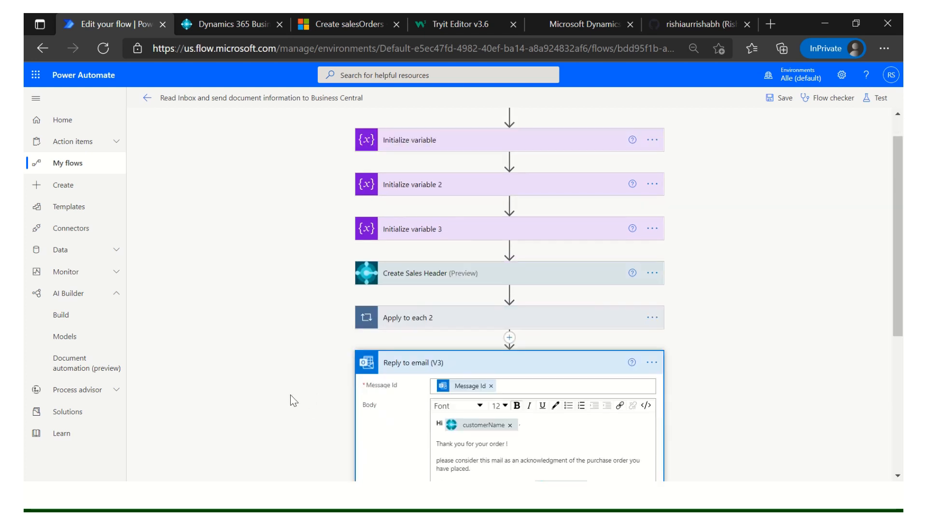
scroll(289, 400, down, 5)
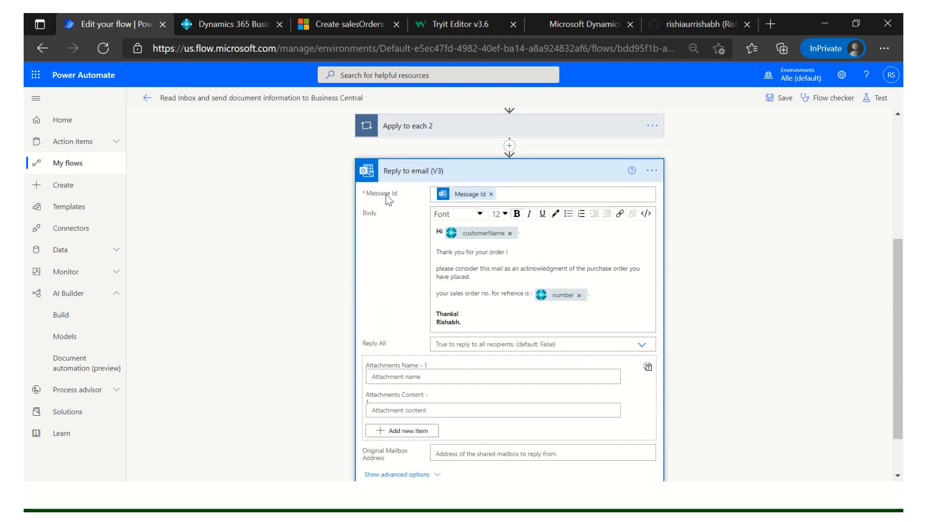
click(525, 199)
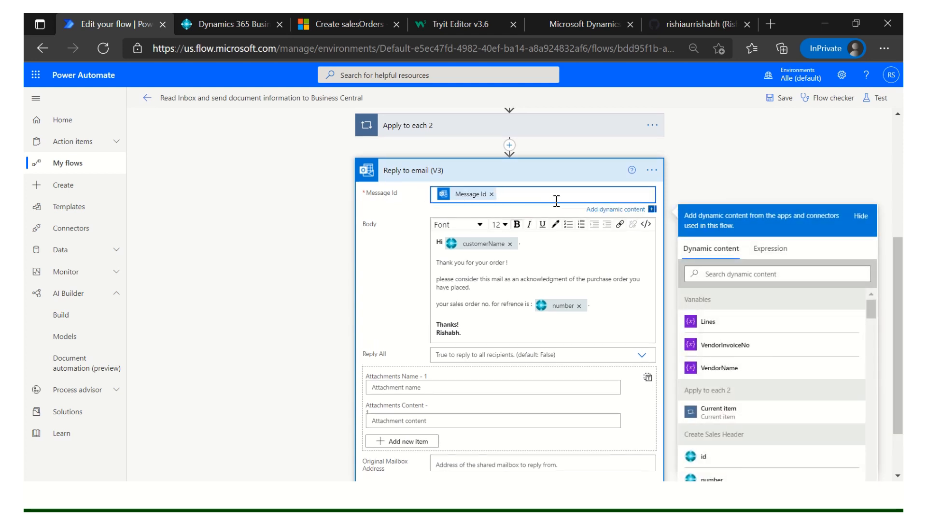
scroll(526, 199, up, 5)
scroll(556, 251, down, 5)
scroll(708, 209, up, 5)
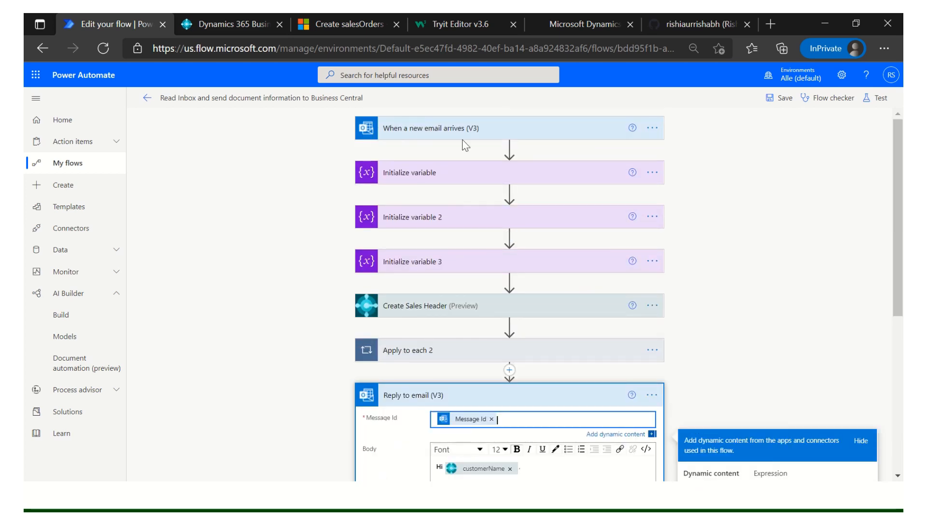
click(421, 136)
click(422, 137)
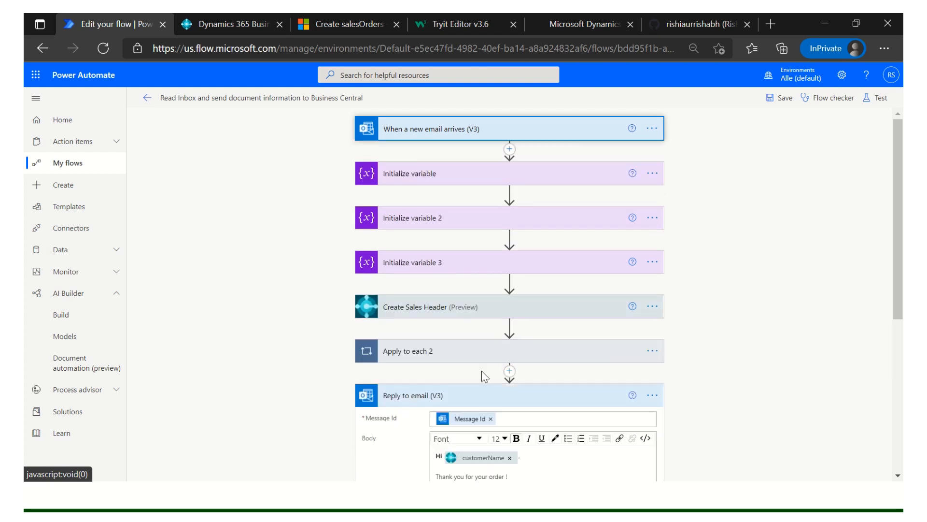
- Look through the dynamic content offered for Message Id to the outputs of When a new email arrives (V3)
click(559, 470)
scroll(838, 403, down, 3)
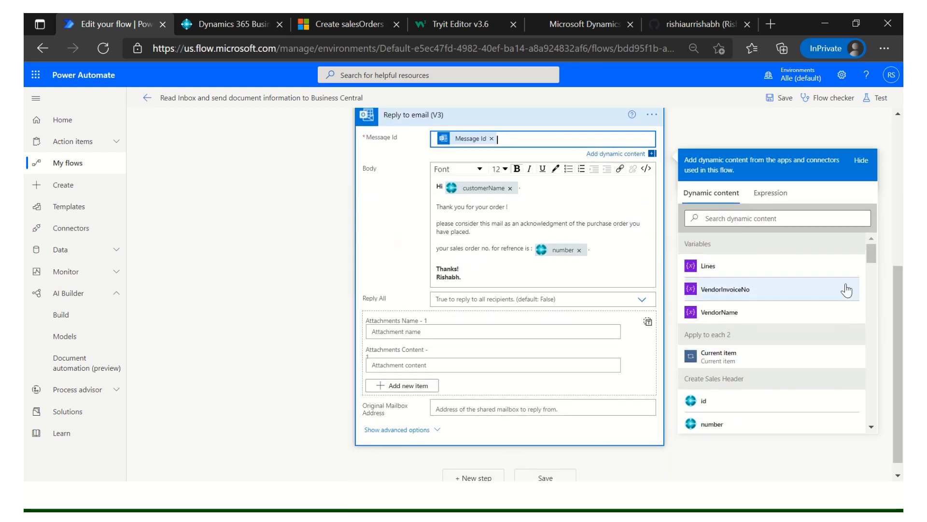
drag(874, 258, 885, 375)
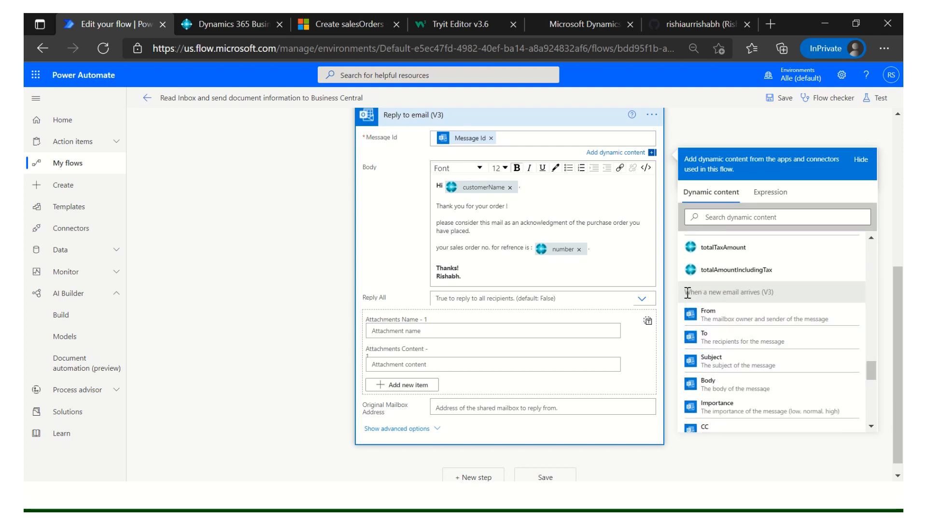
- Examine the When a new email arrives (V3) outputs offered as dynamic content, from From through the message identifiers to the attachment fields
drag(688, 292, 770, 296)
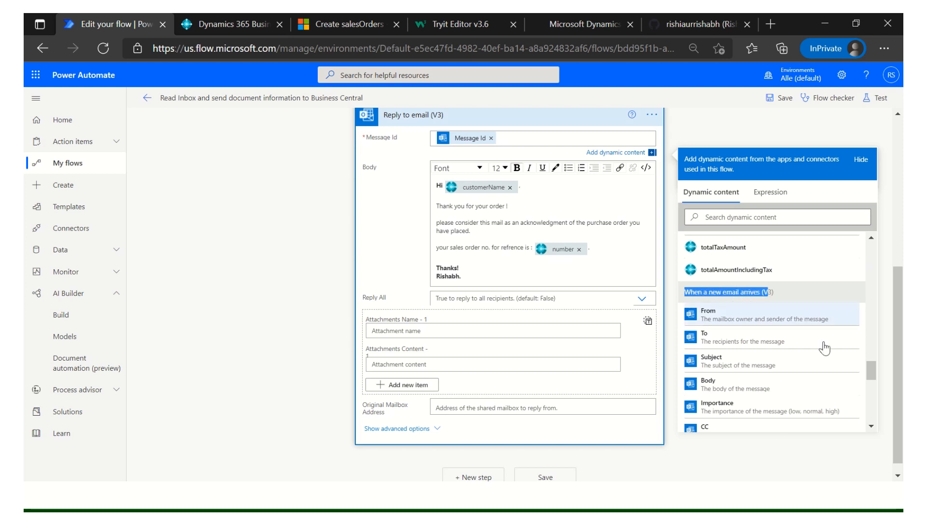
scroll(735, 388, down, 2)
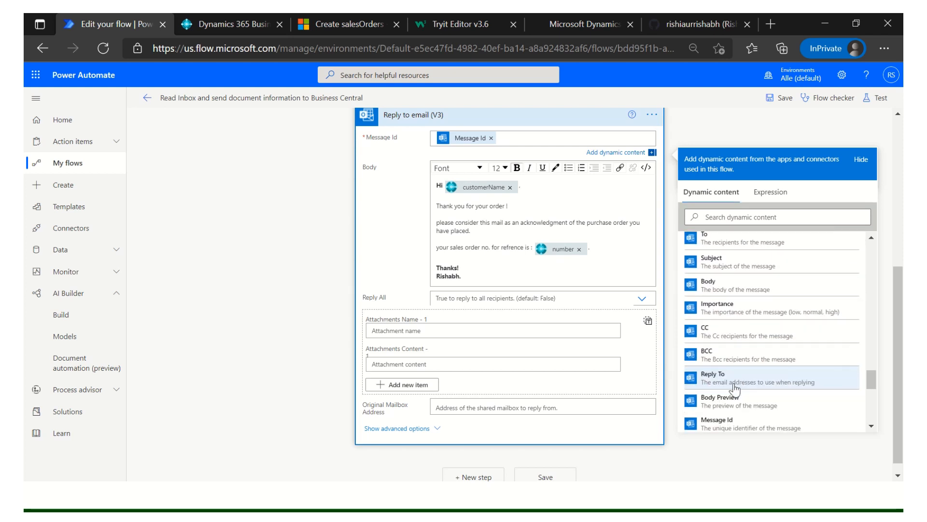
scroll(736, 377, down, 4)
scroll(766, 379, up, 2)
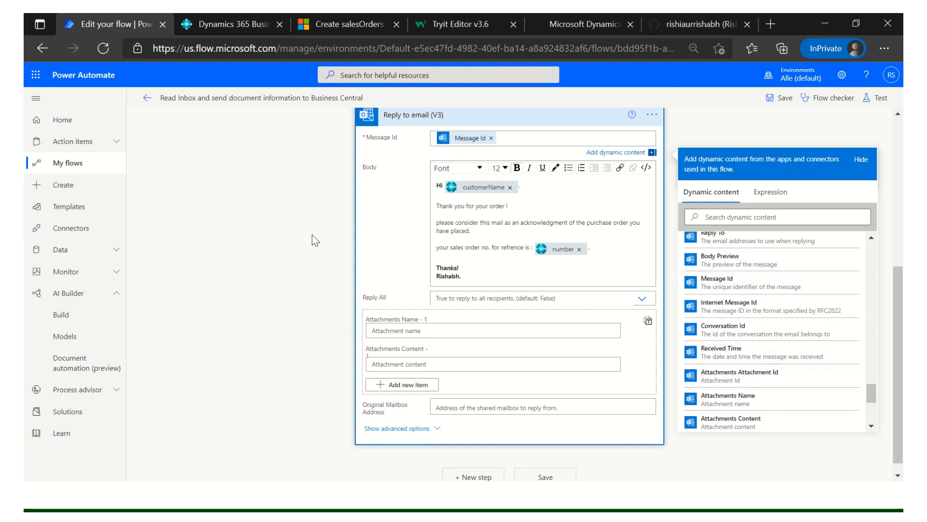
- Highlight and read the entire acknowledgment message in the Body of Reply to email (V3)
click(374, 248)
click(440, 177)
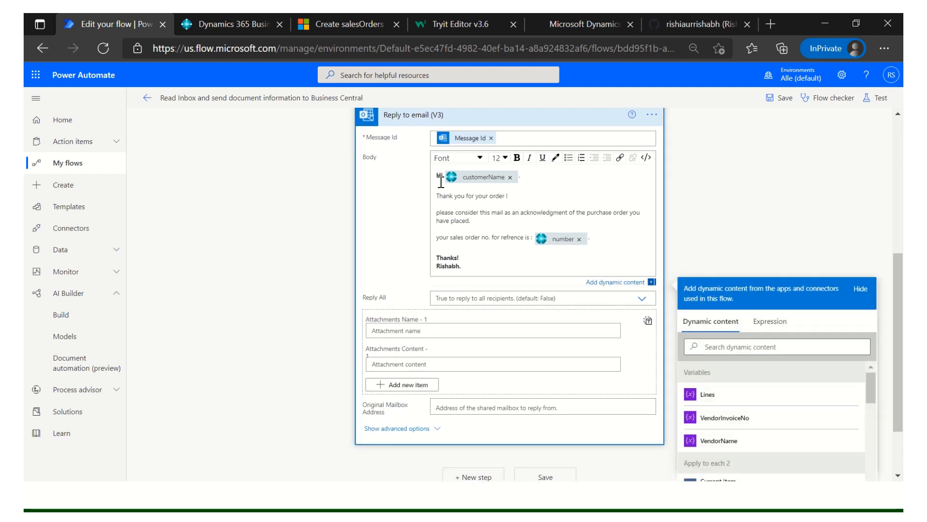
drag(478, 263, 430, 176)
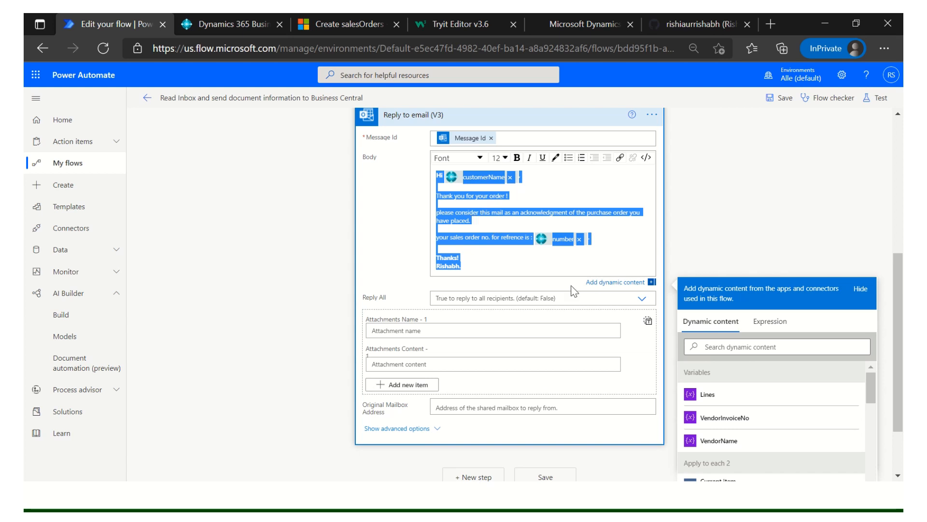
click(752, 196)
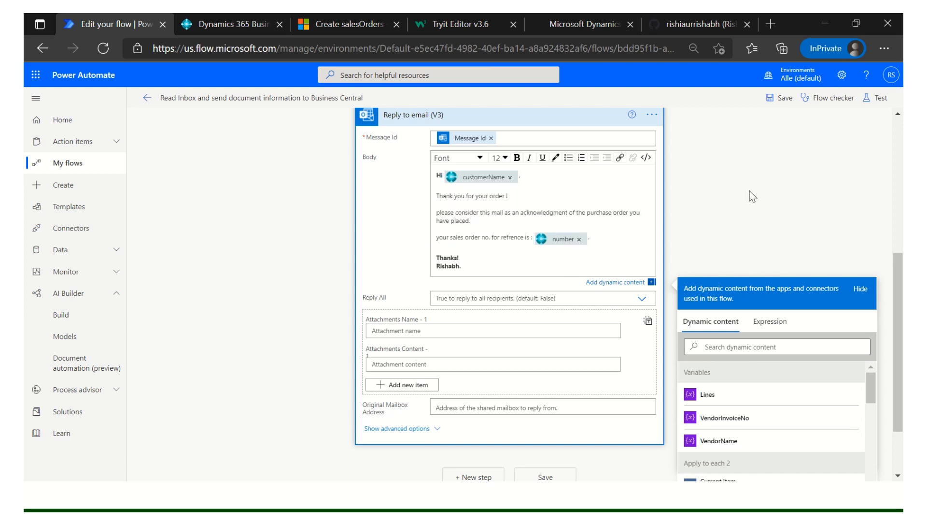
- Check the Create Sales Header outputs, such as number and customerName, in the dynamic content offered for the reply body
click(435, 178)
scroll(898, 343, down, 2)
drag(870, 310, 875, 332)
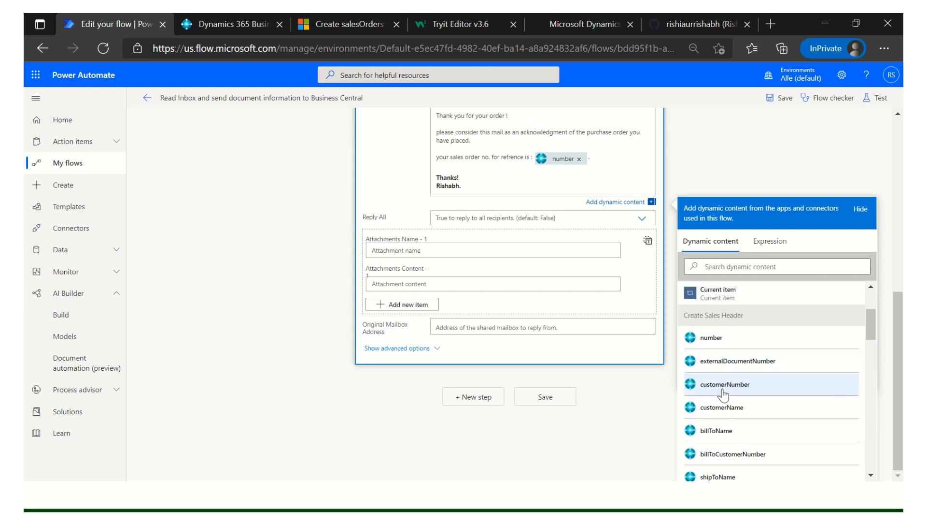
click(271, 253)
- Review the reply body's thank-you line, acknowledgment sentence and signature, along with the remaining Reply to email (V3) settings
scroll(446, 155, up, 1)
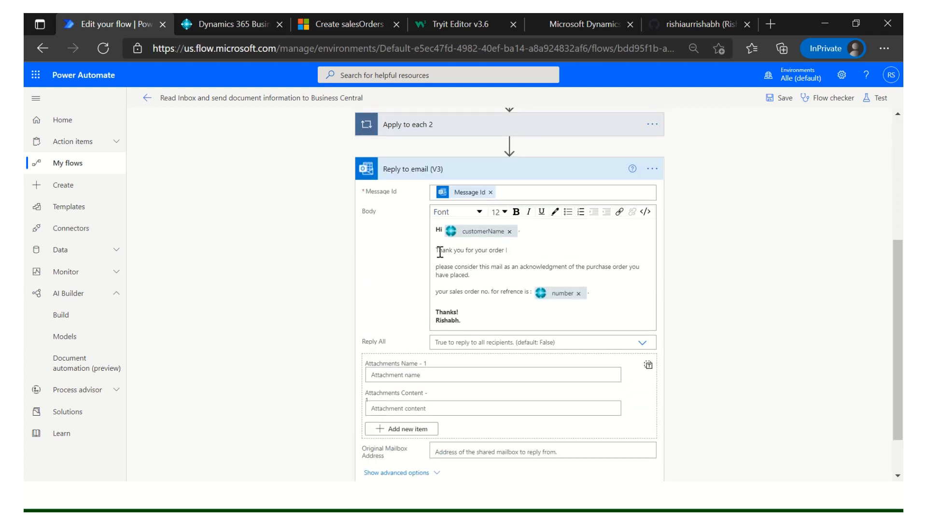
triple_click(440, 251)
drag(450, 275, 502, 275)
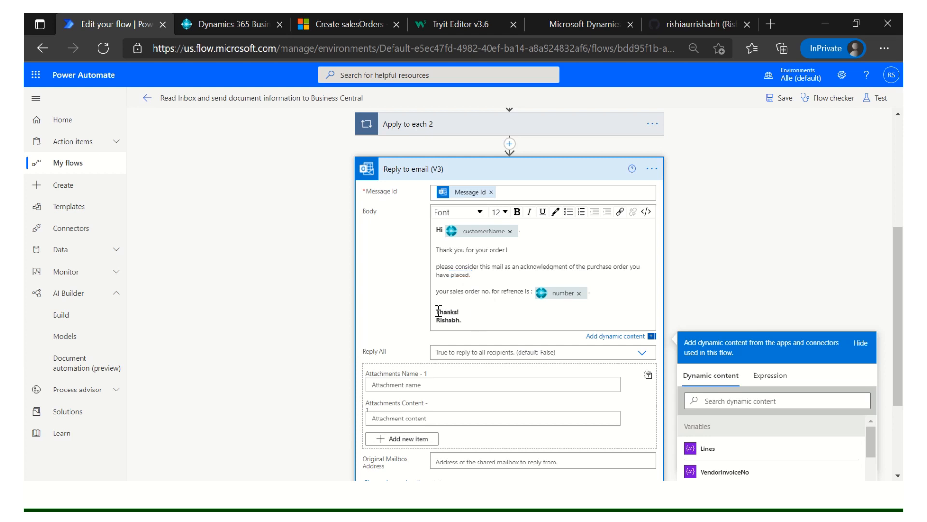
click(293, 290)
scroll(526, 330, down, 1)
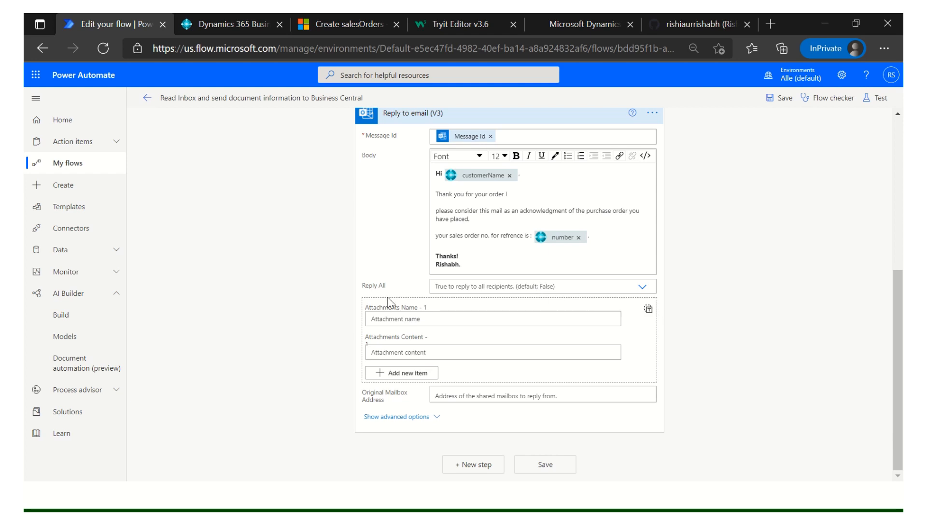
scroll(292, 252, up, 7)
scroll(399, 273, down, 3)
scroll(398, 272, down, 4)
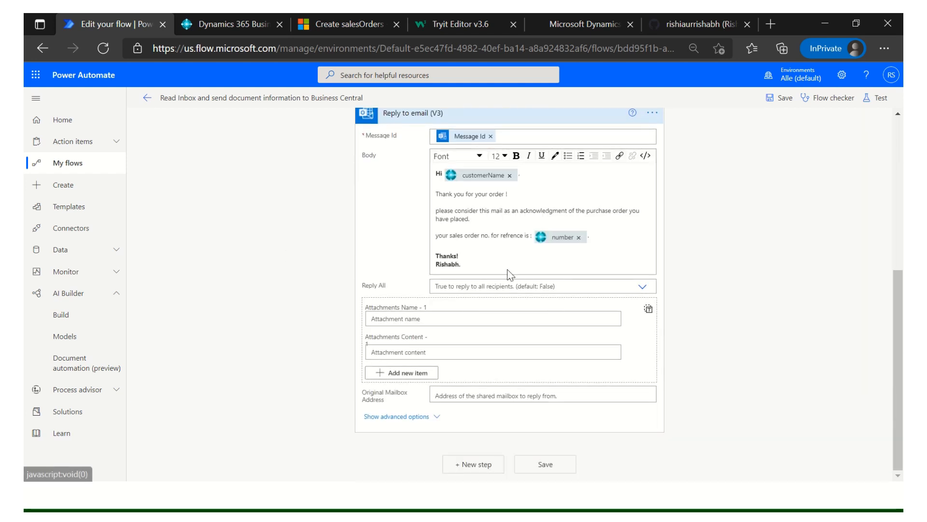
click(479, 263)
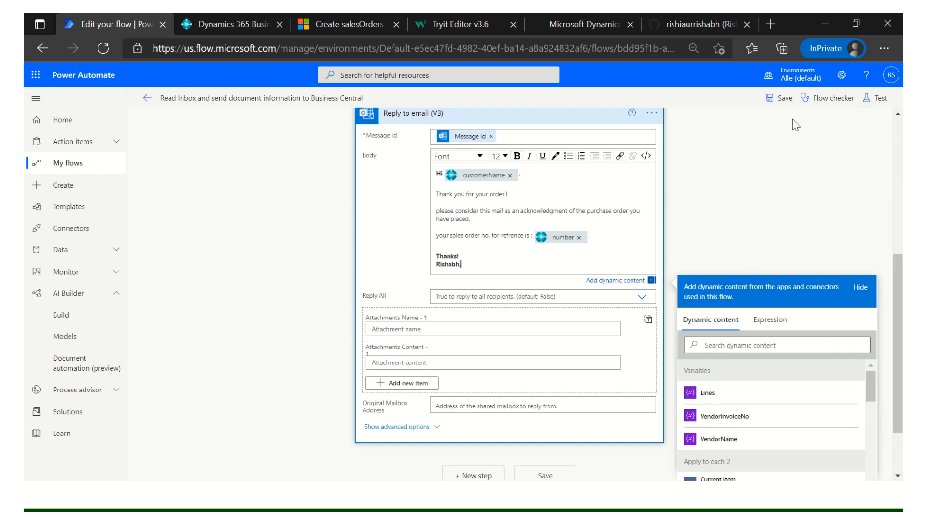
- Leave the flow editor and open the Jun 27, 02:55 PM run from the 28-day run history
click(147, 98)
click(544, 162)
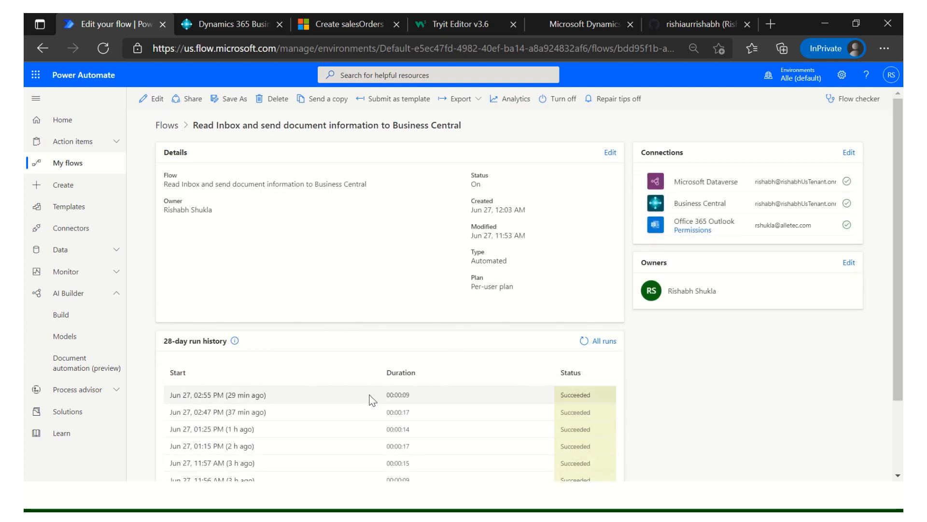
click(230, 396)
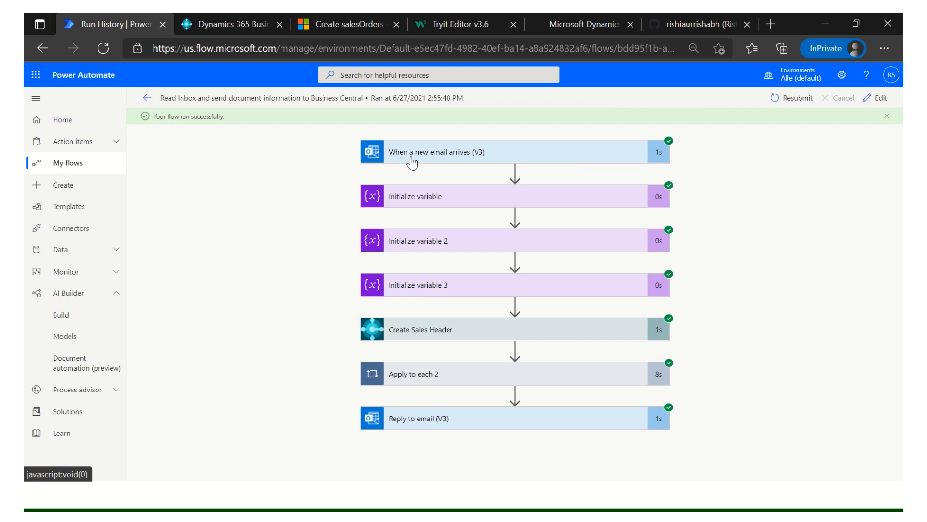
- Inspect all inputs of the run's When a new email arrives (V3) trigger, including Subject Filter, Importance and Only with Attachments
click(412, 163)
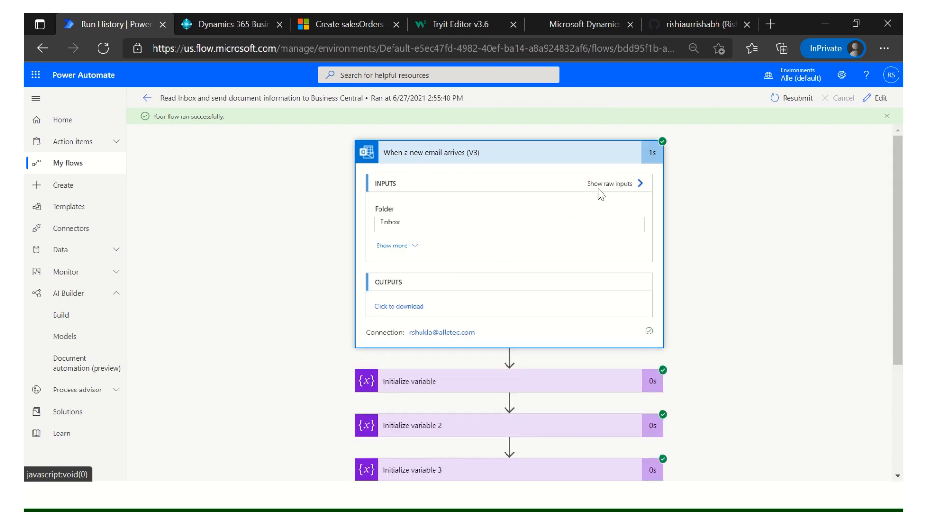
click(414, 246)
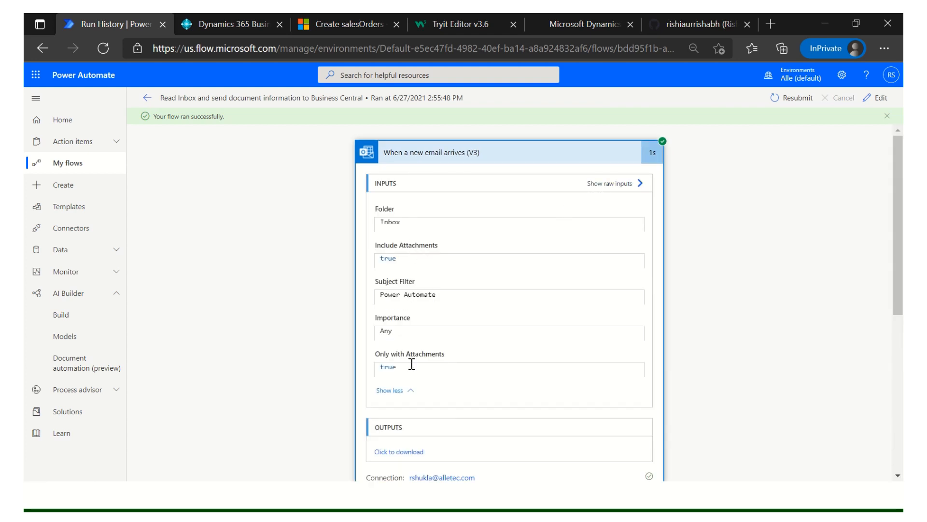
drag(461, 295, 340, 295)
drag(412, 333, 335, 334)
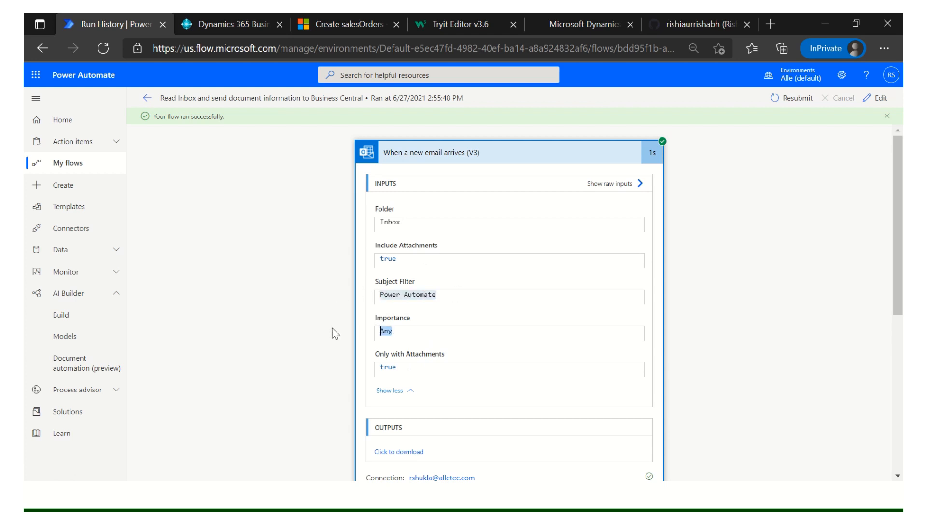
drag(405, 373, 370, 376)
click(496, 157)
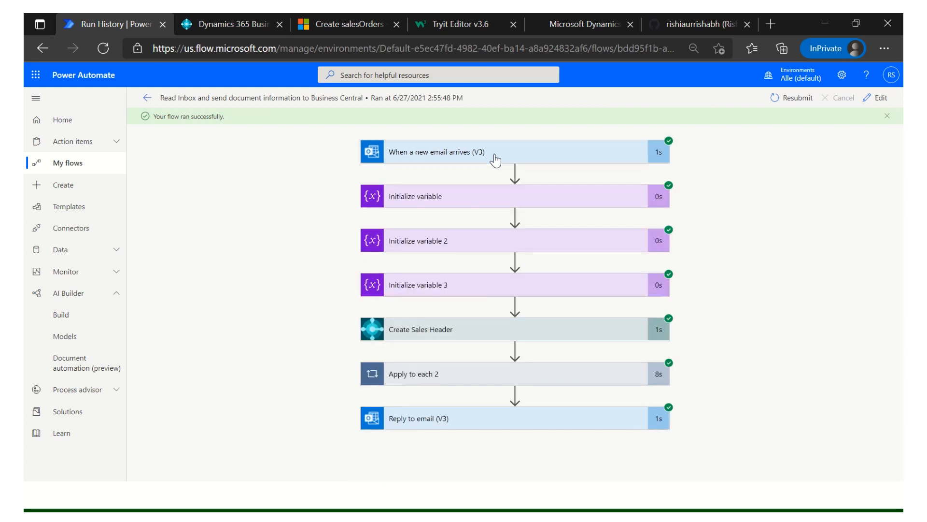
- Open the downloadable outputs of When a new email arrives (V3), examine the raw email data, and return to the collapsed run overview
click(493, 162)
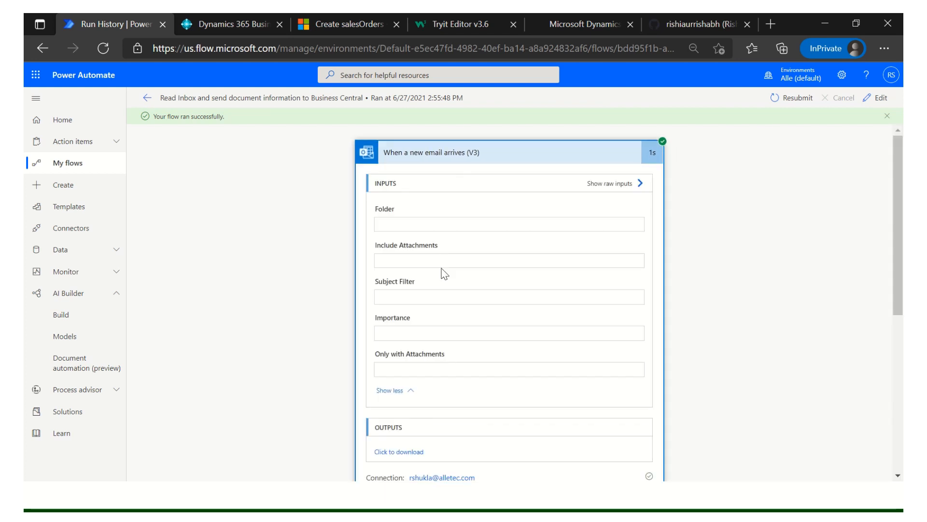
scroll(447, 422, down, 4)
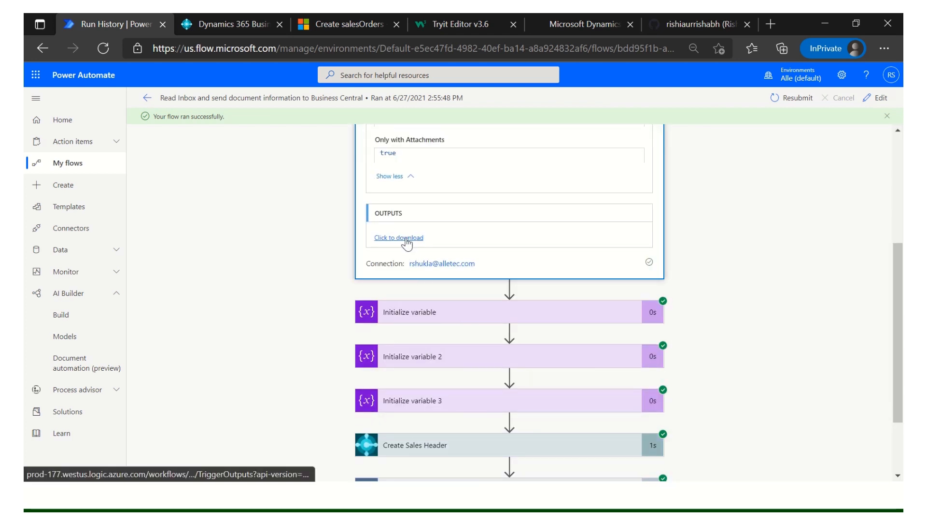
scroll(492, 240, up, 1)
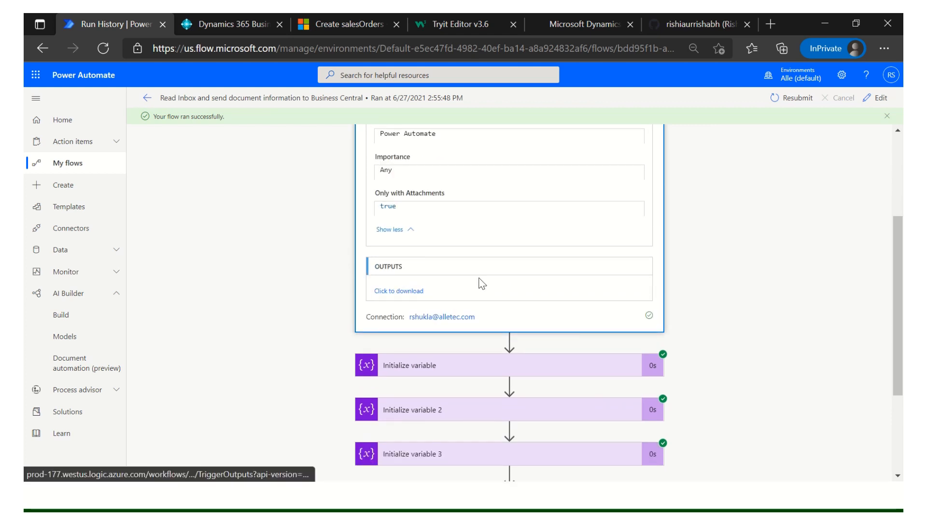
click(408, 291)
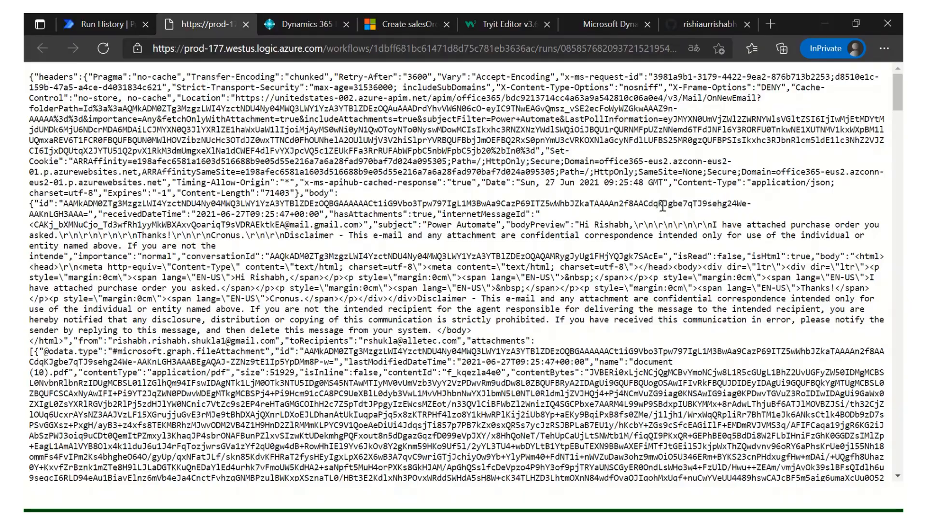
drag(57, 206, 194, 446)
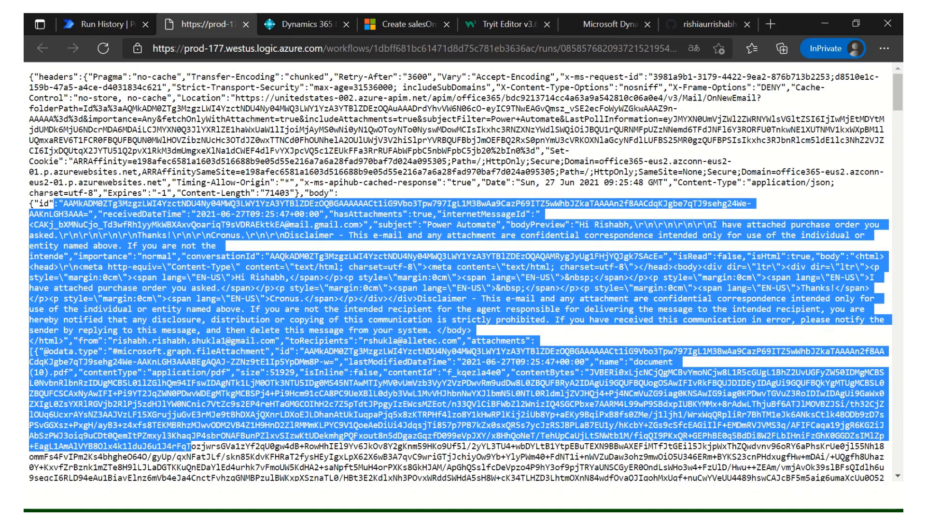
click(194, 448)
scroll(516, 375, down, 4)
scroll(517, 374, down, 20)
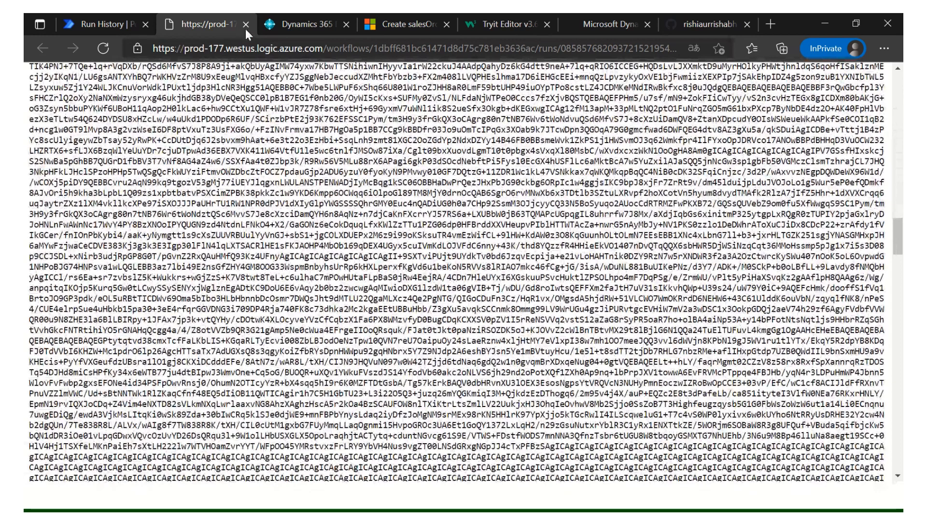
click(246, 24)
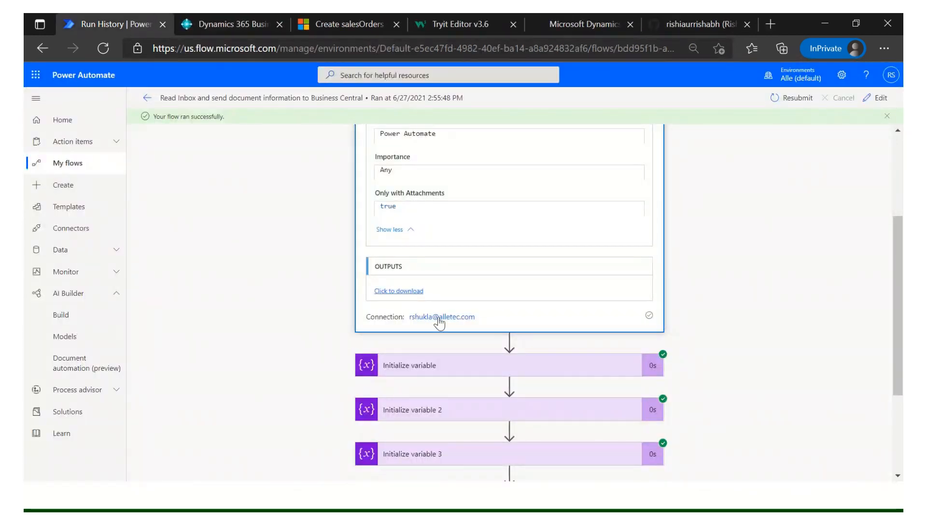
scroll(425, 316, up, 4)
click(447, 154)
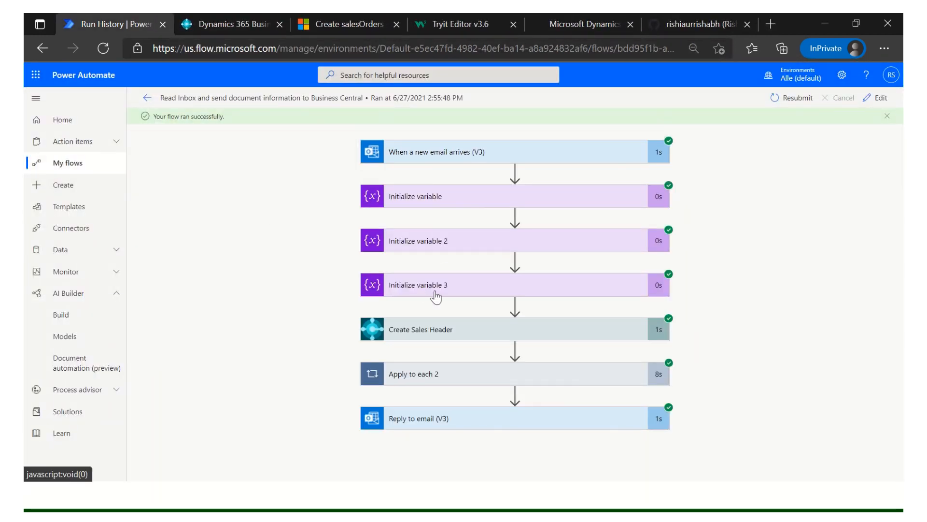
- Expand Apply to each 2 and its nested Apply to each 3 to check the iterations in the run
click(437, 375)
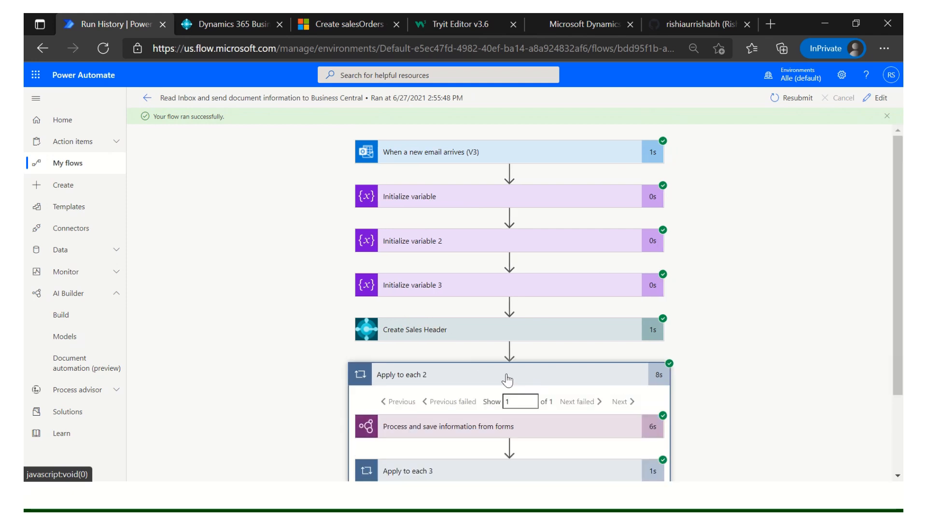
scroll(434, 369, down, 2)
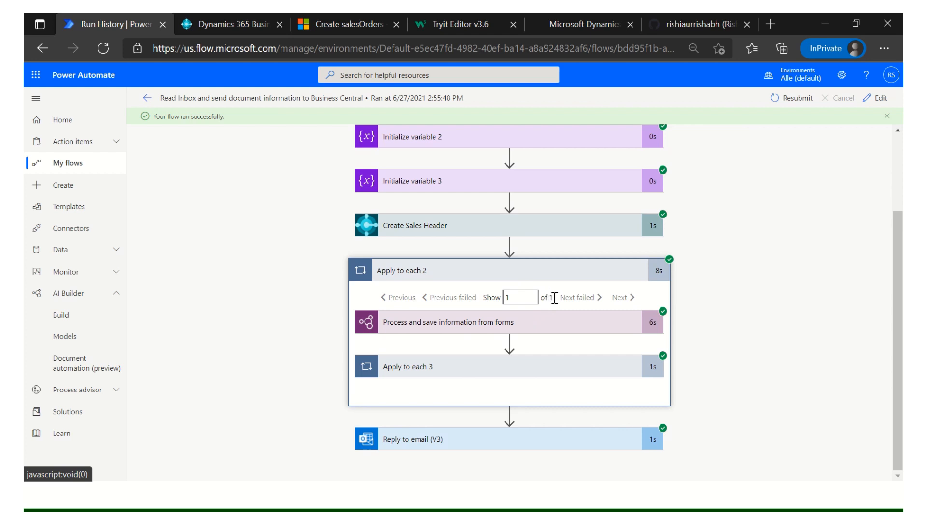
drag(545, 297, 576, 297)
click(471, 371)
scroll(568, 383, down, 1)
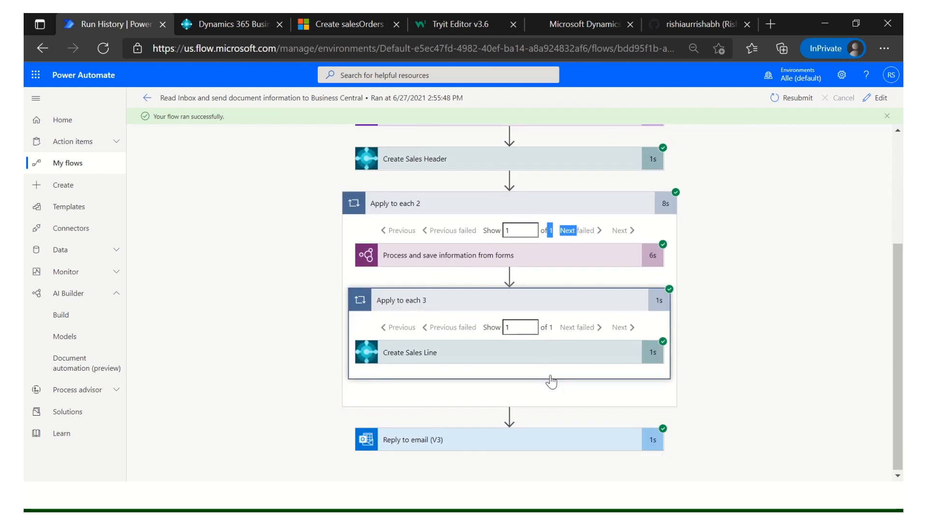
- Expand Create Sales Line inside Apply to each 3 and review its inputs and output body
click(537, 360)
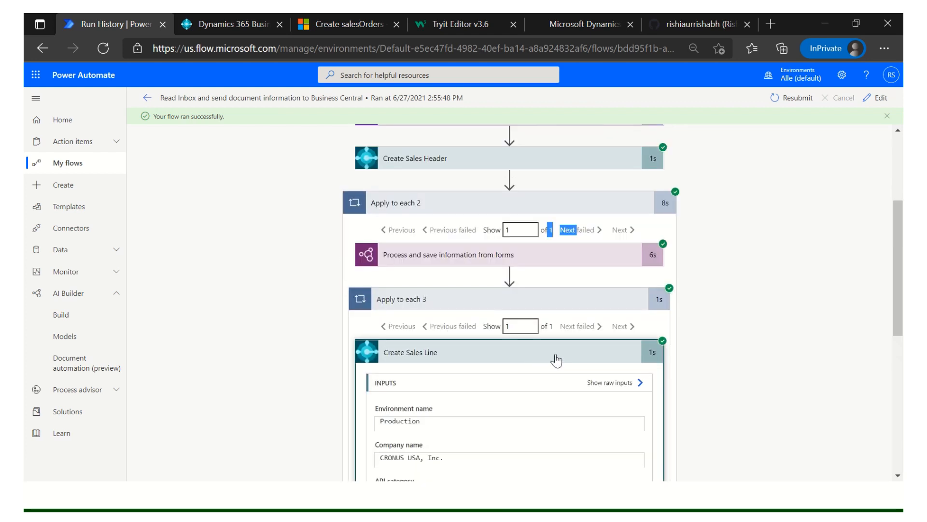
scroll(557, 359, down, 3)
scroll(559, 359, down, 2)
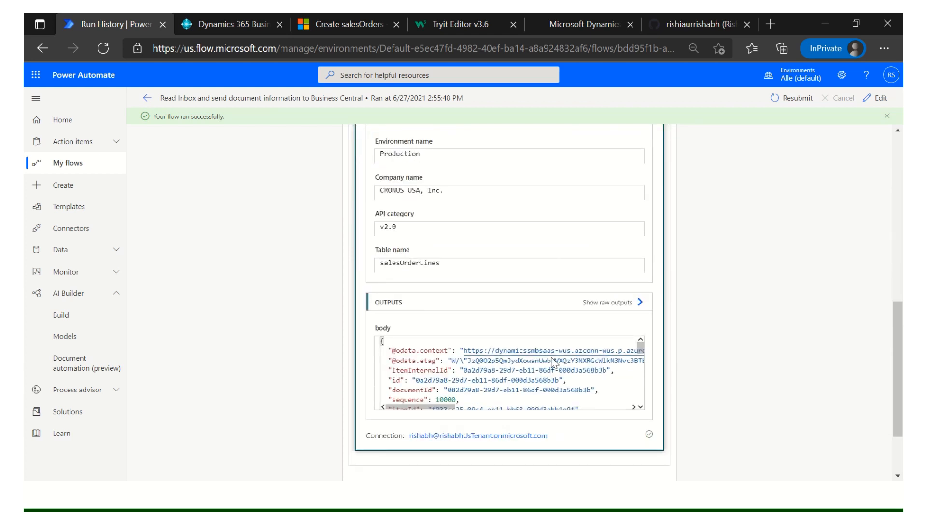
scroll(559, 359, up, 4)
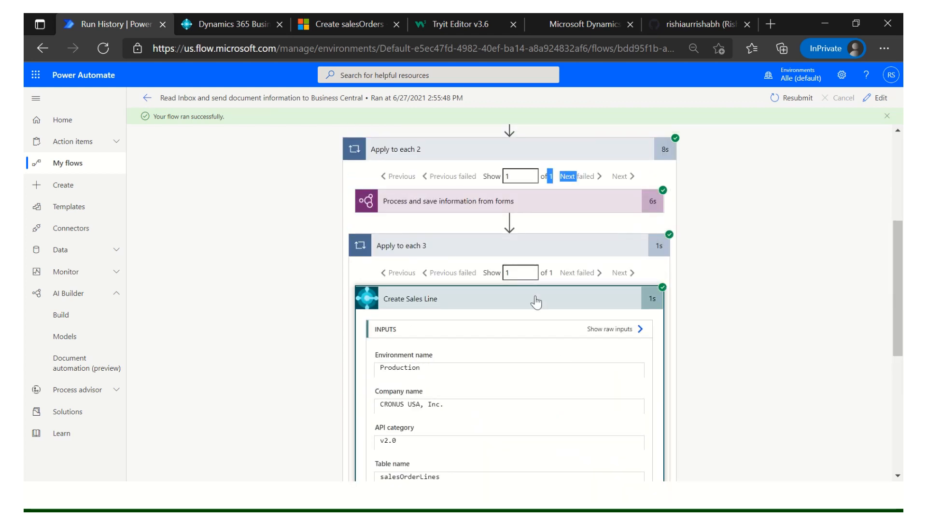
scroll(605, 337, down, 3)
scroll(599, 337, down, 1)
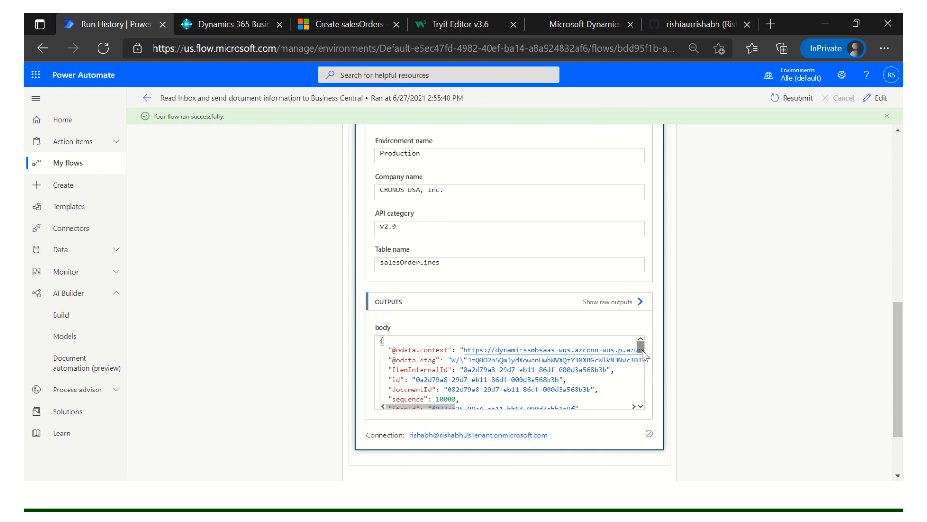
- Locate and highlight the lineObjectNumber and description values in the Create Sales Line output body
drag(640, 347, 643, 366)
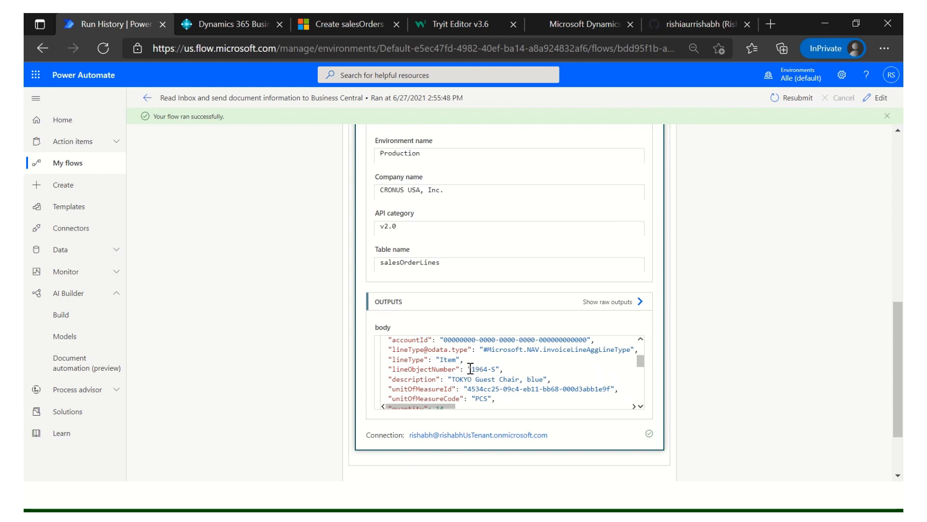
drag(469, 370, 498, 368)
drag(448, 384, 555, 381)
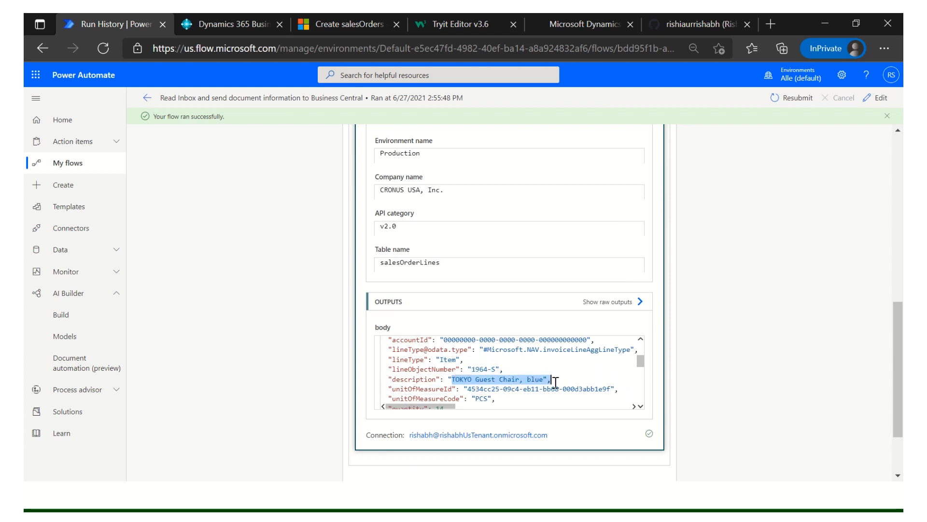
- Locate and highlight the invoiceQuantity value in the Create Sales Line output body, and check the neighbouring quantity and tax fields
scroll(554, 381, down, 2)
scroll(555, 381, down, 4)
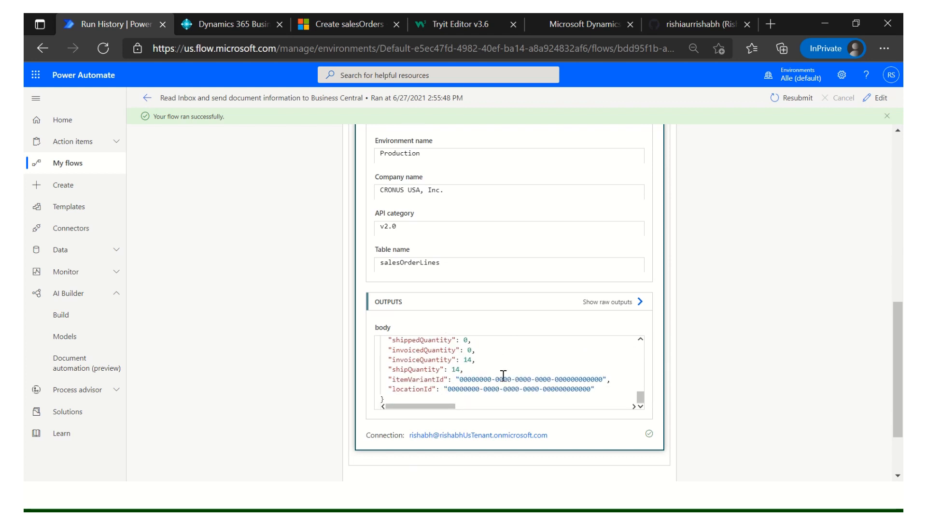
double_click(468, 360)
scroll(483, 359, up, 3)
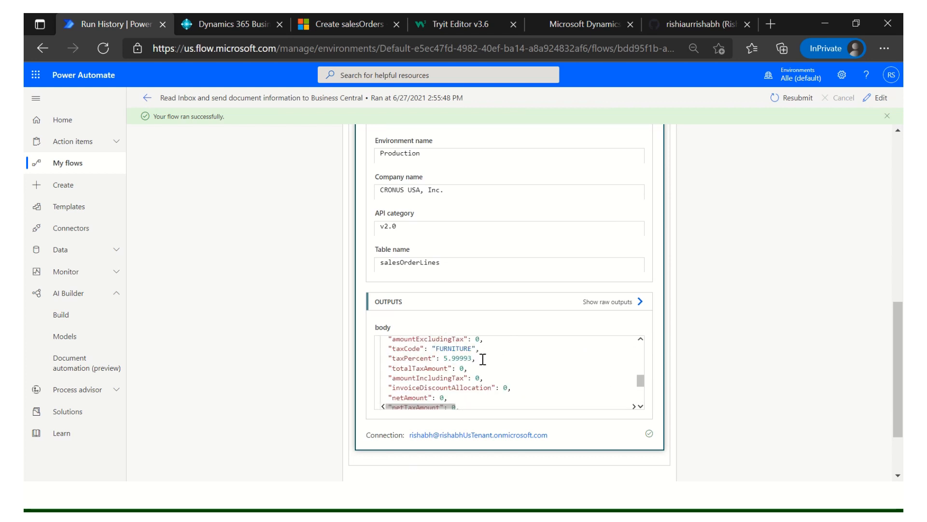
scroll(483, 359, down, 3)
scroll(483, 360, up, 3)
scroll(483, 361, down, 5)
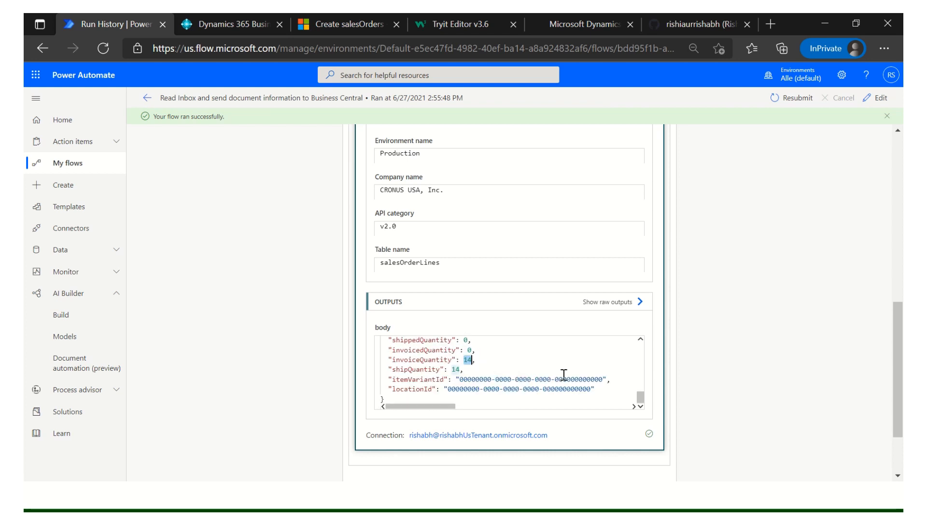
- Expand Reply to email (V3) in the run and review its message ID and HTML body inputs
click(528, 439)
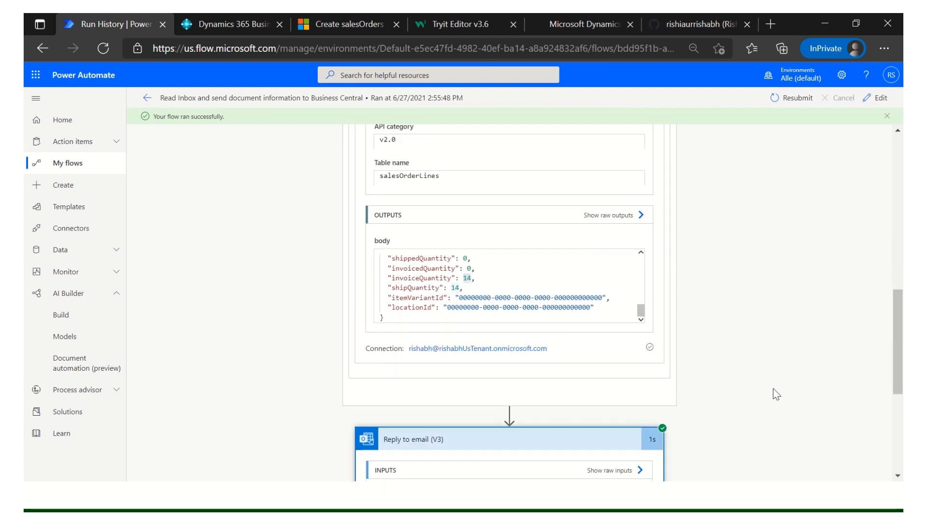
scroll(773, 389, down, 5)
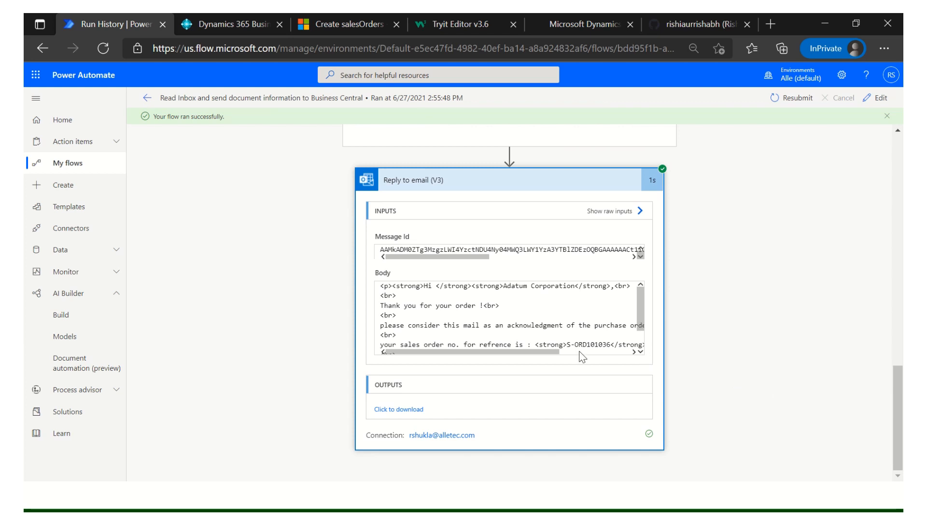
click(428, 325)
mouse_move(483, 258)
mouse_down()
mouse_move(617, 261)
mouse_move(487, 274)
mouse_up()
key(Up)
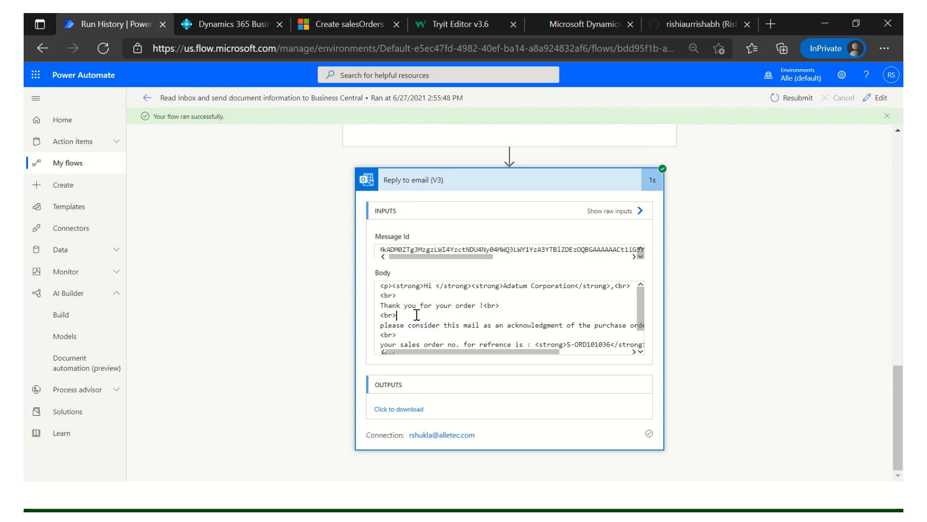
scroll(417, 316, down, 1)
scroll(472, 331, up, 1)
scroll(471, 321, up, 1)
- Highlight the company name in the reply's greeting and read the email body through to its closing lines
click(493, 360)
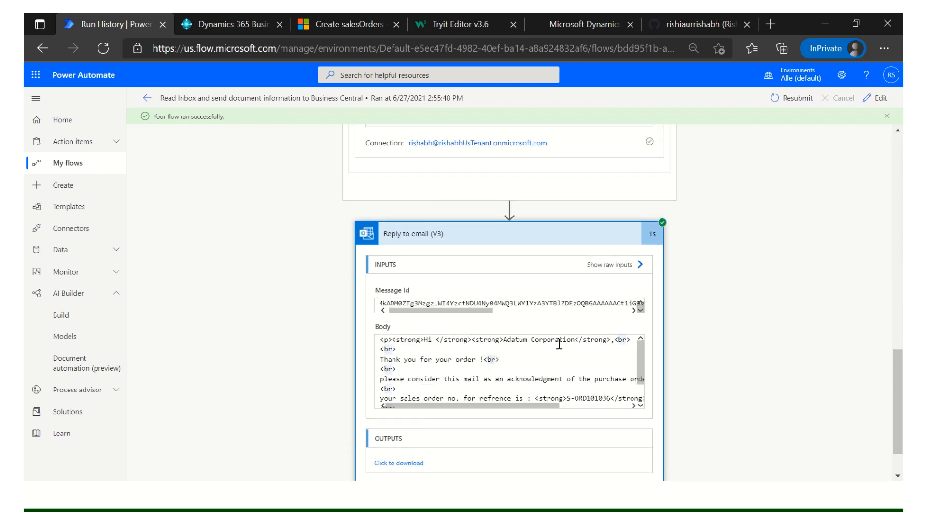
drag(499, 343, 558, 346)
click(529, 380)
scroll(531, 377, down, 2)
scroll(531, 375, down, 1)
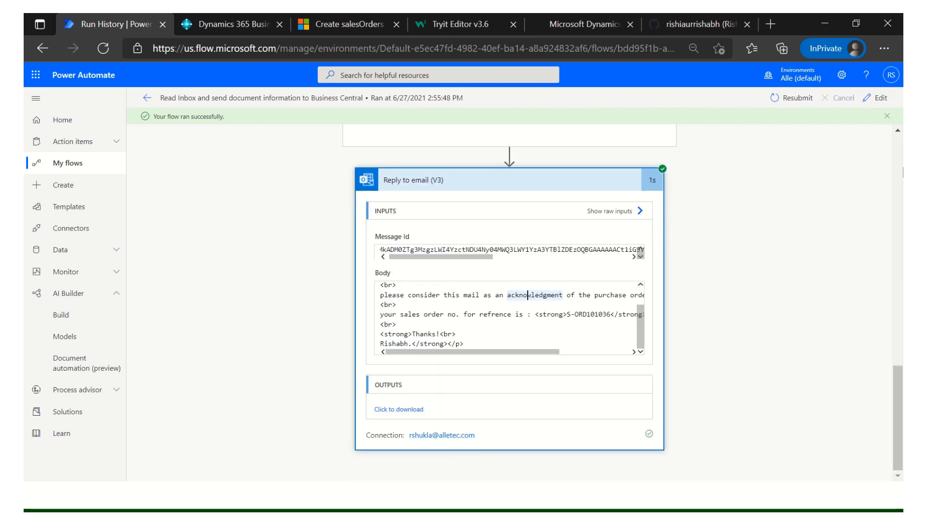
- Leave the run details, return to the cloud flows list, and open Read Inbox and send document information to Business Central for editing
click(147, 97)
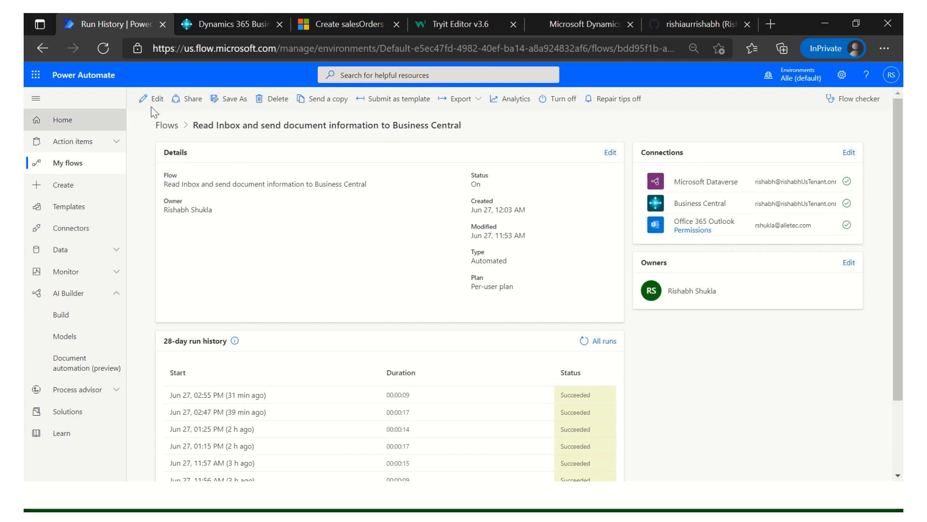
click(76, 166)
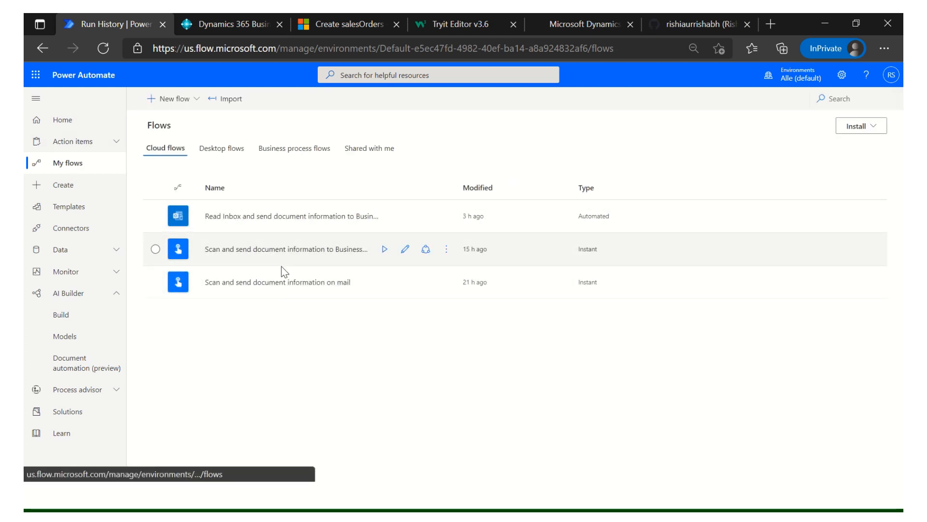
click(261, 217)
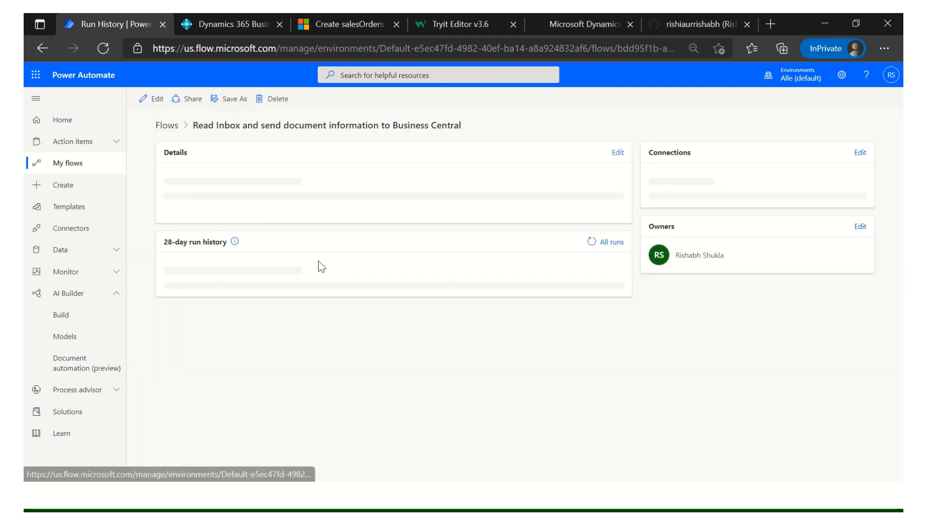
click(160, 107)
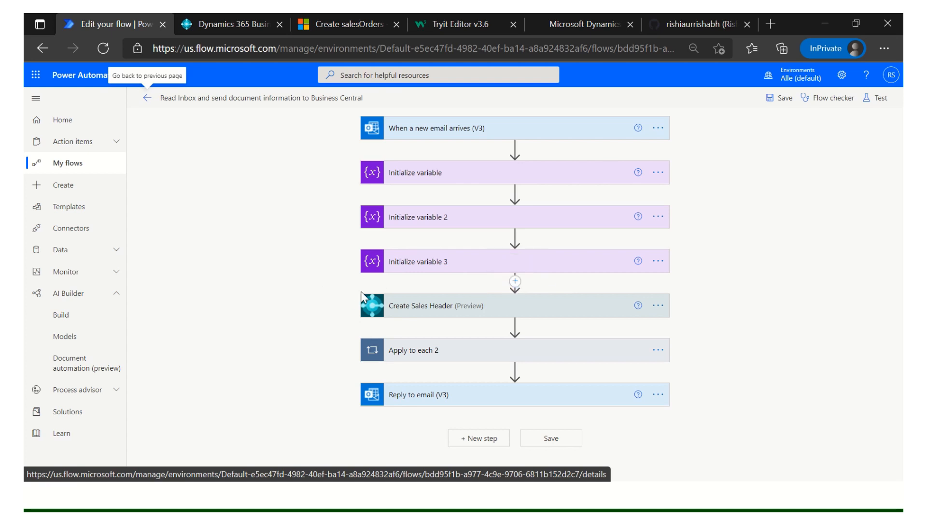
click(515, 282)
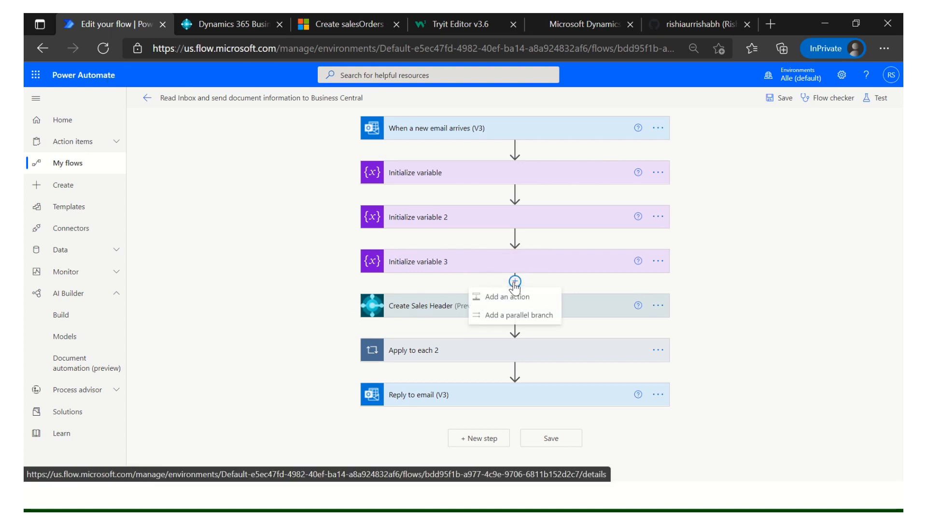
click(506, 297)
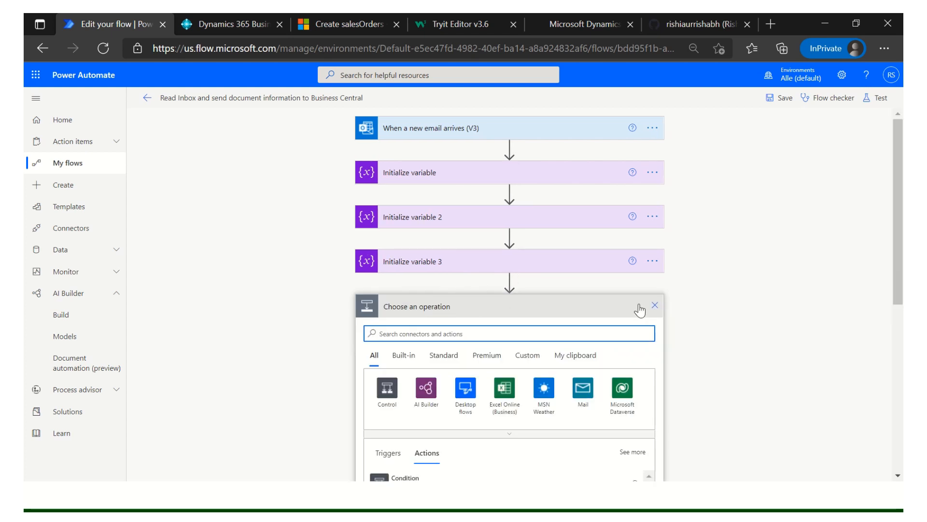
click(655, 304)
click(147, 98)
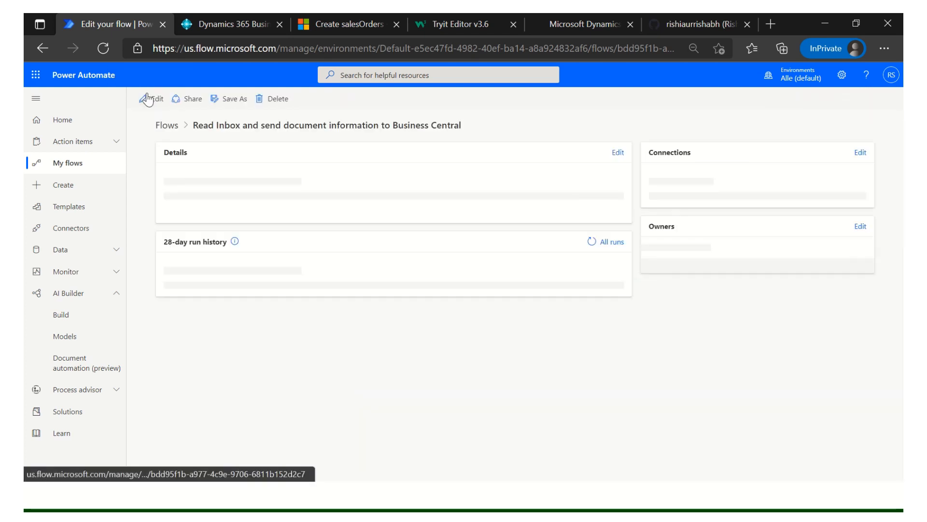